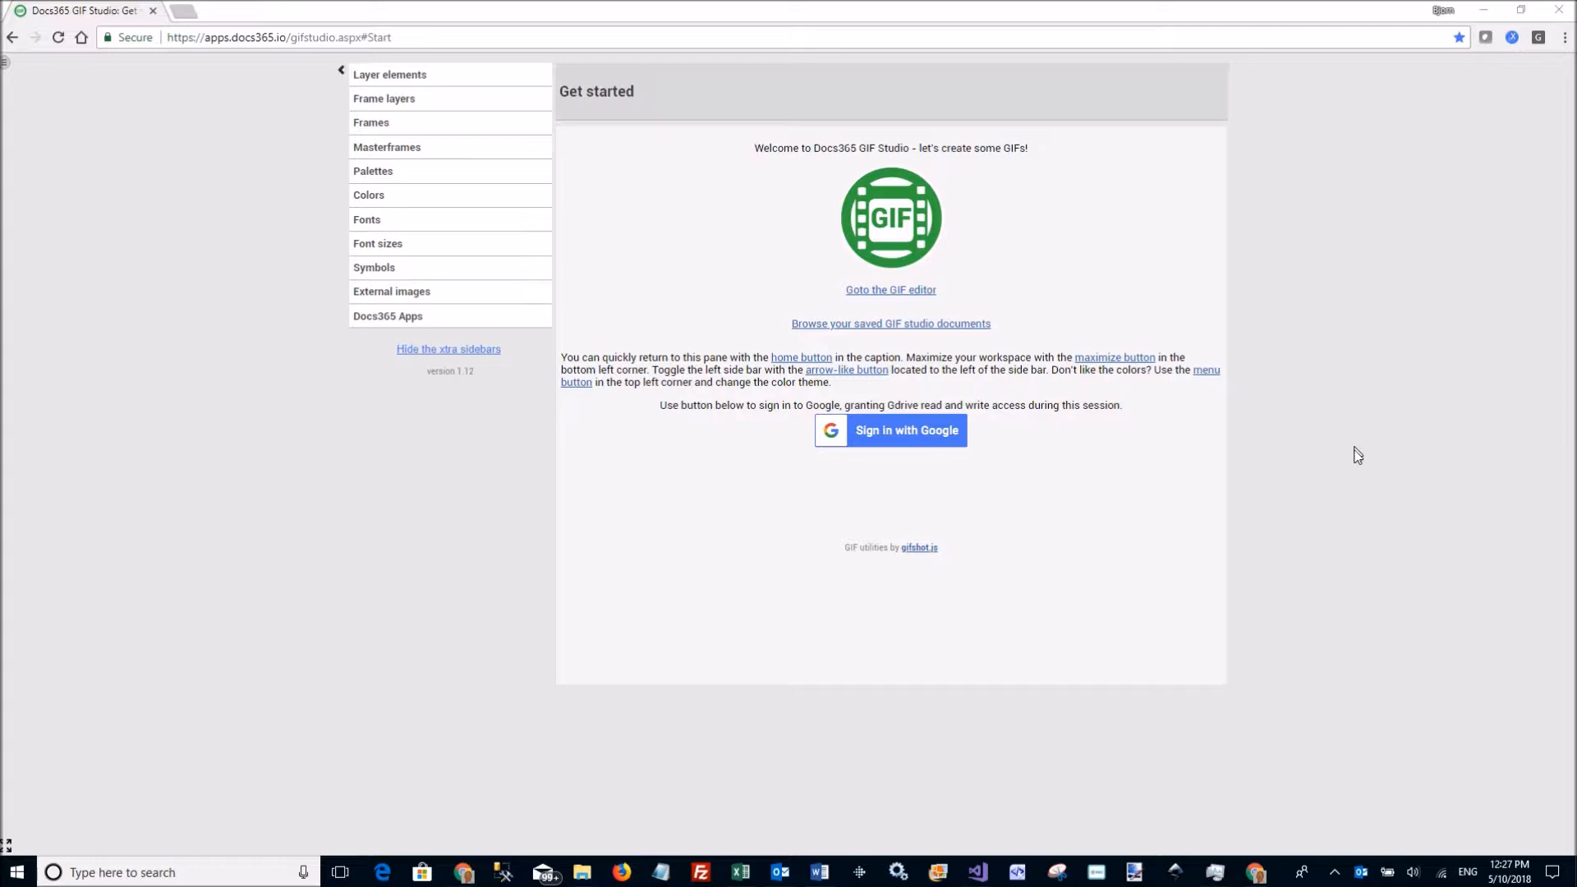
Step: In the maximized GIF editor workspace, create a document 256 wide with the girl's photo as its masterframe background, keeping proportions
click(5, 848)
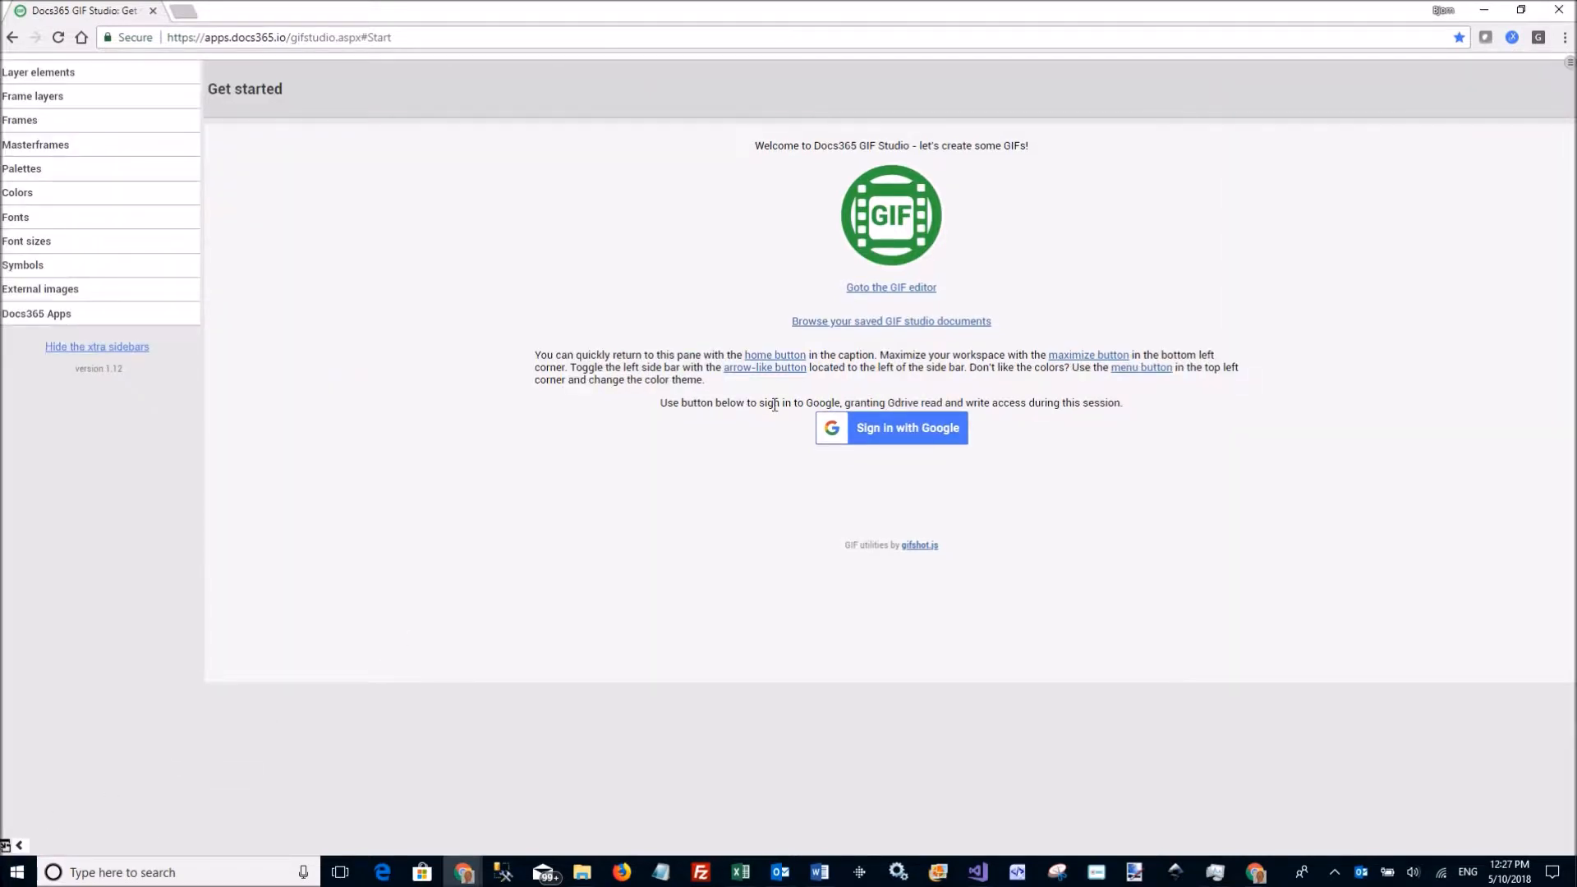
click(893, 289)
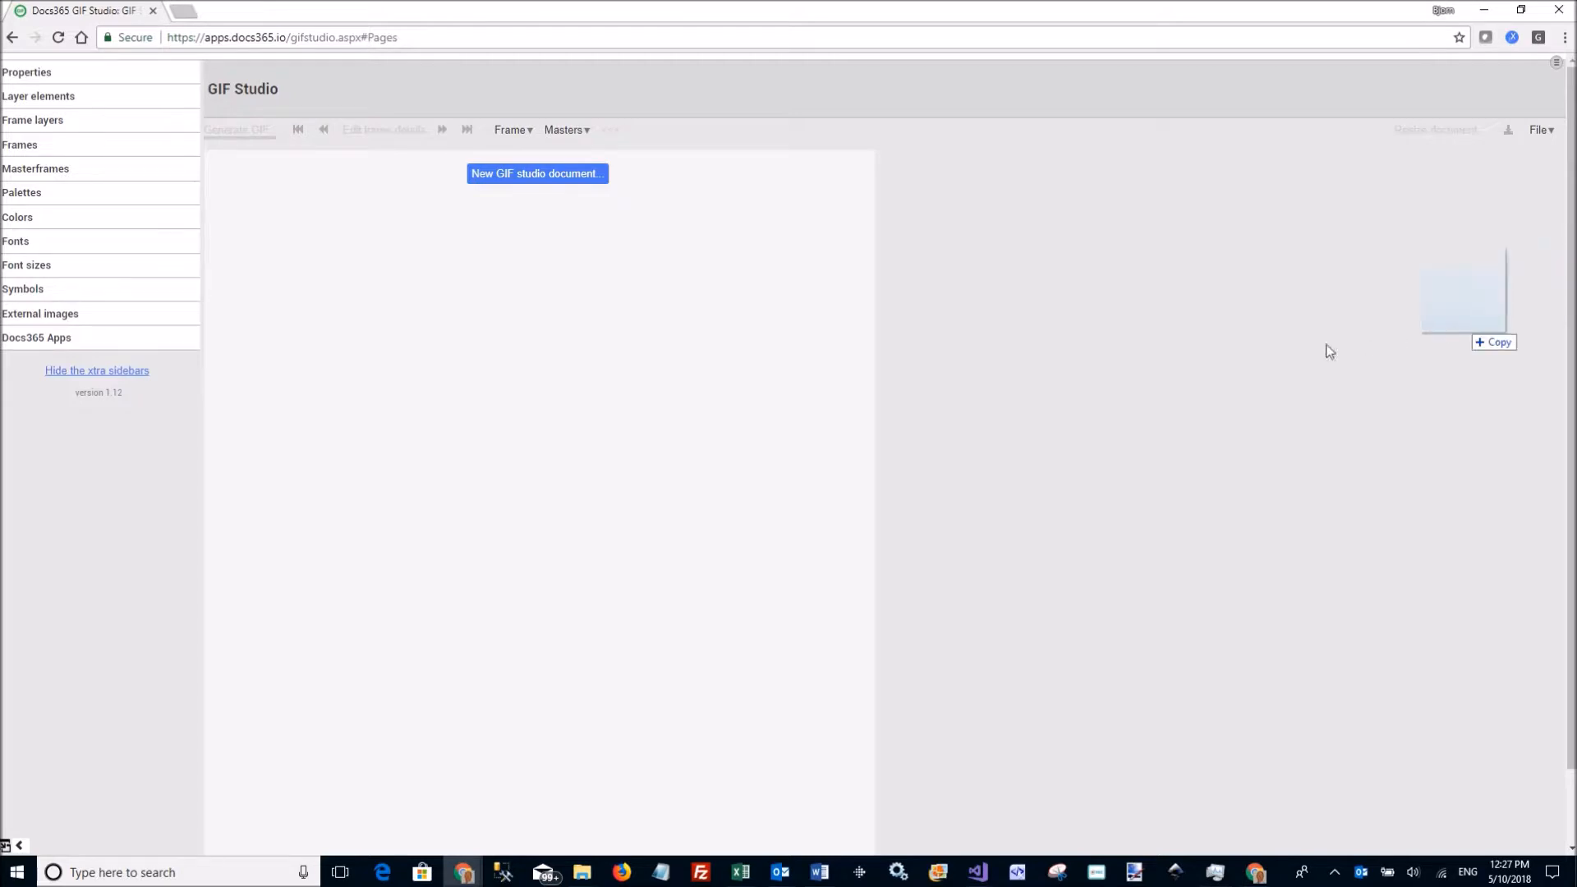
drag(1325, 343, 447, 359)
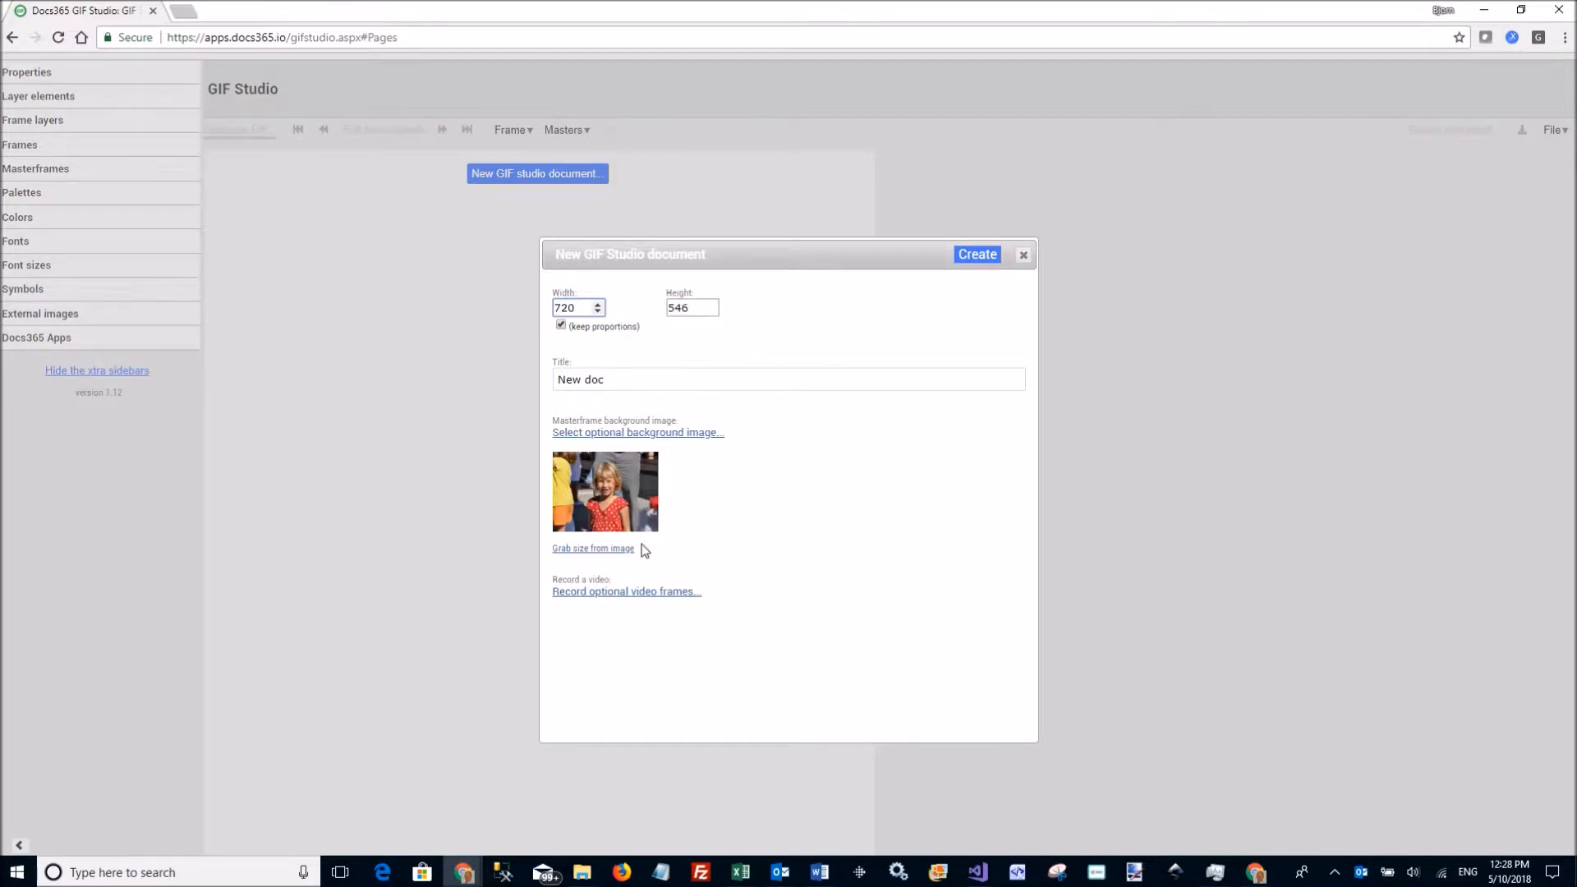
double_click(575, 307)
text(256)
click(674, 355)
click(976, 257)
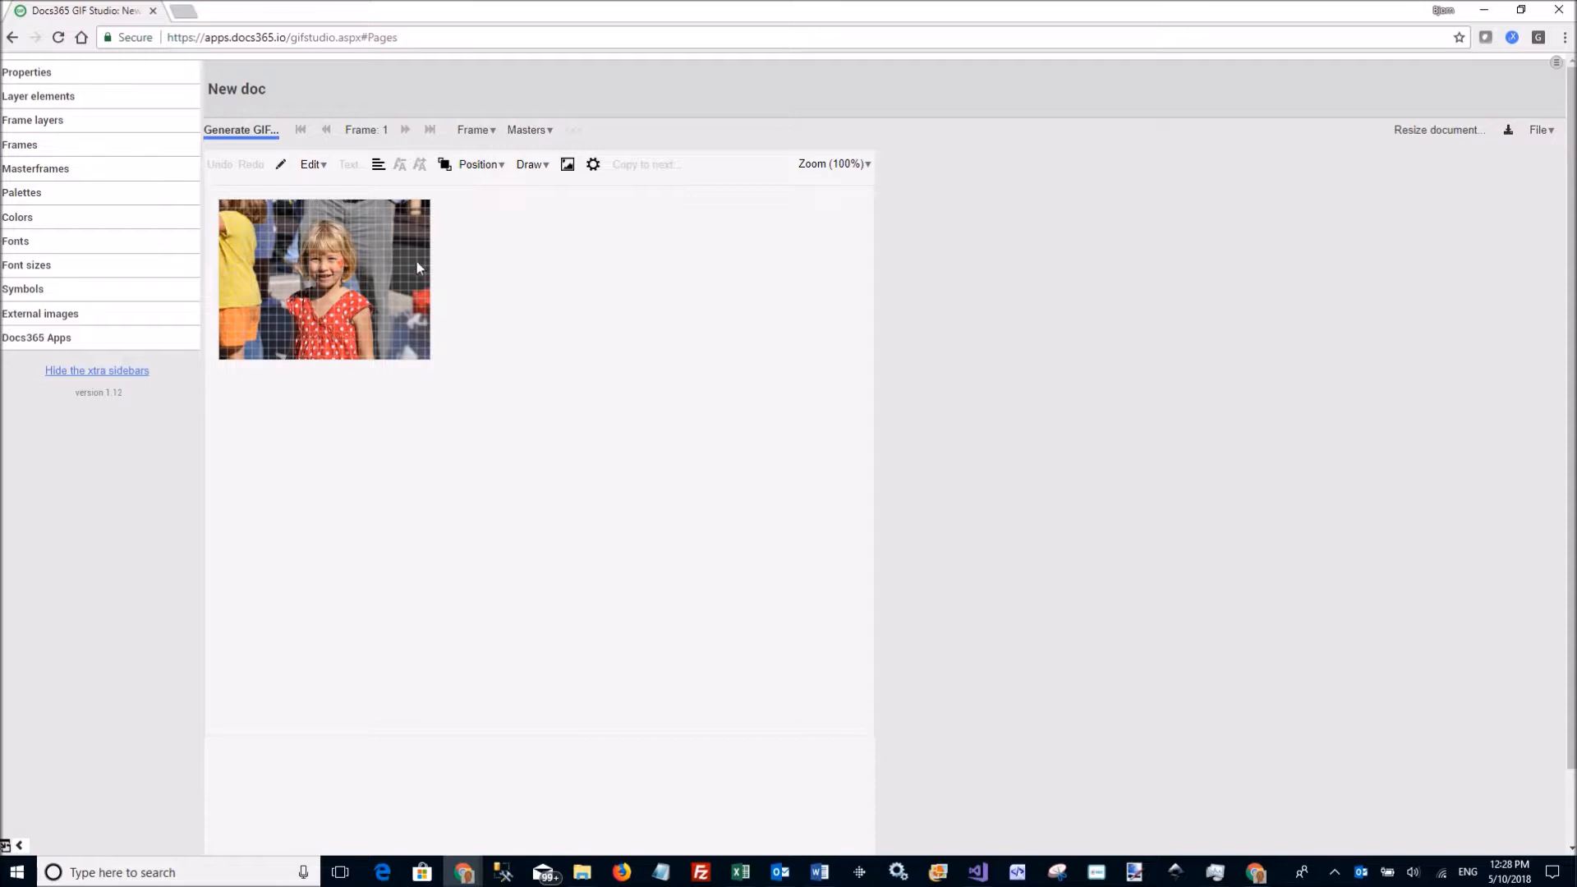
click(49, 169)
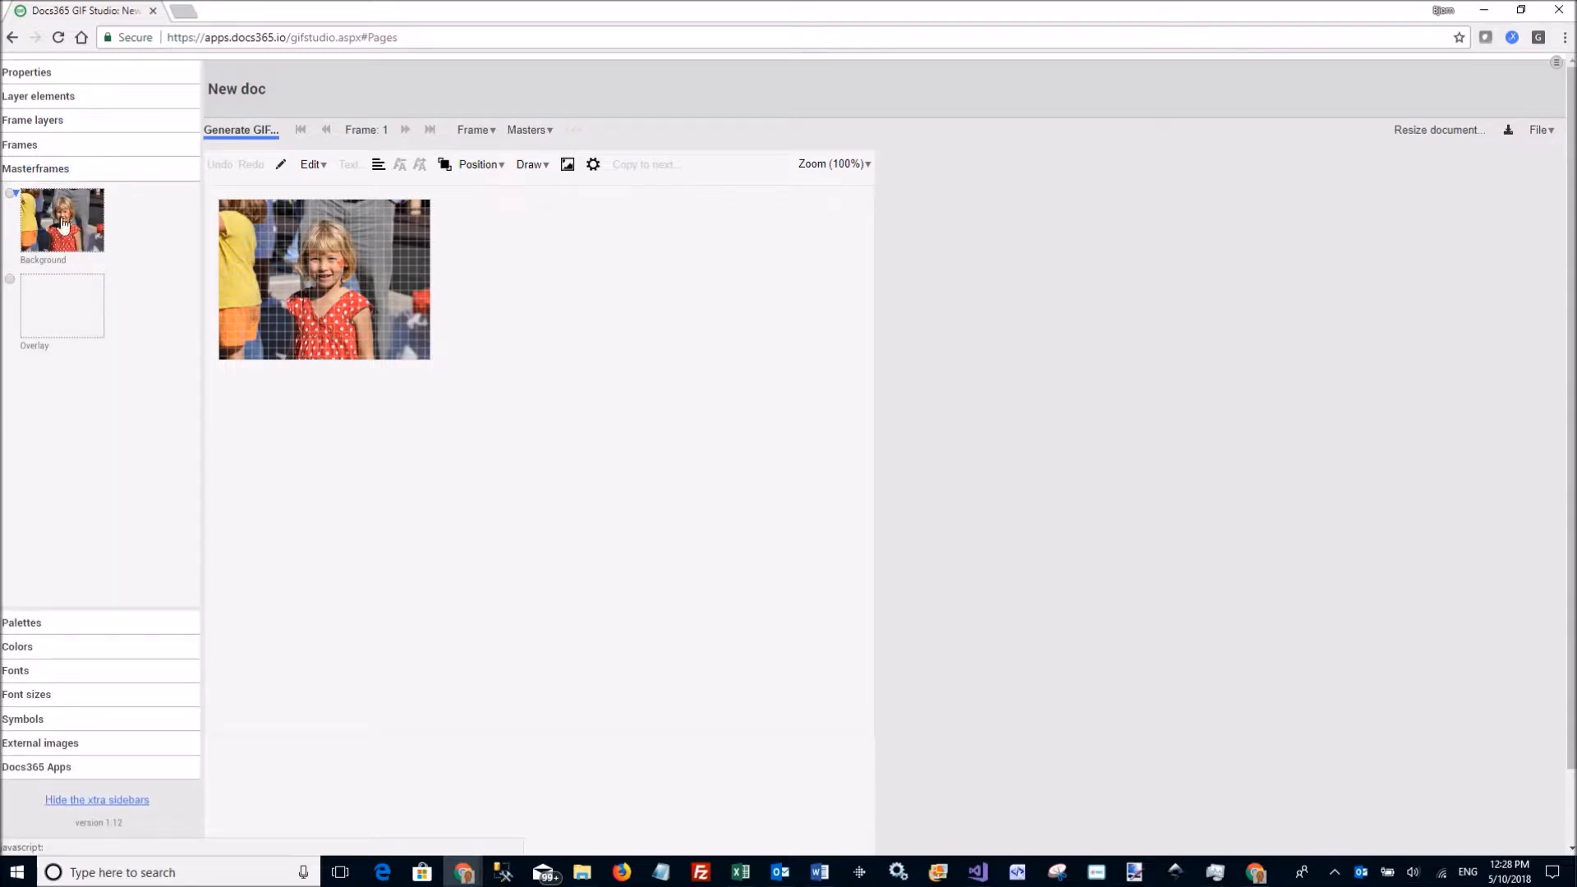
click(58, 170)
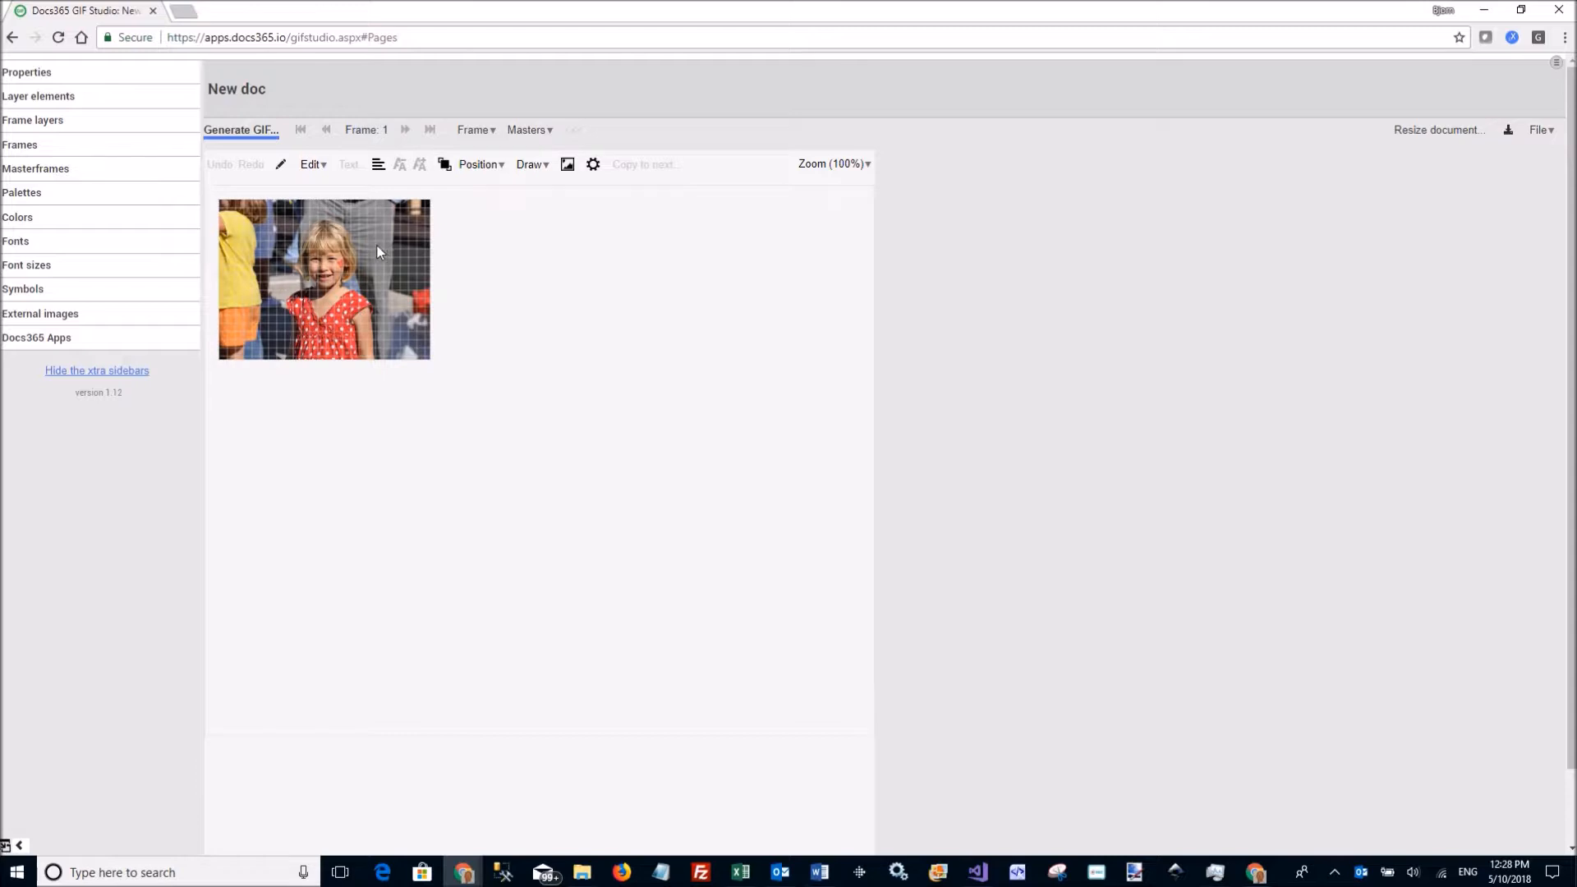
Step: Show the favorite symbols, signing in to Google to load the symbol list
click(40, 294)
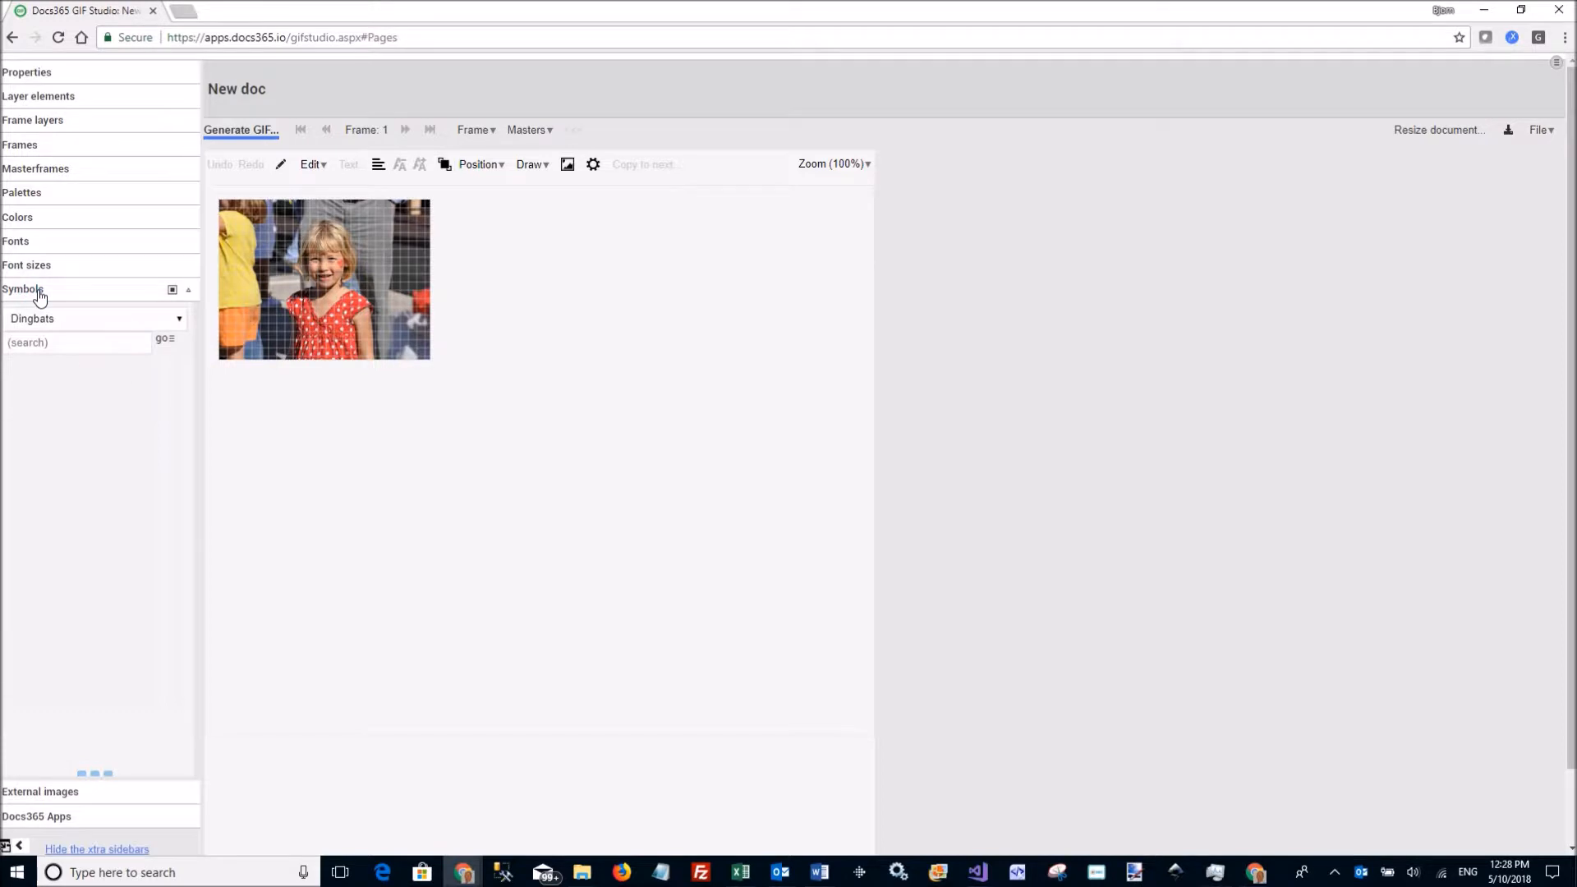
click(74, 320)
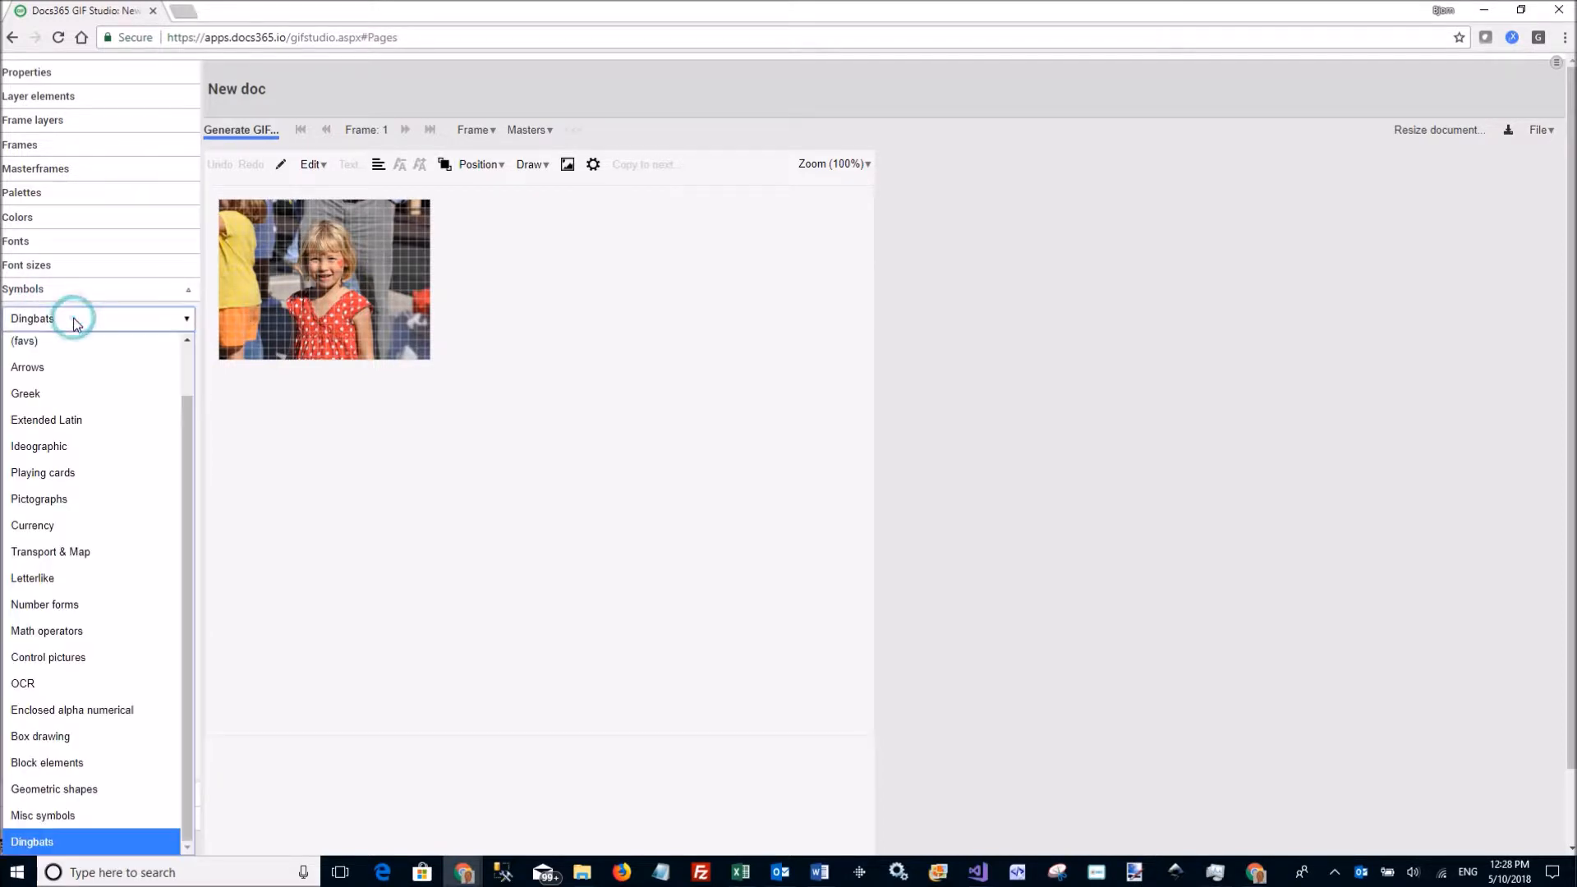
scroll(87, 367, up, 1)
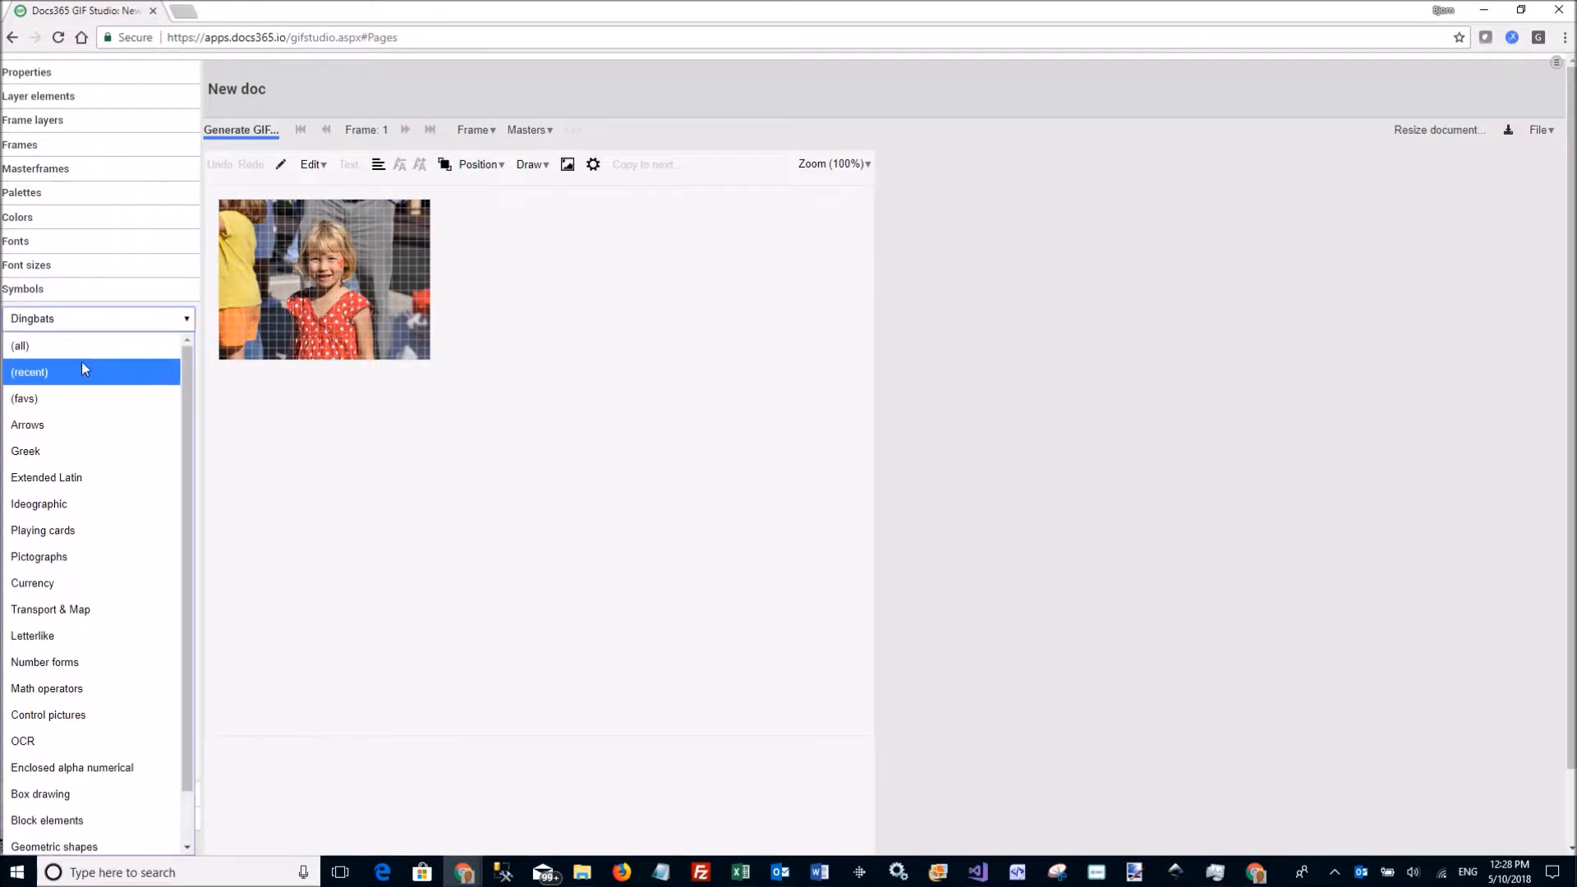
click(29, 399)
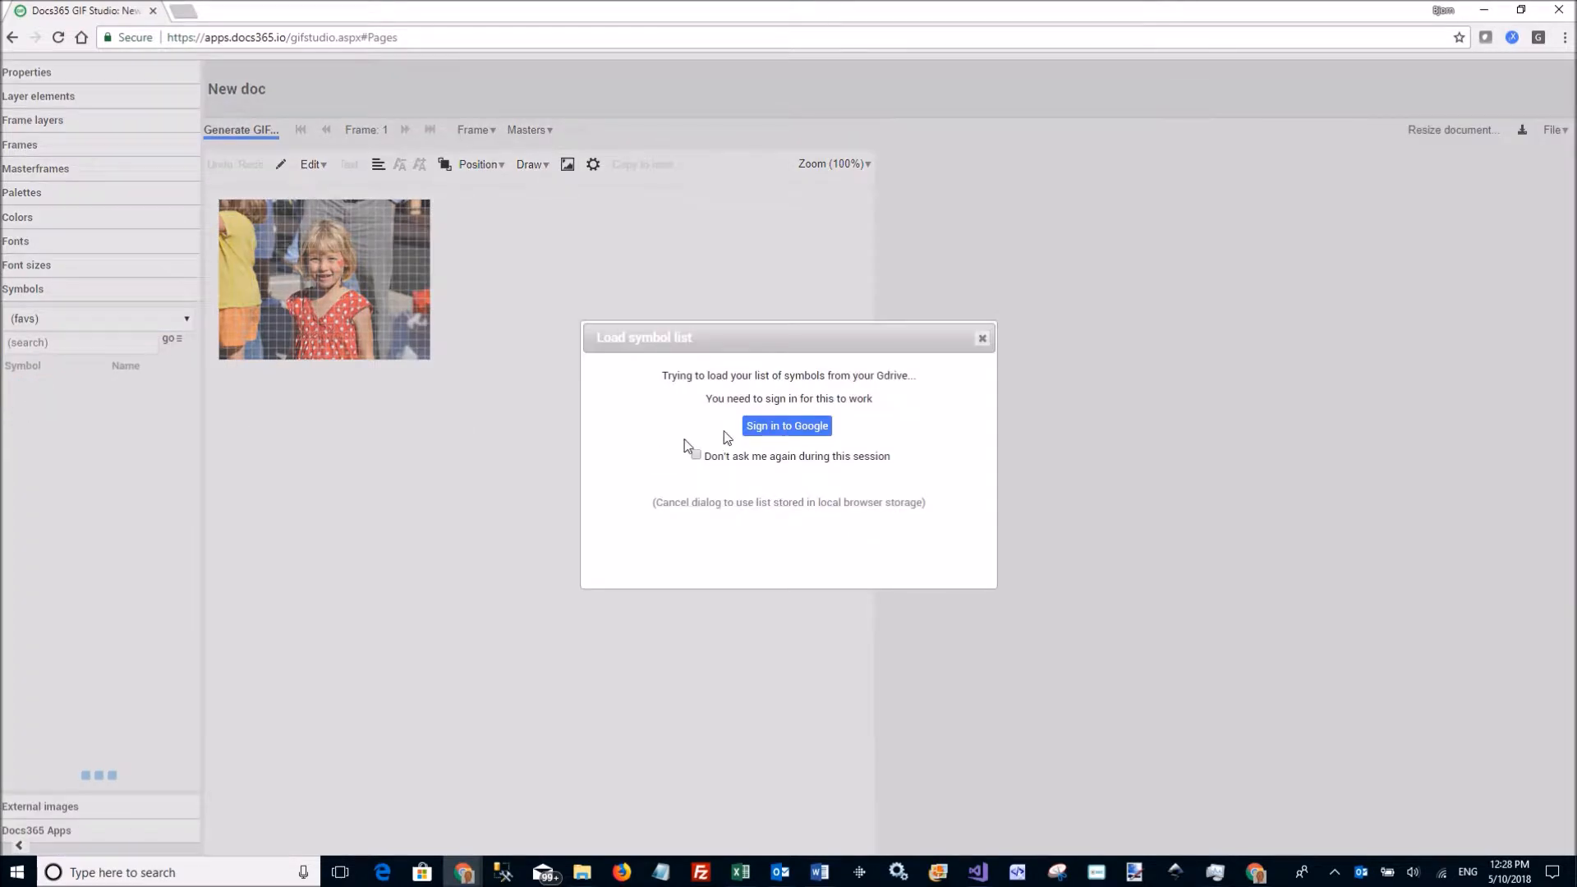
click(780, 427)
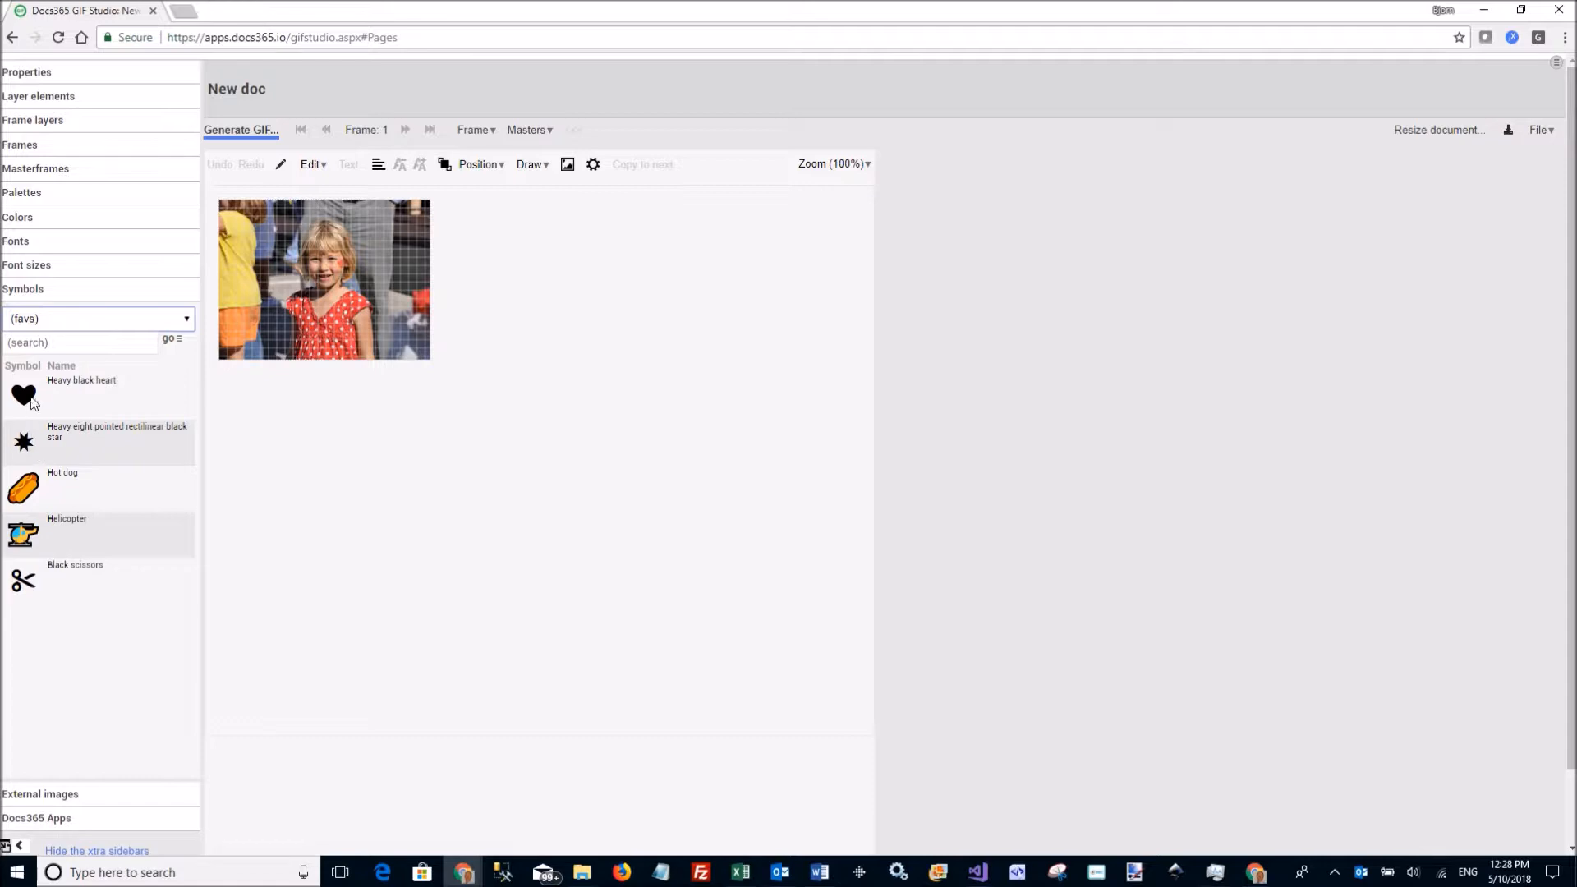
Step: Insert the Heavy black heart symbol and place it over the photo's upper-left area, beside the girl's head
click(59, 382)
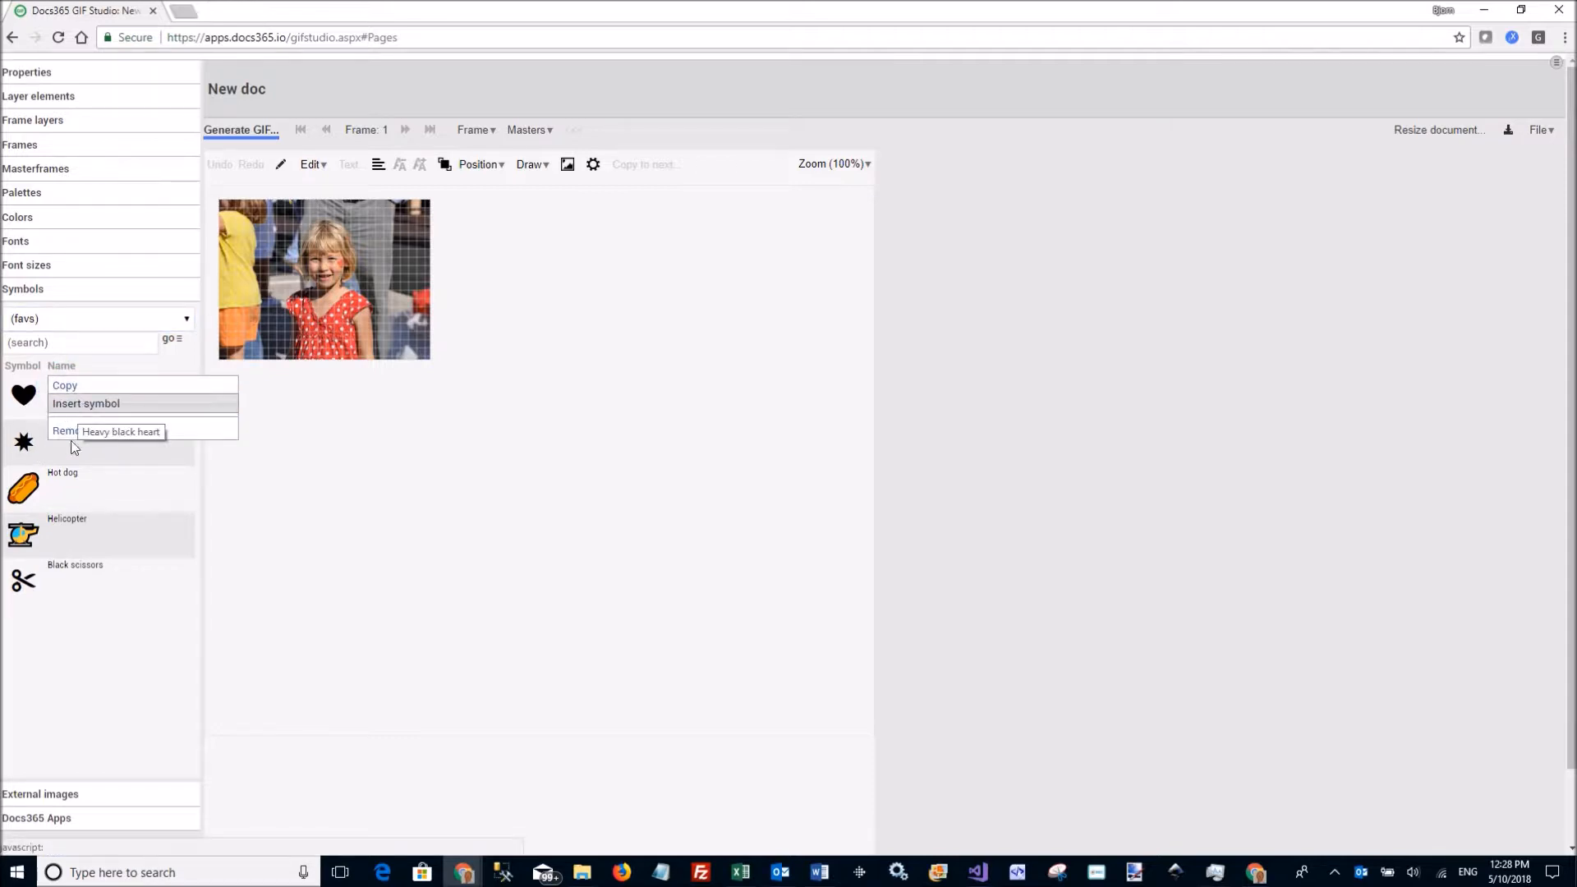
click(85, 406)
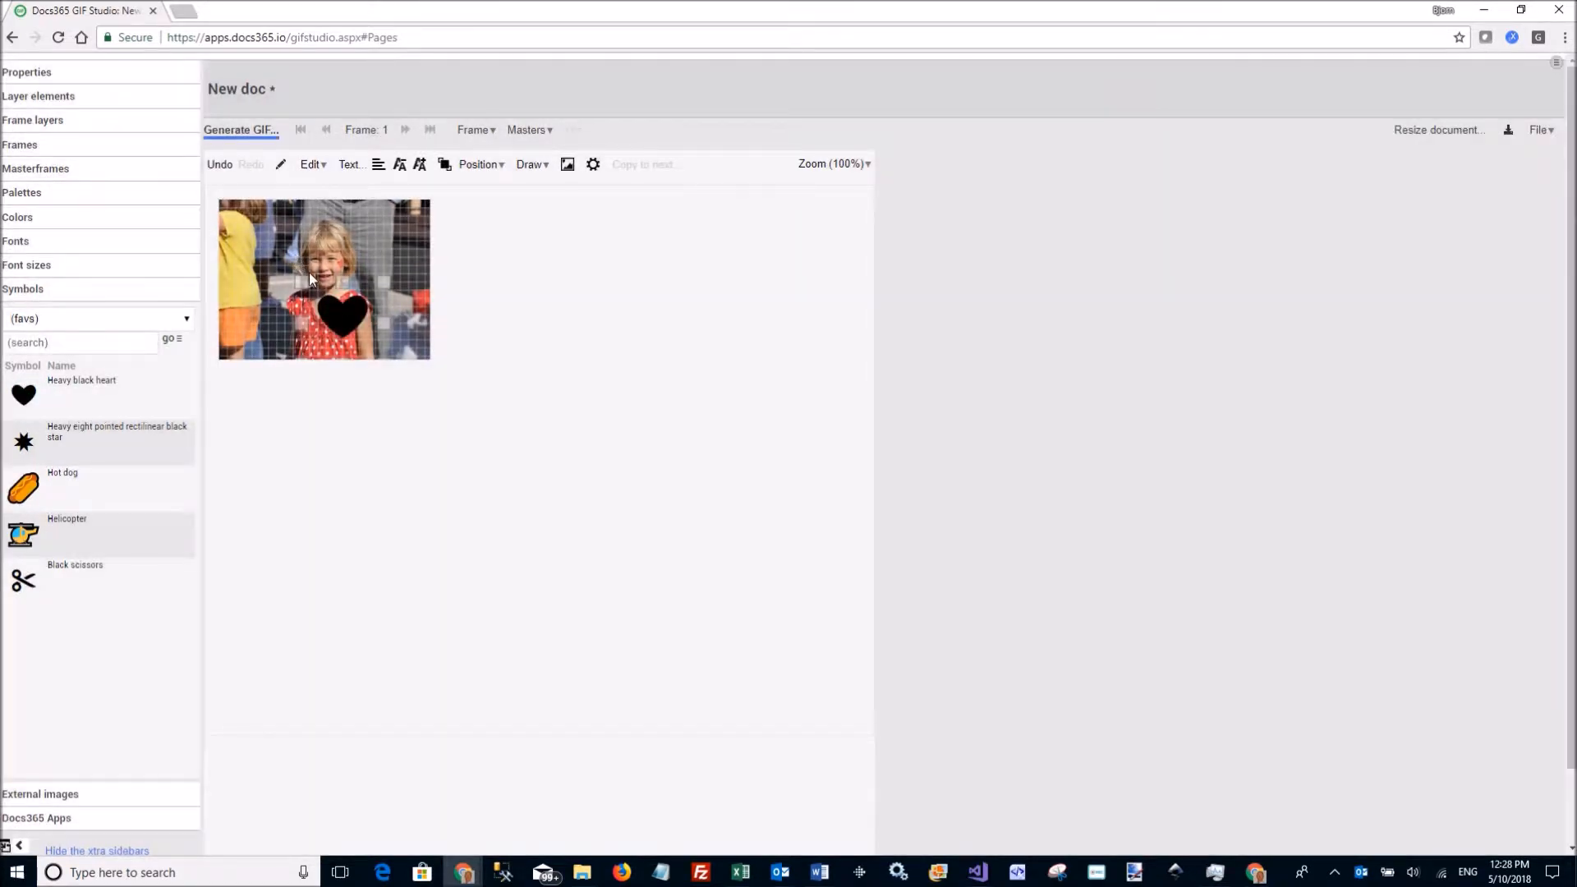
drag(308, 283, 273, 238)
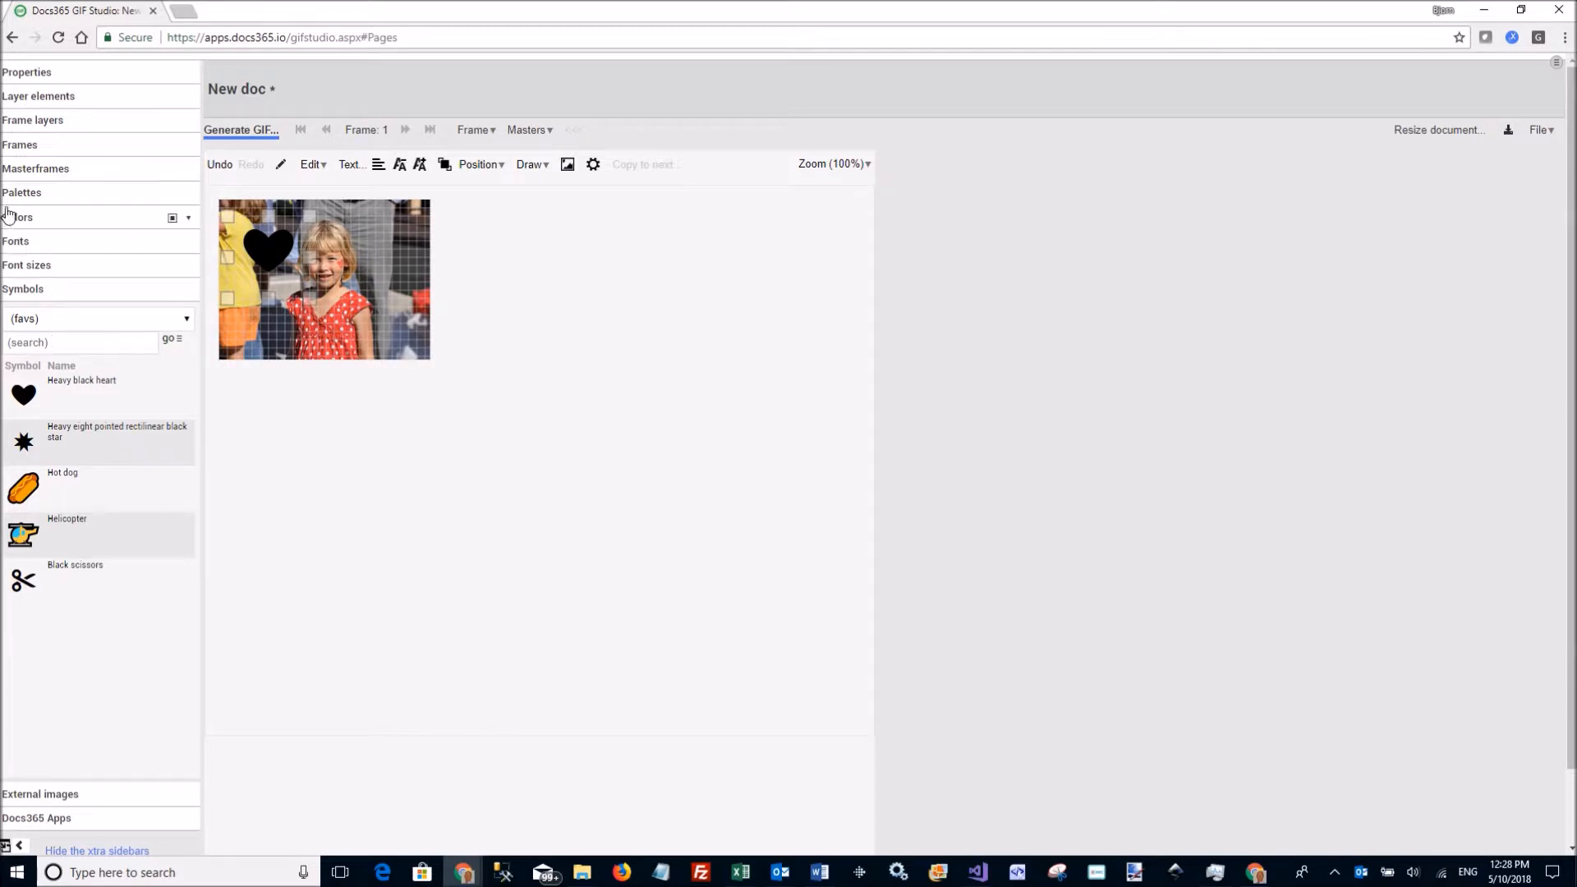
Step: Set the heart's text color to the red Color 3 from the Google Colors list and restore the full sidebar
click(172, 218)
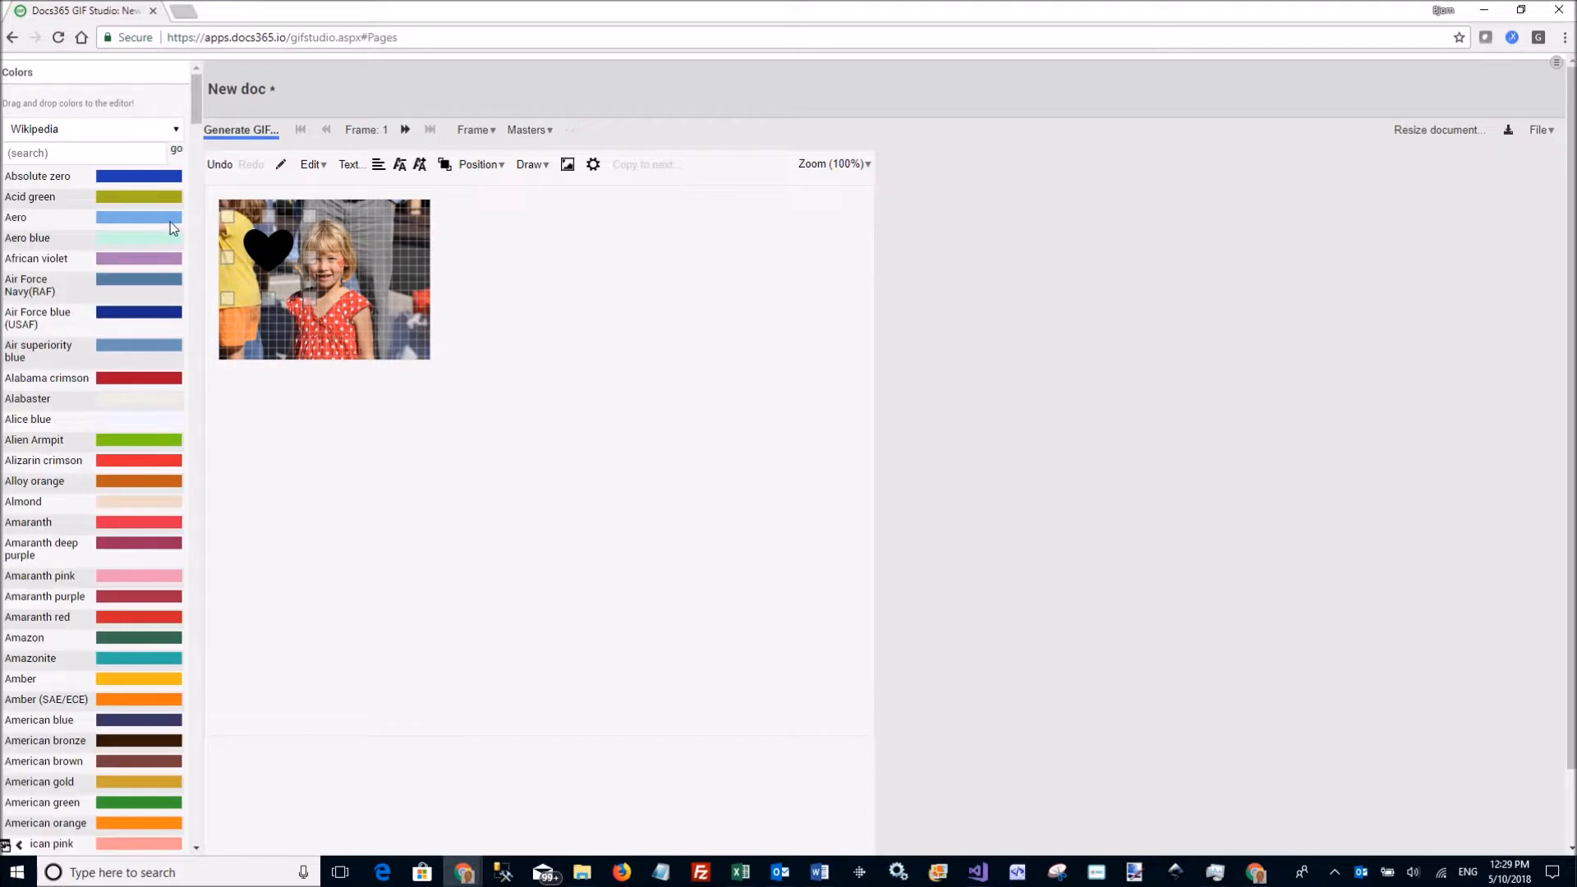
click(90, 131)
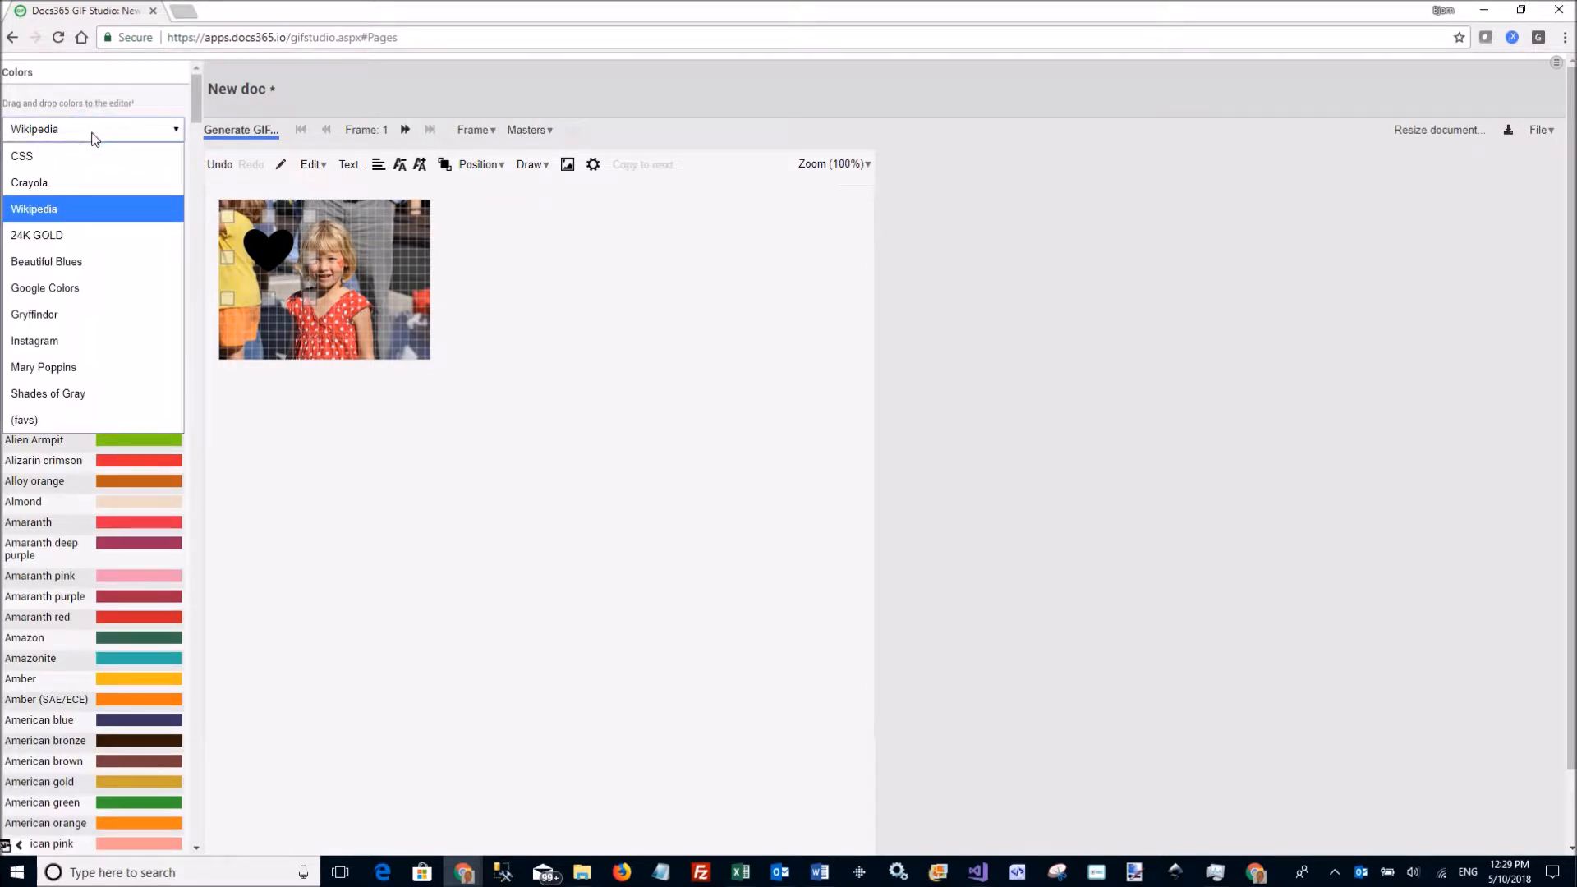
click(67, 296)
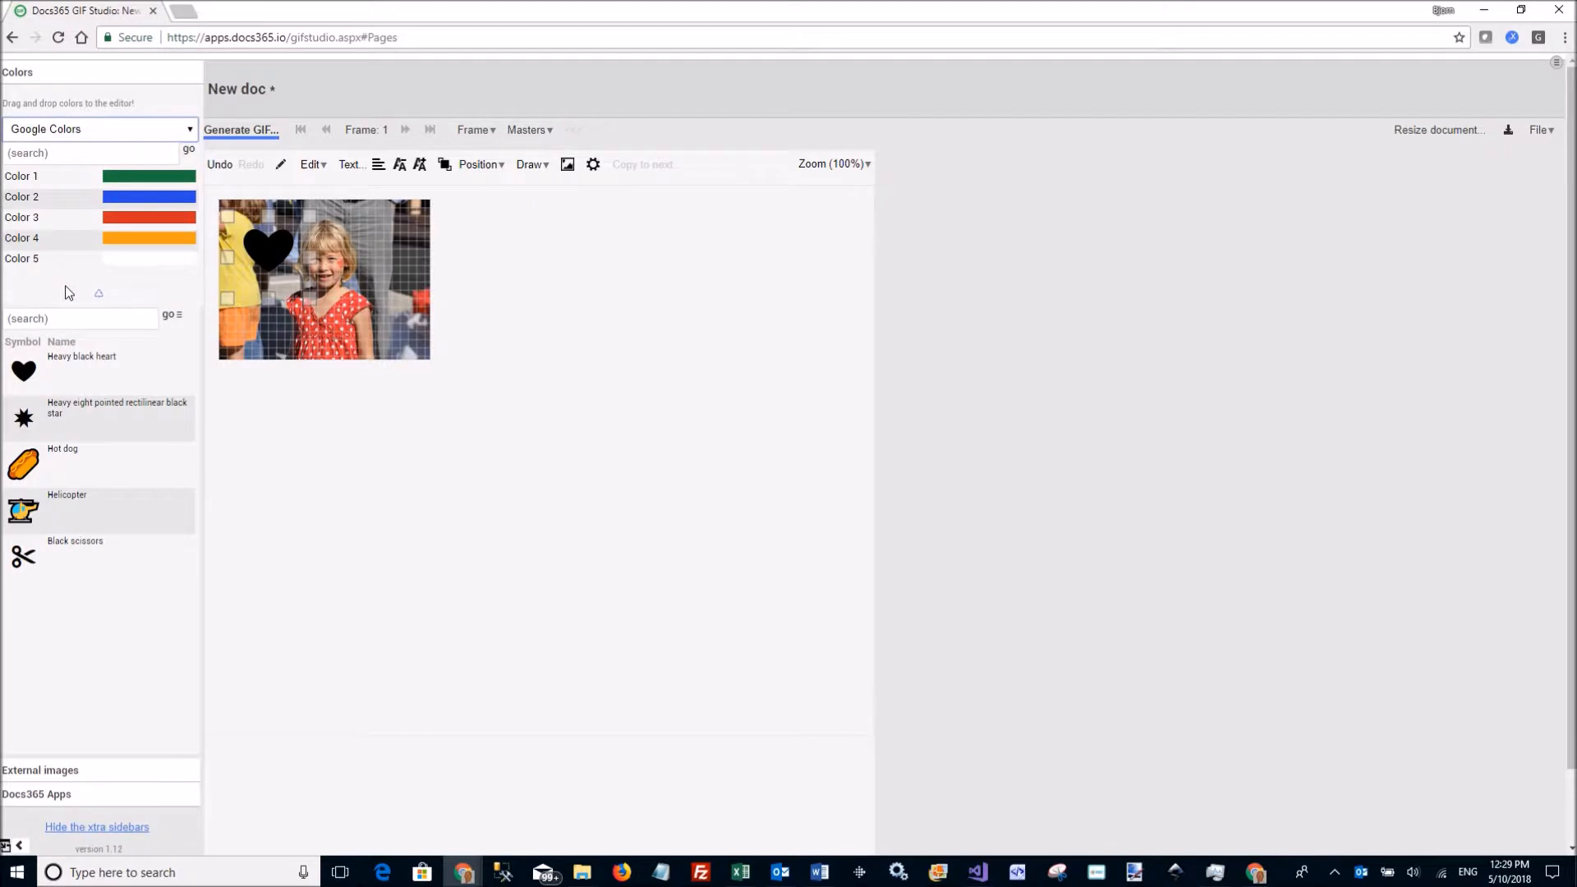
click(26, 218)
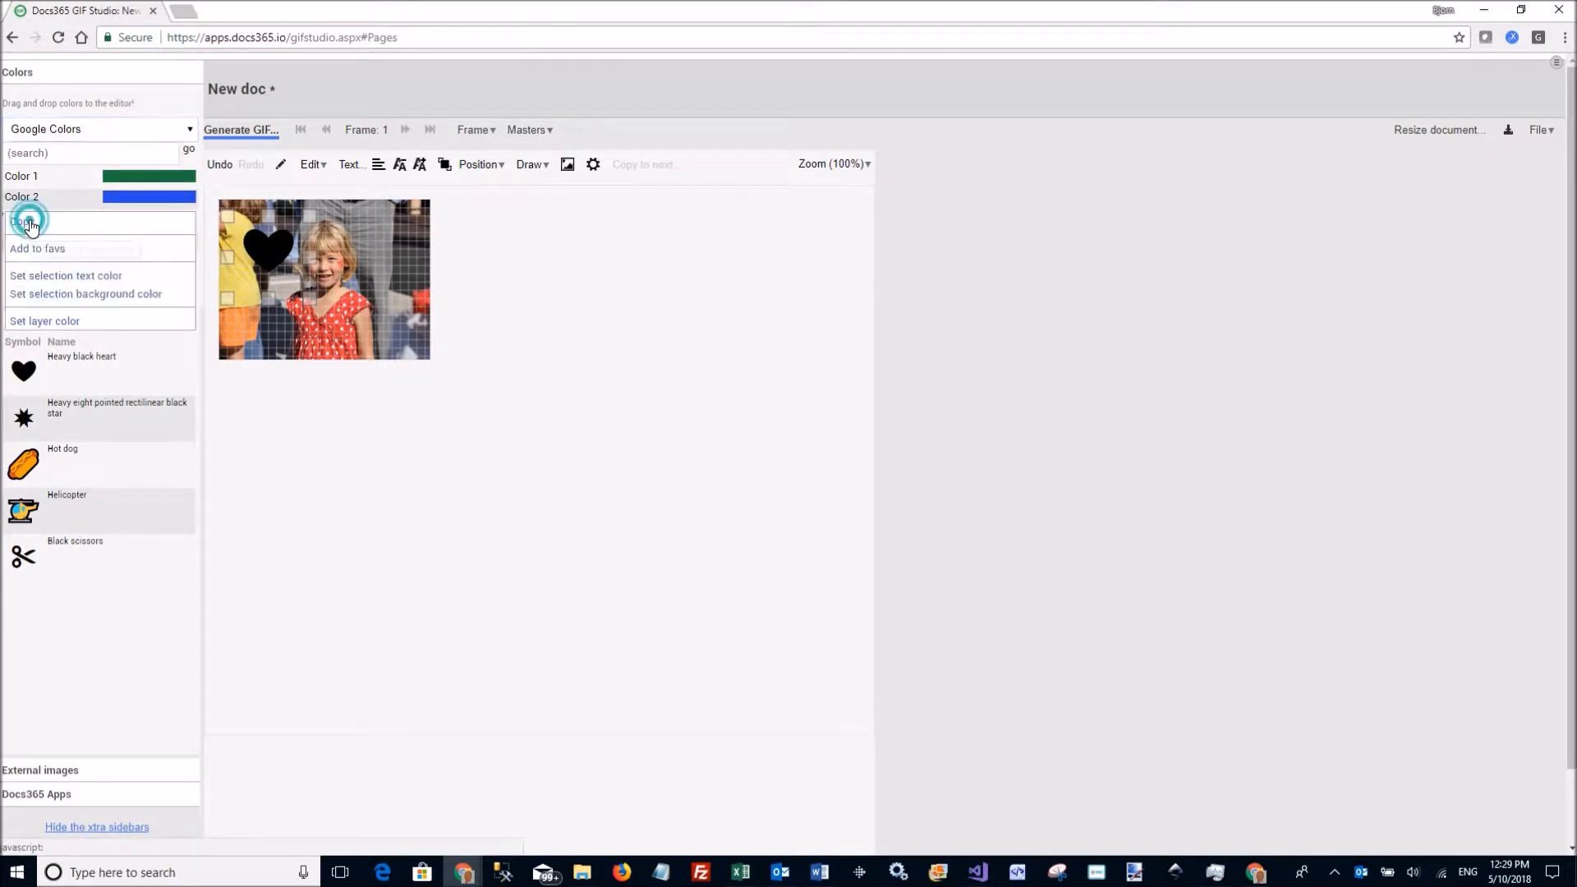
click(51, 277)
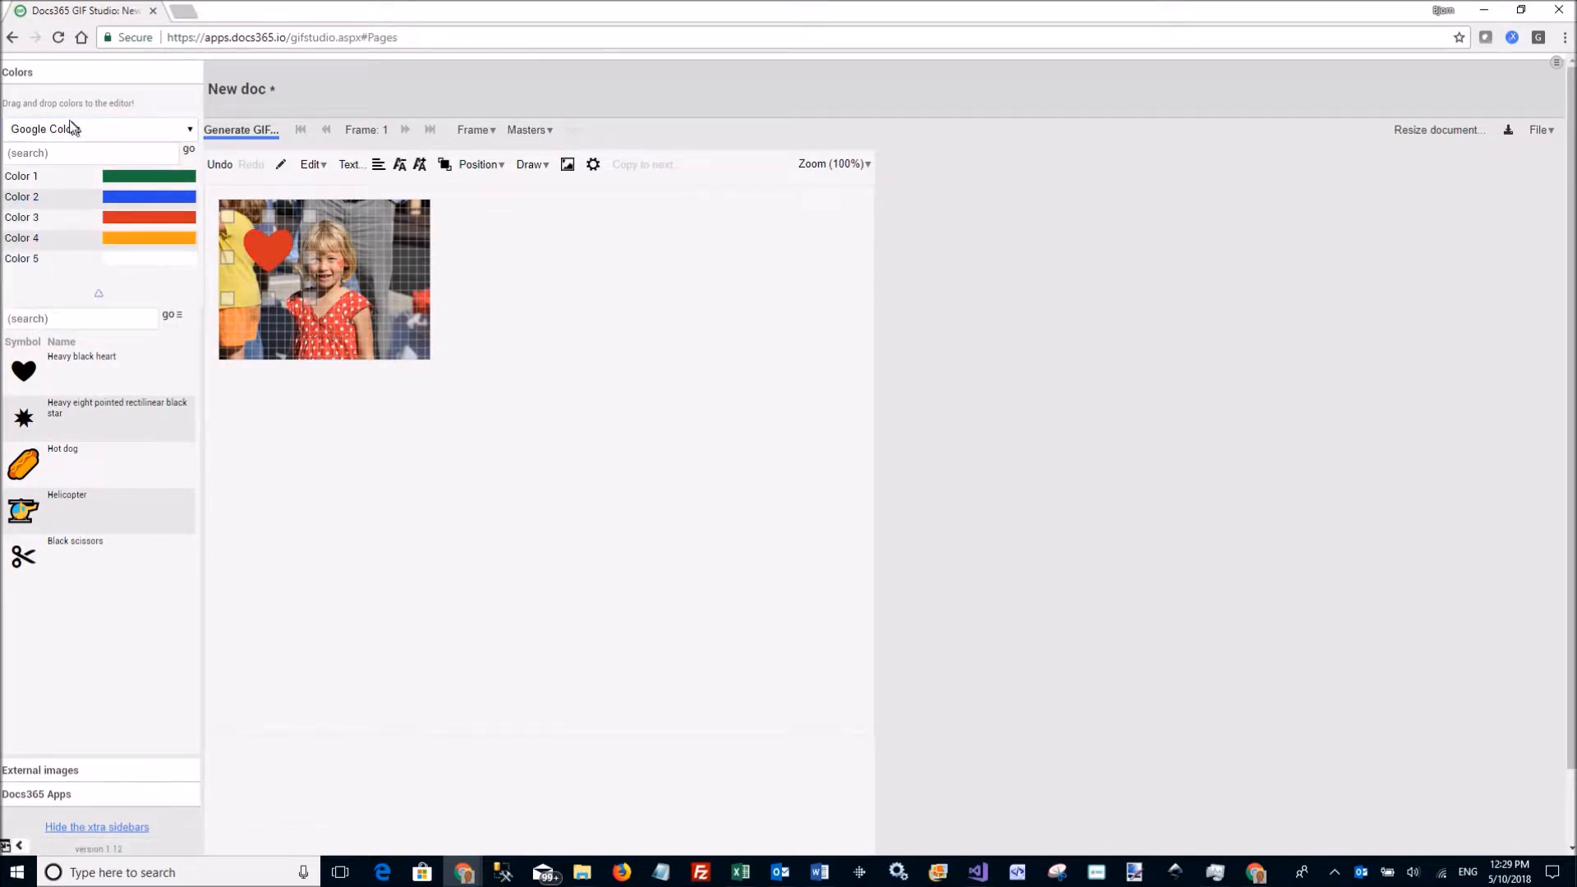
click(175, 72)
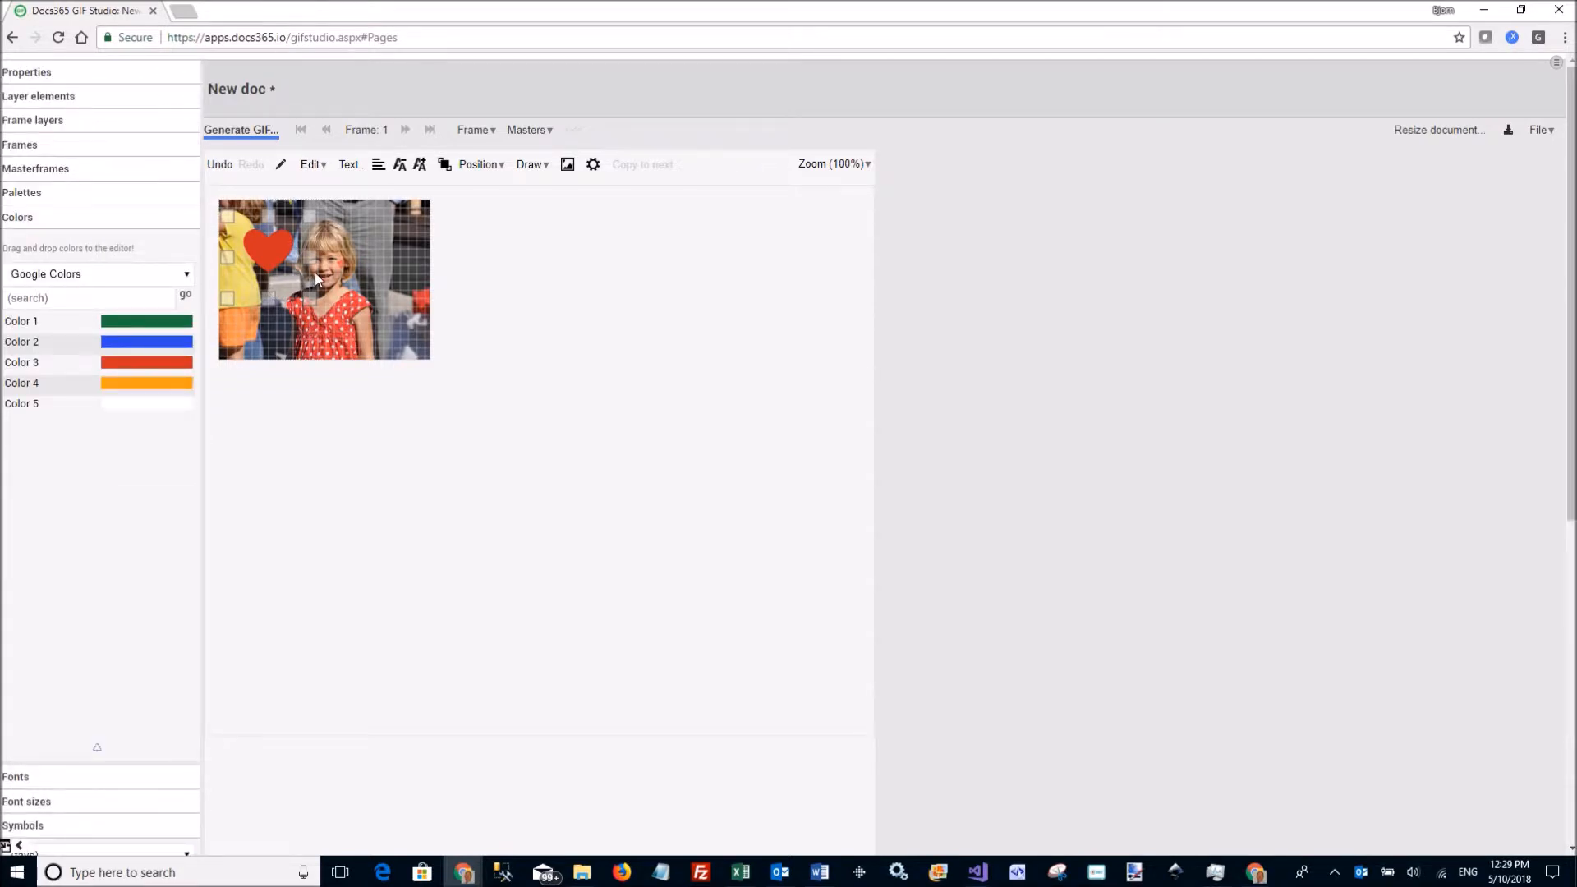
Step: Duplicate frame 1 and move the heart in the copy across to the photo's upper-right area
click(485, 139)
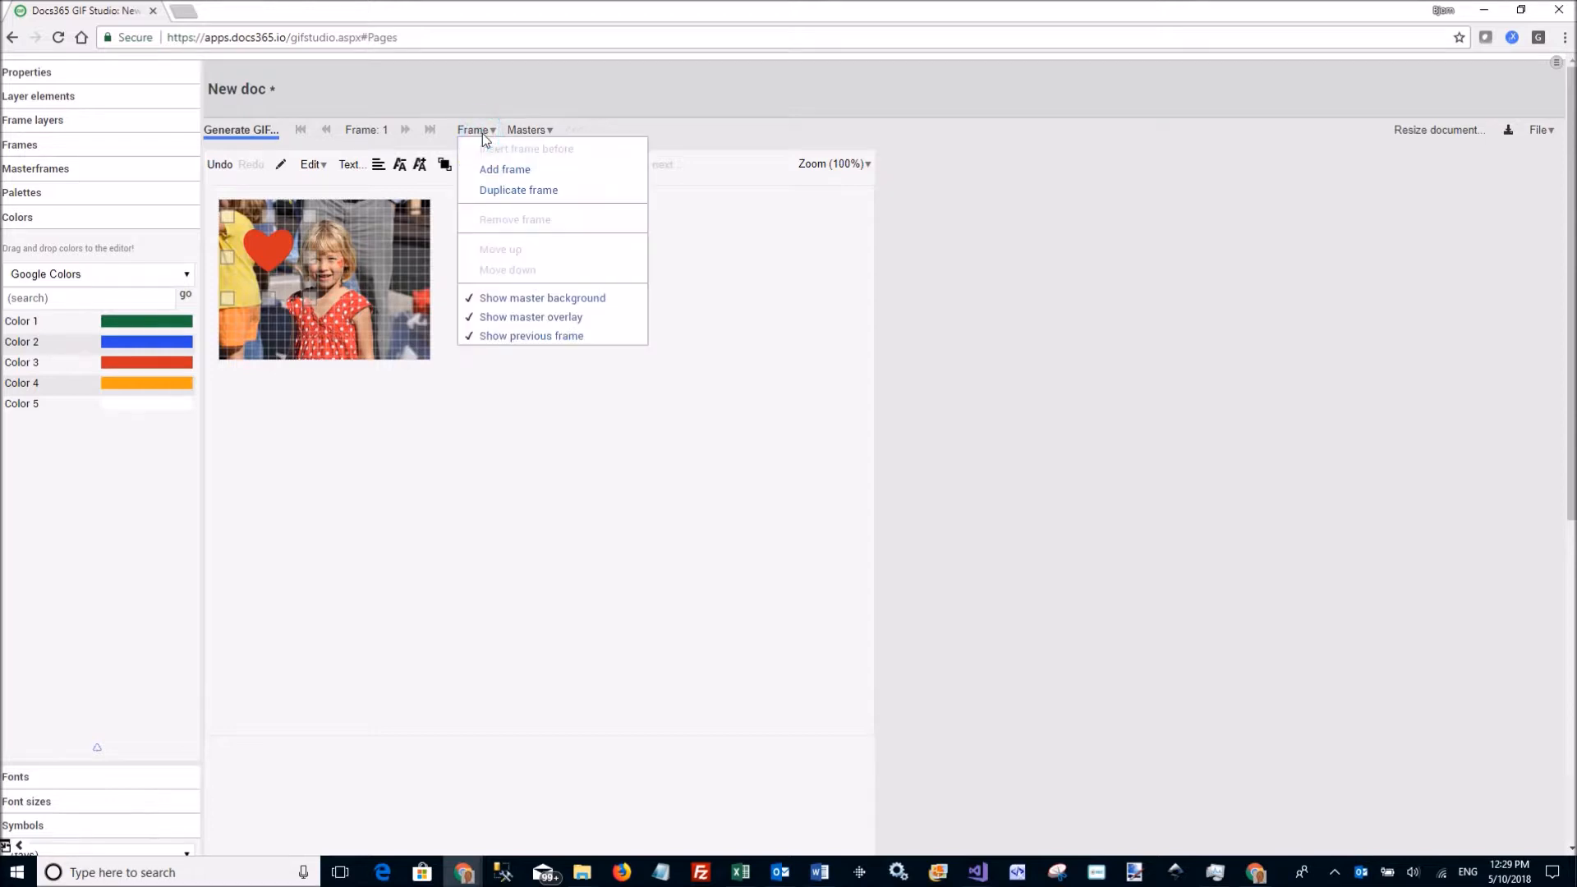
click(512, 192)
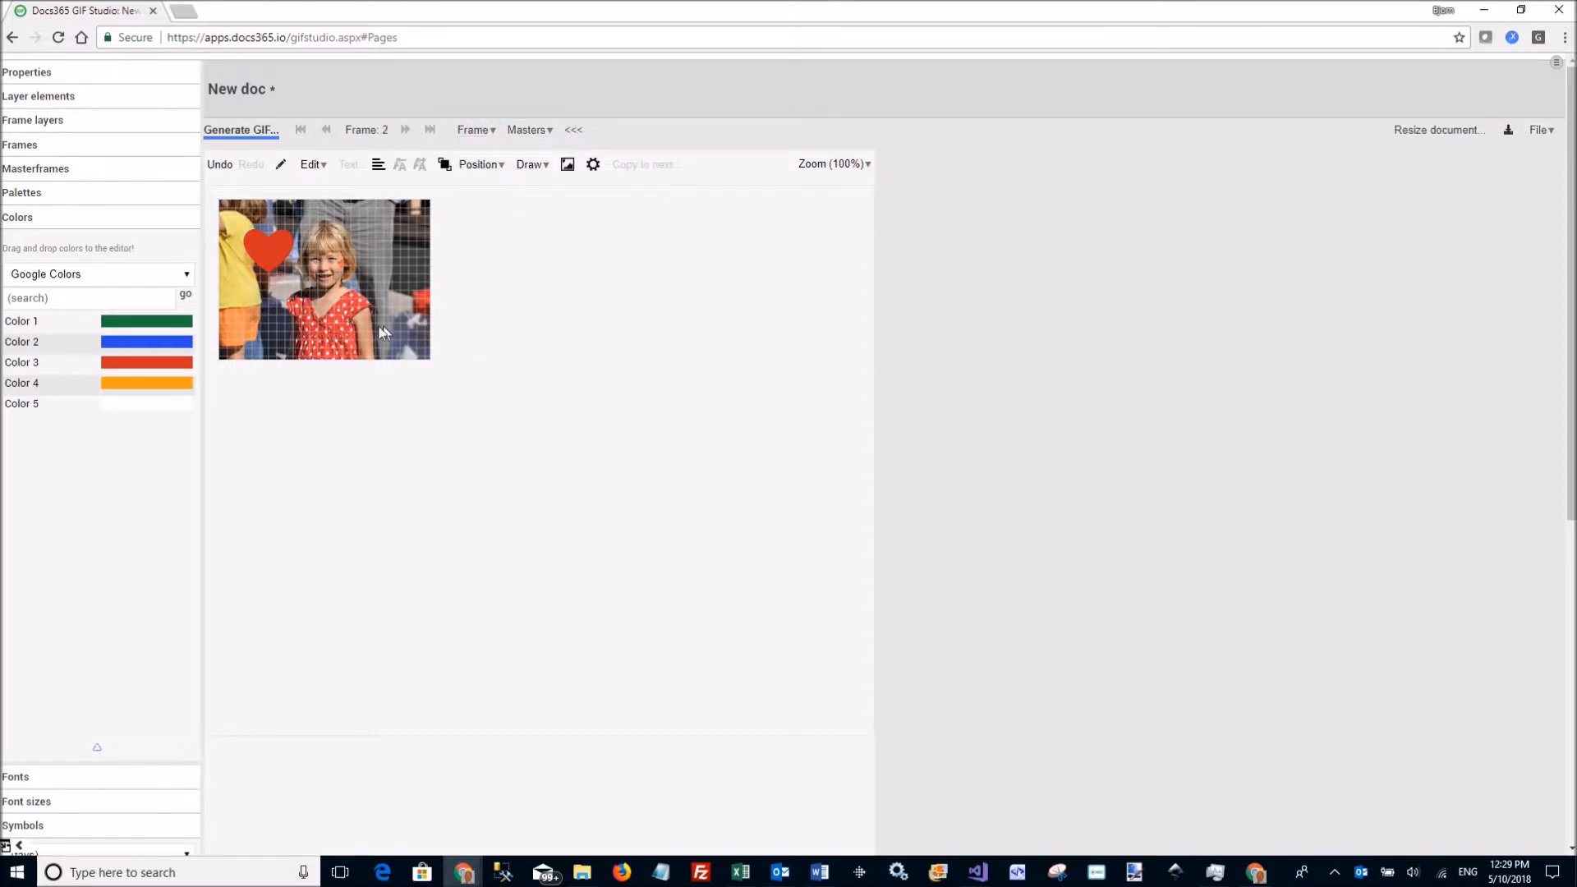
drag(273, 253, 373, 242)
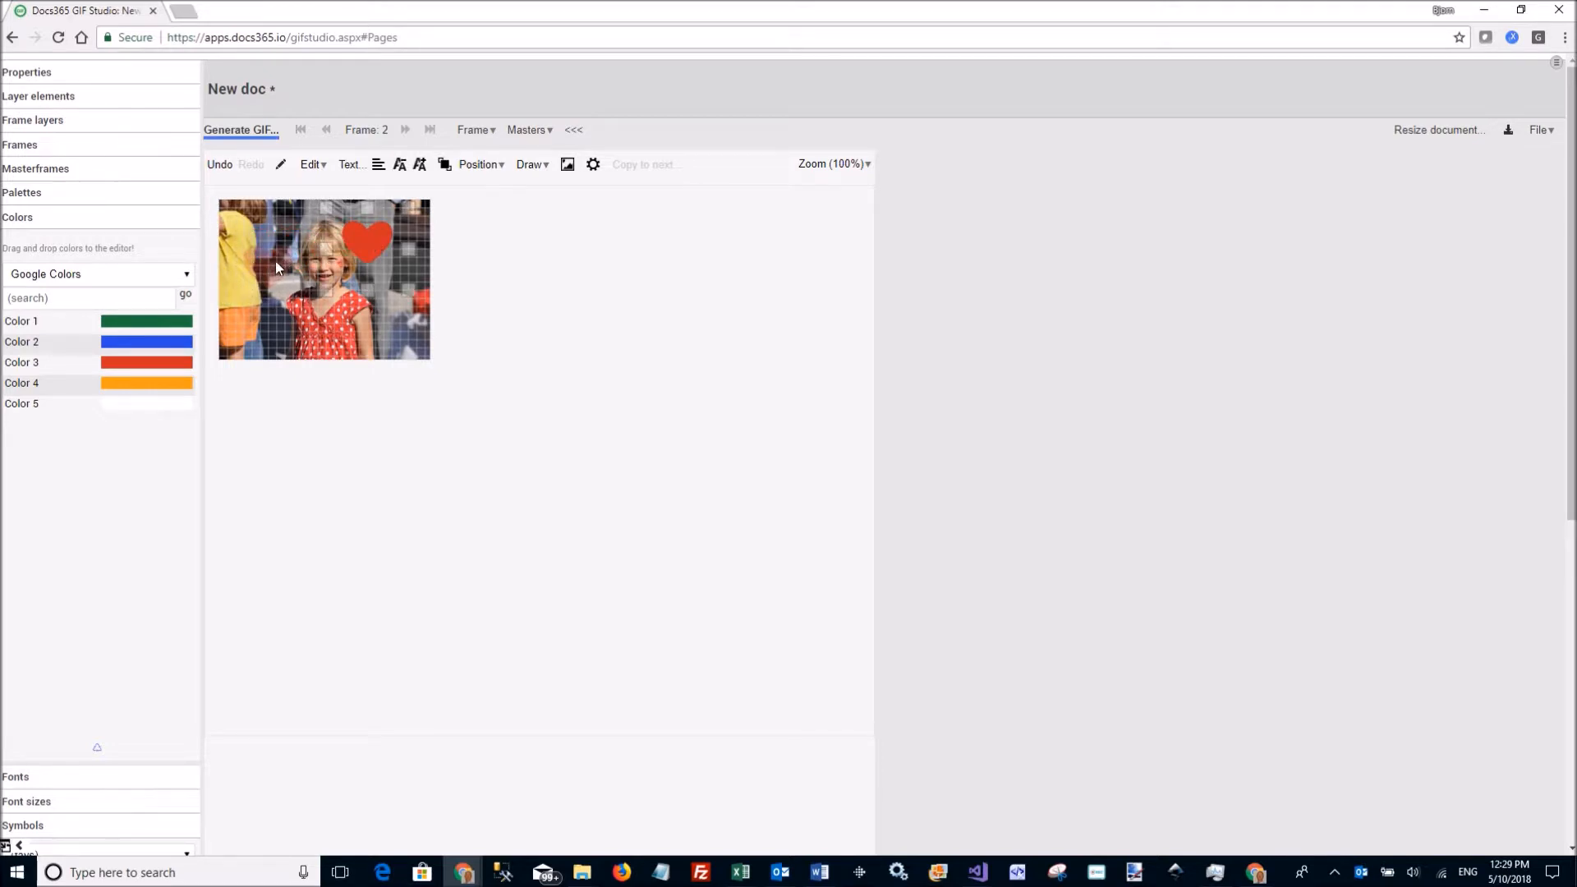
drag(365, 241, 372, 241)
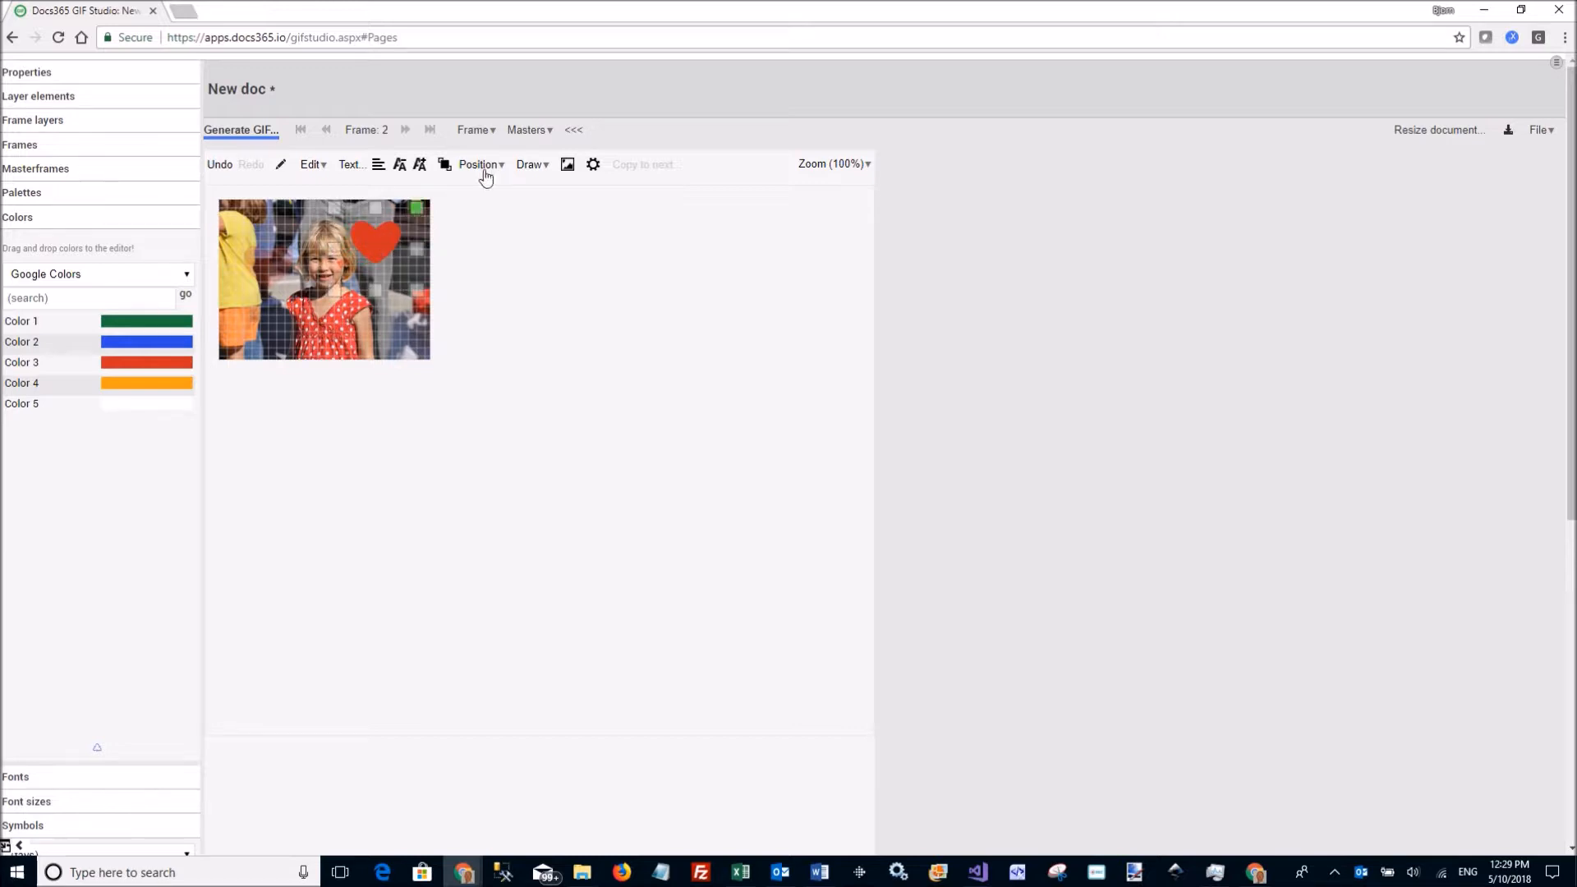
Step: Duplicate frame 2, move the heart in the copy down onto the girl's dress, and deselect it
click(476, 130)
click(511, 190)
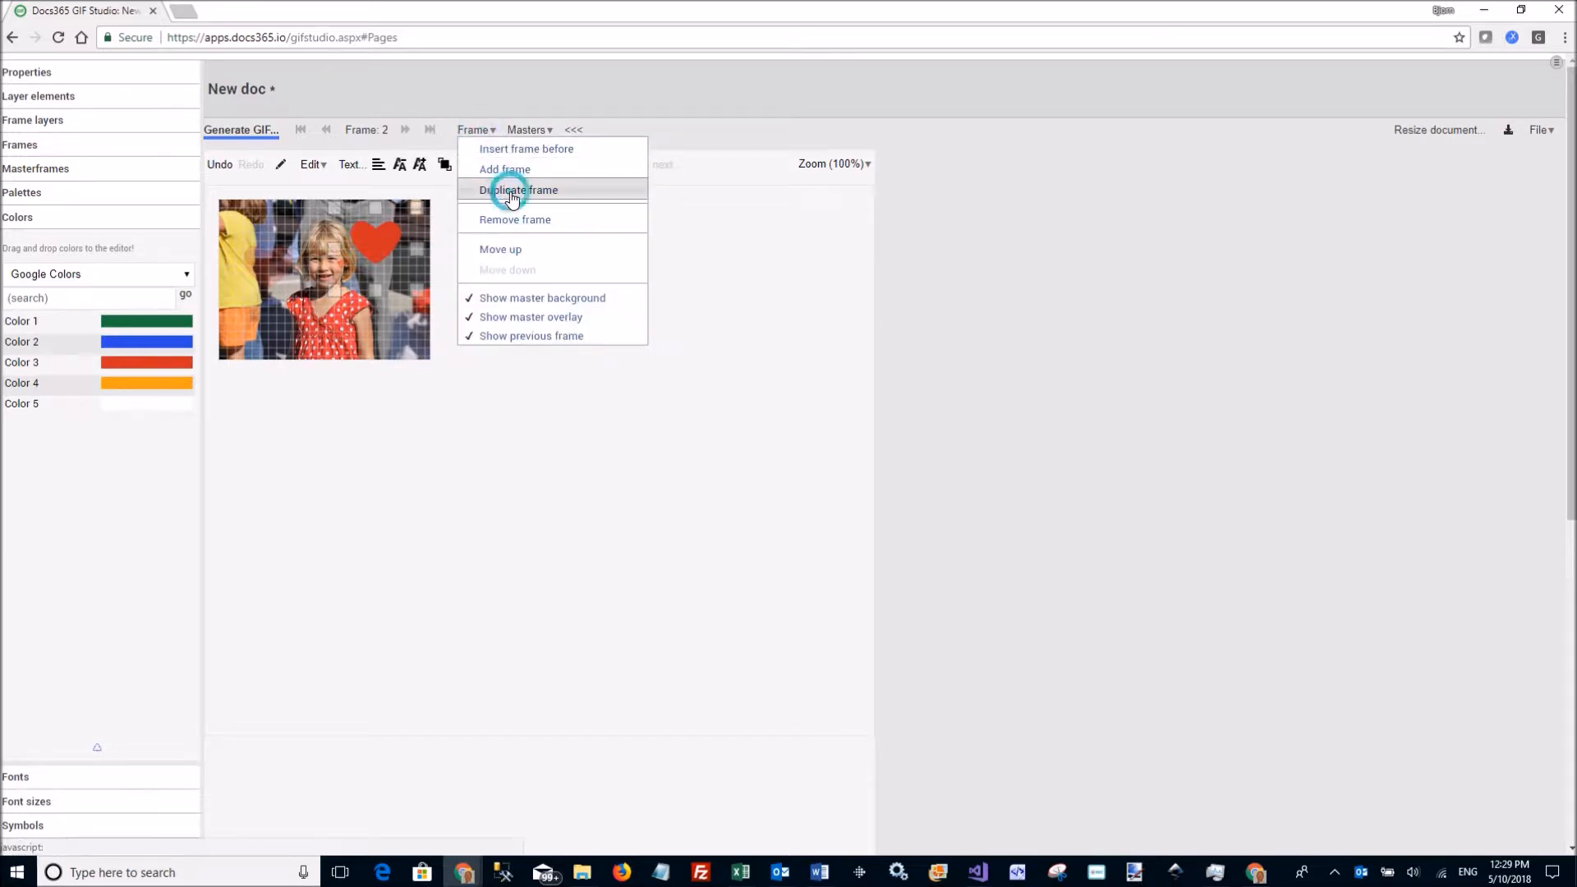
drag(382, 246, 340, 299)
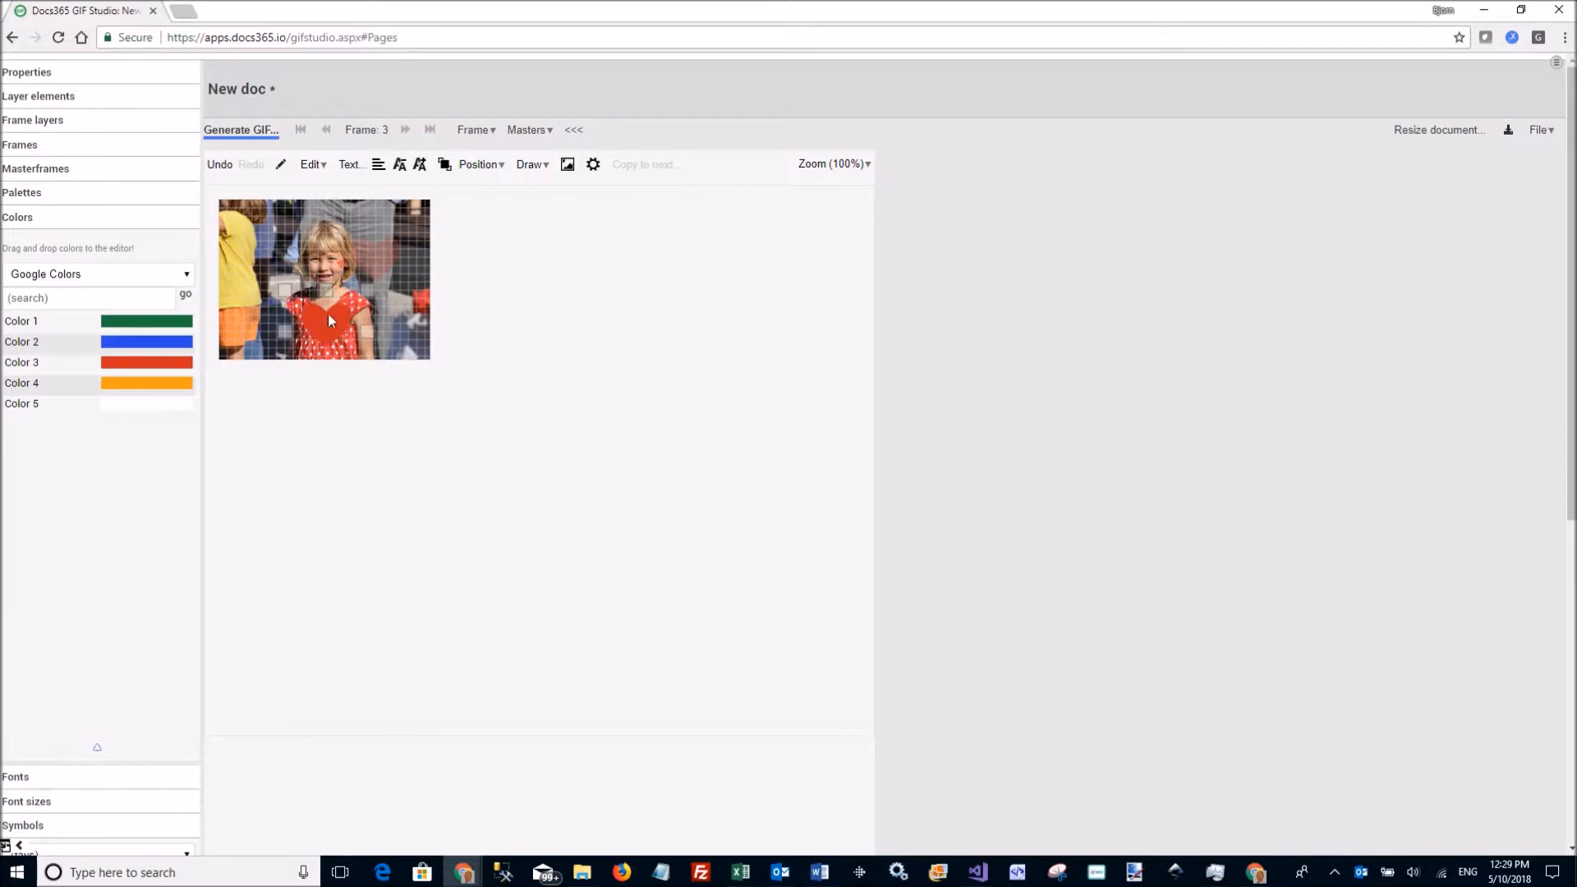
click(367, 238)
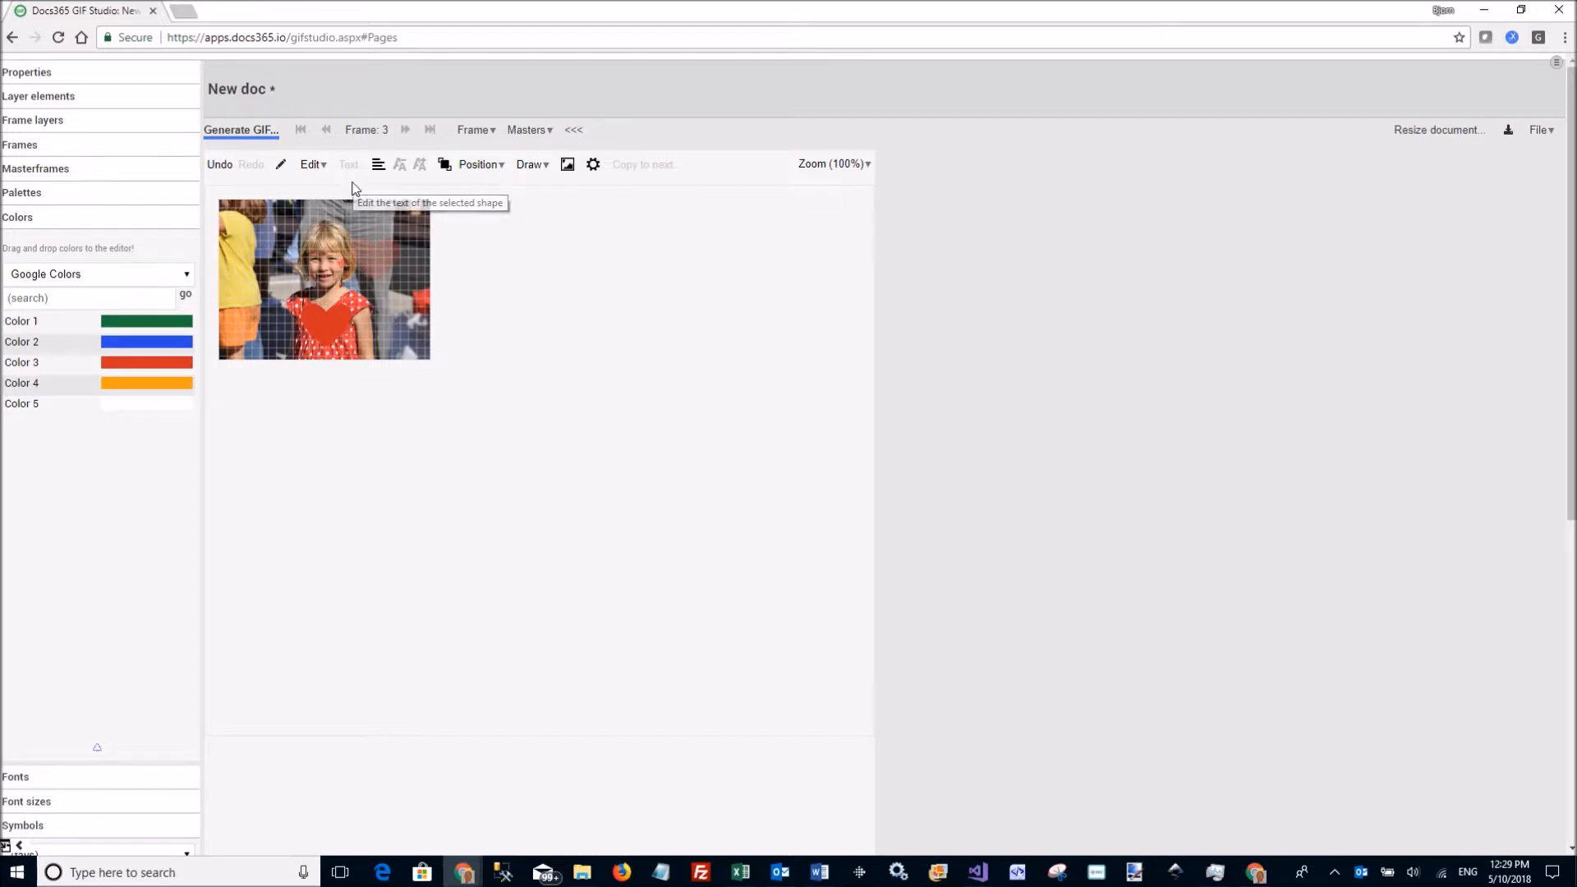
Step: Generate the GIF from the heart frames with the default size and frame duration
click(261, 136)
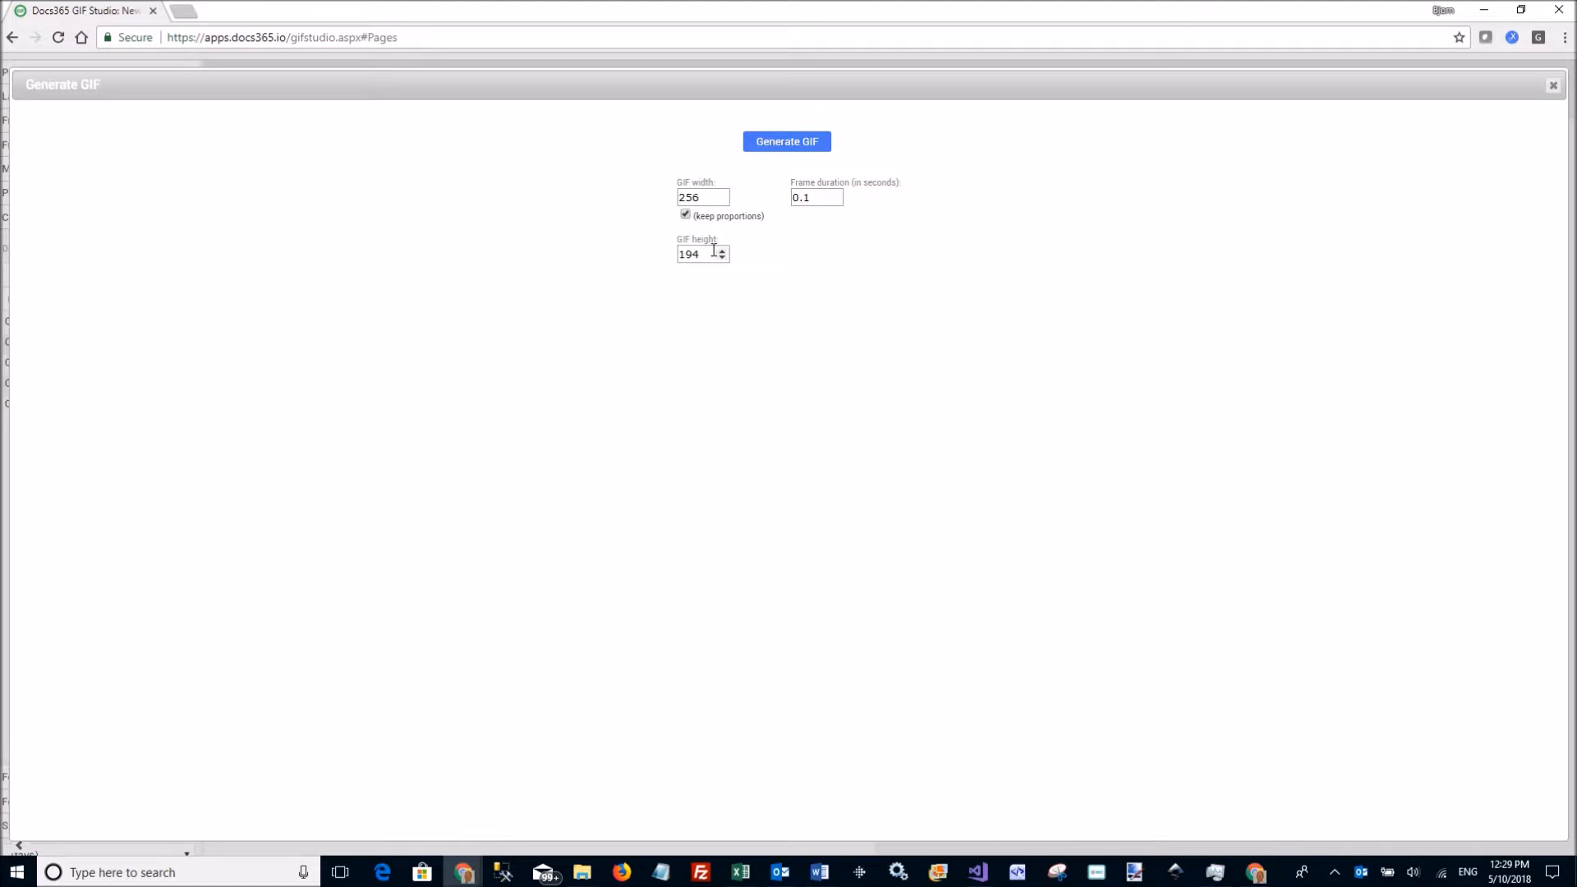
click(803, 146)
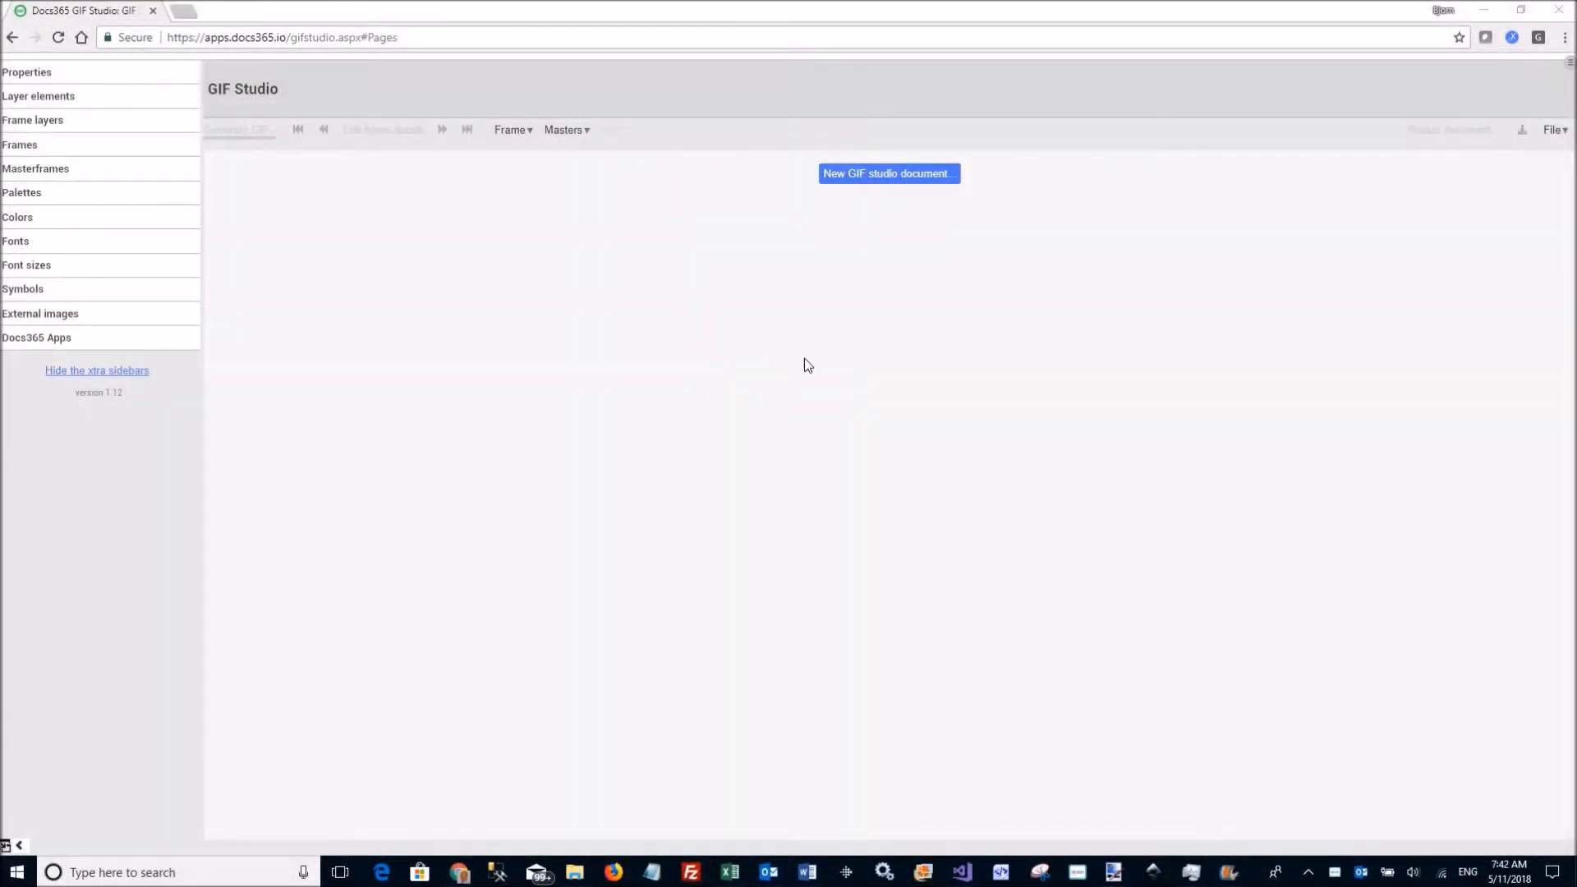
Step: Create a new 200 by 200 document and draw a circle with the Ellipse tool near the top center of frame 1
click(918, 174)
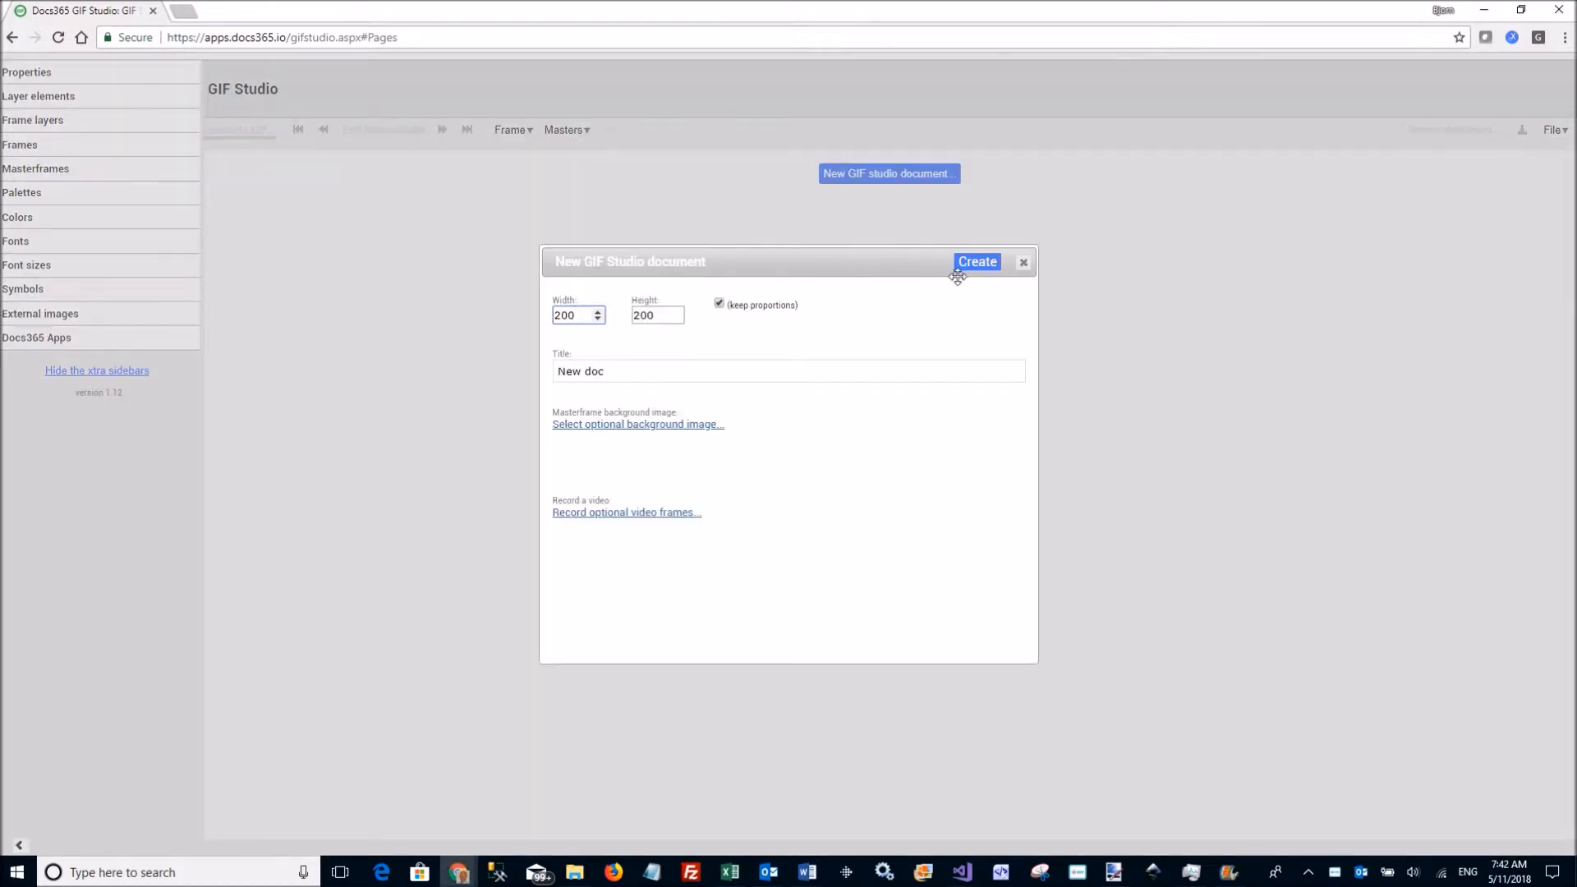
click(976, 264)
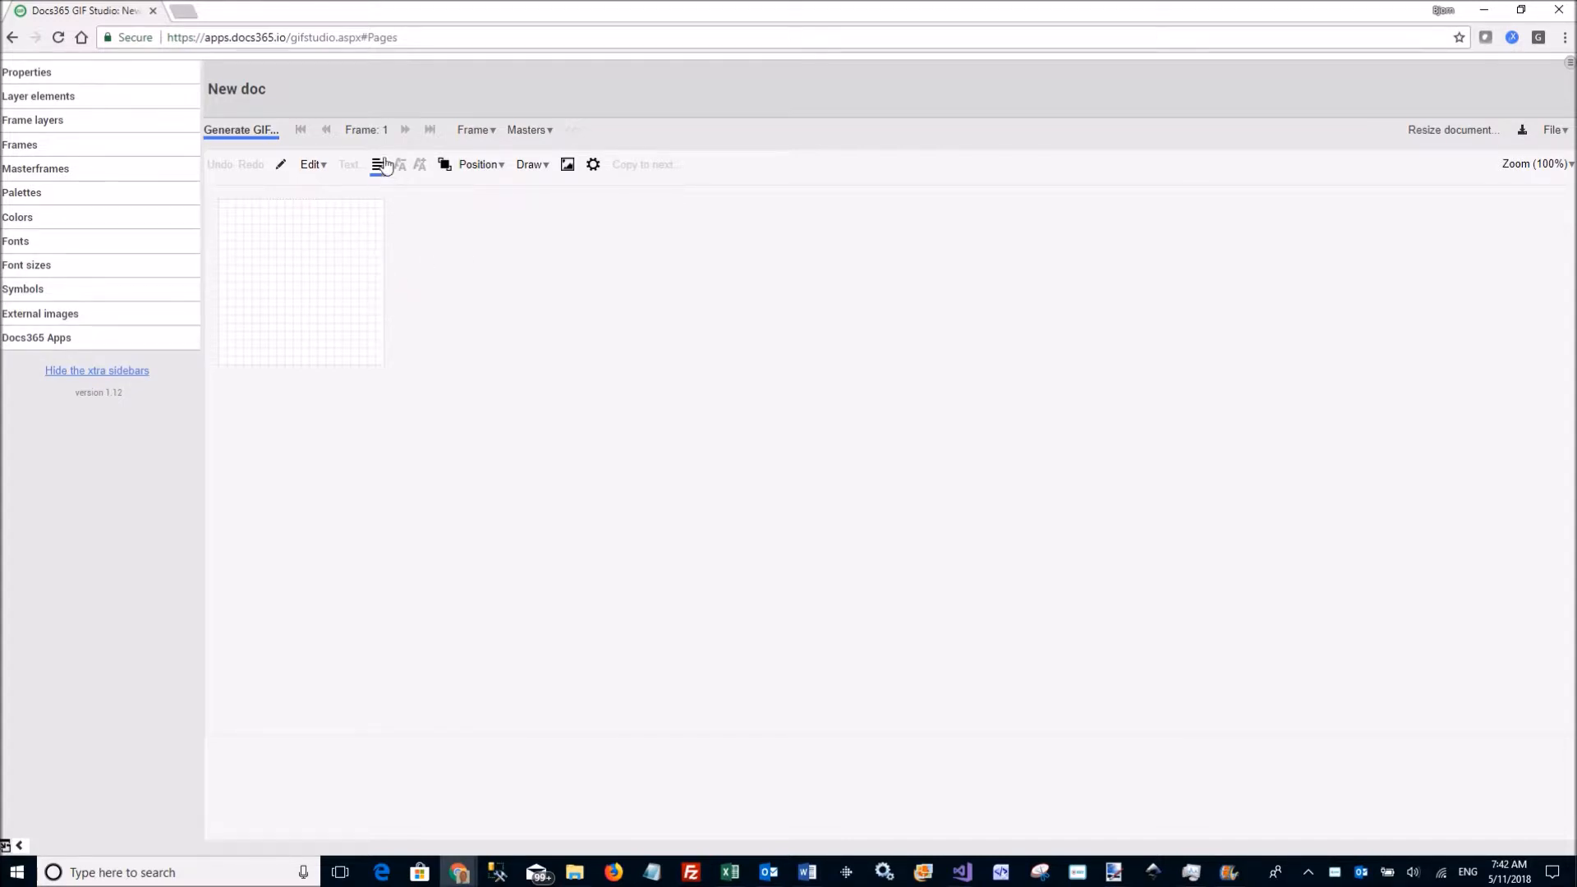
click(531, 169)
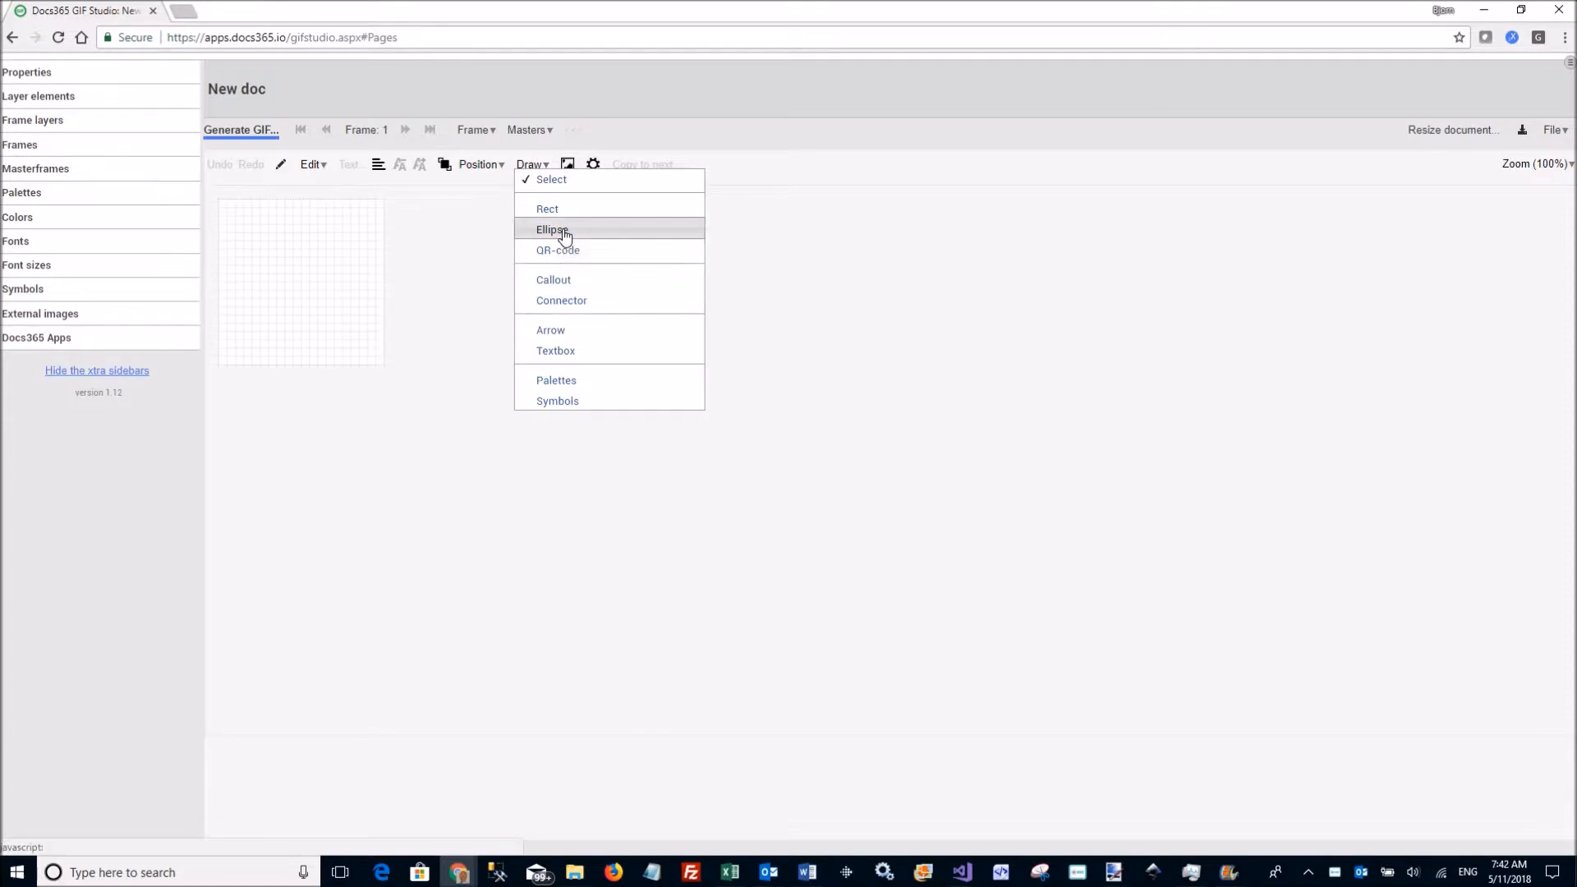
click(563, 233)
mouse_move(283, 216)
mouse_down()
mouse_move(328, 262)
mouse_move(306, 257)
mouse_up()
click(345, 244)
Step: Duplicate frame 1 and move the circle in the copy straight down by about half its diameter
click(492, 131)
click(503, 192)
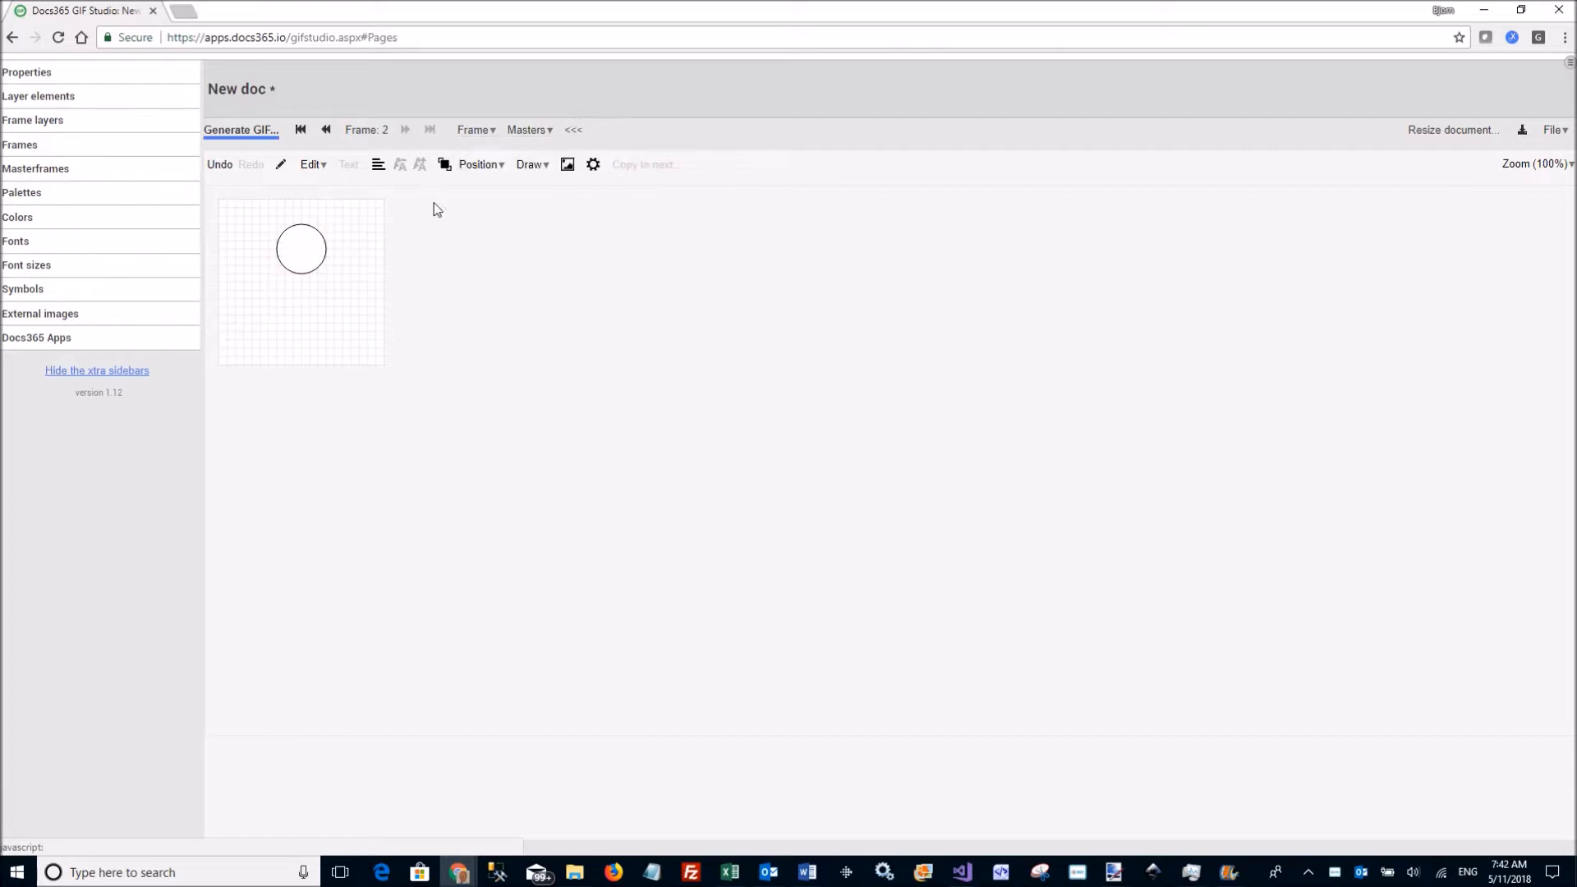
drag(303, 257, 315, 281)
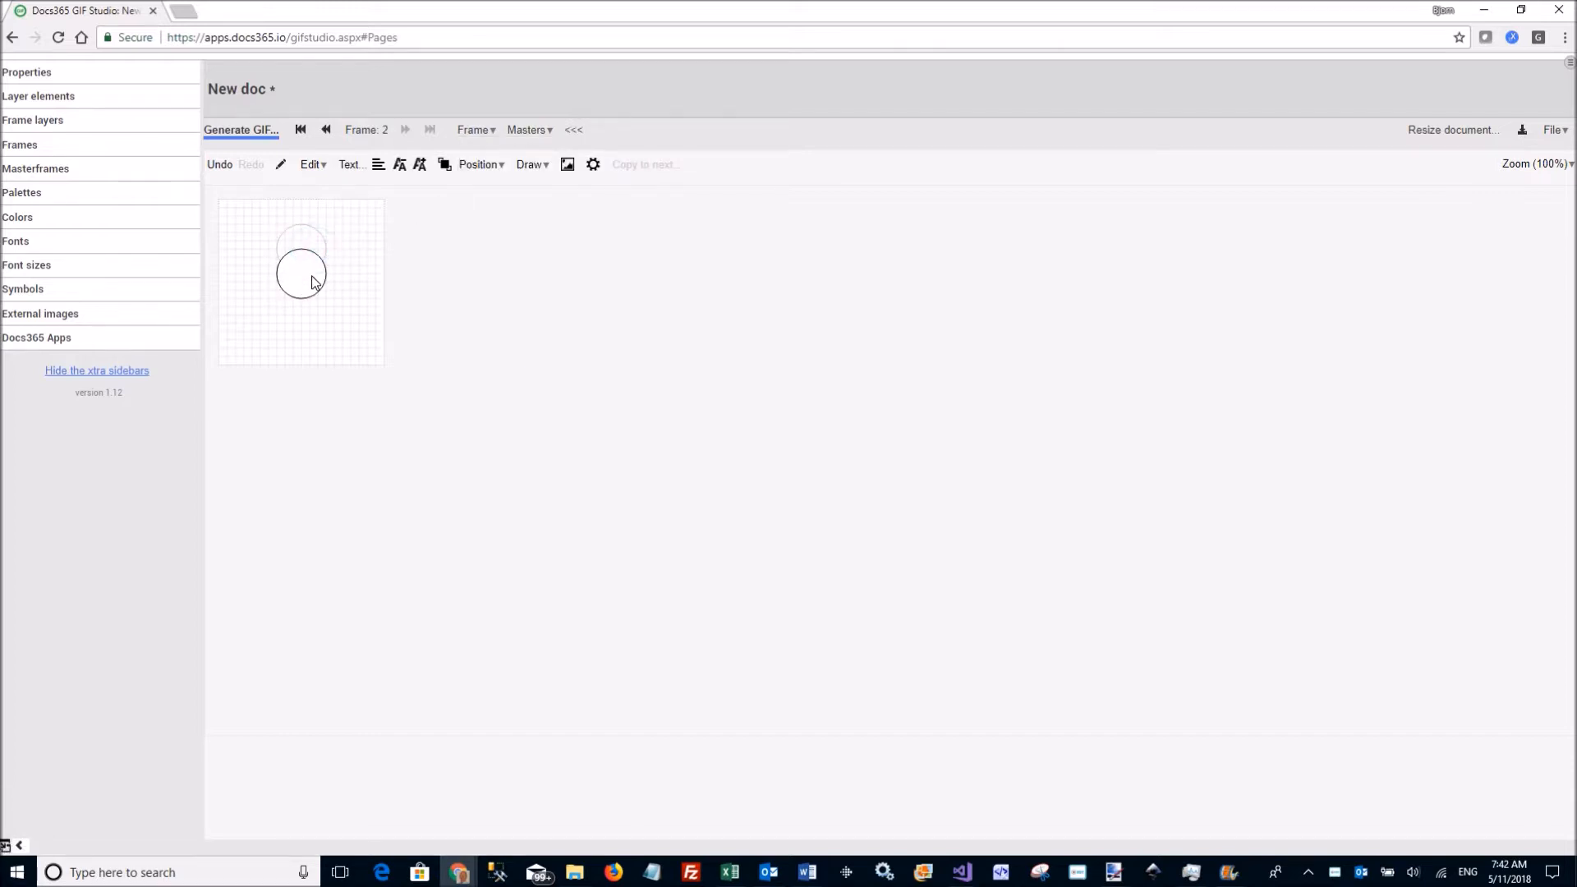
Step: Duplicate frame 2 and move the circle in the copy straight down by about two-thirds of its diameter
click(473, 130)
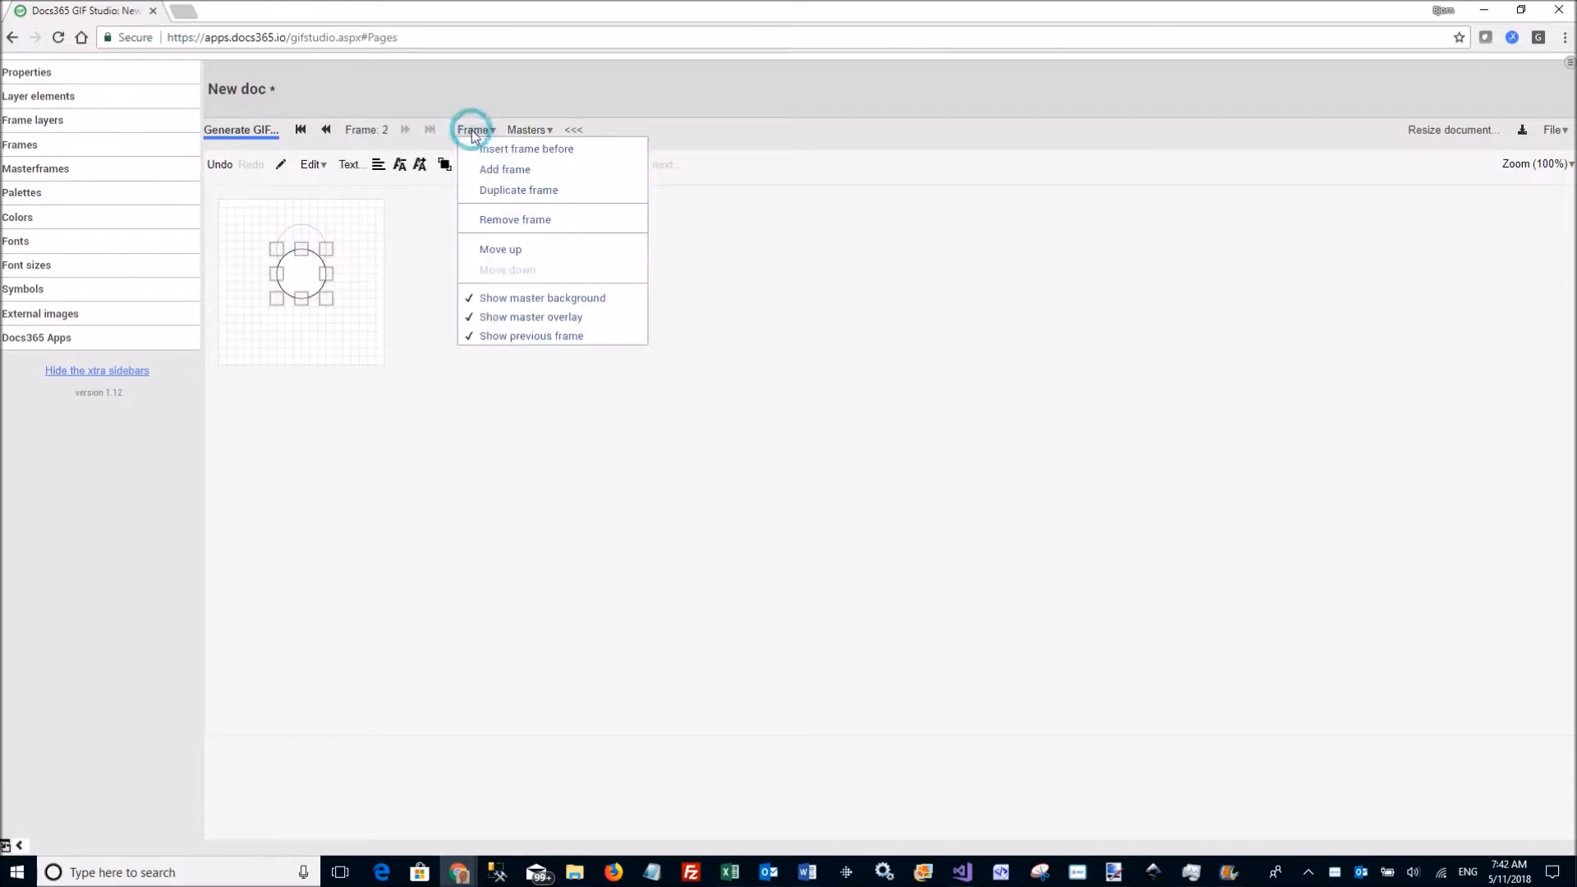
click(510, 190)
drag(310, 287, 312, 319)
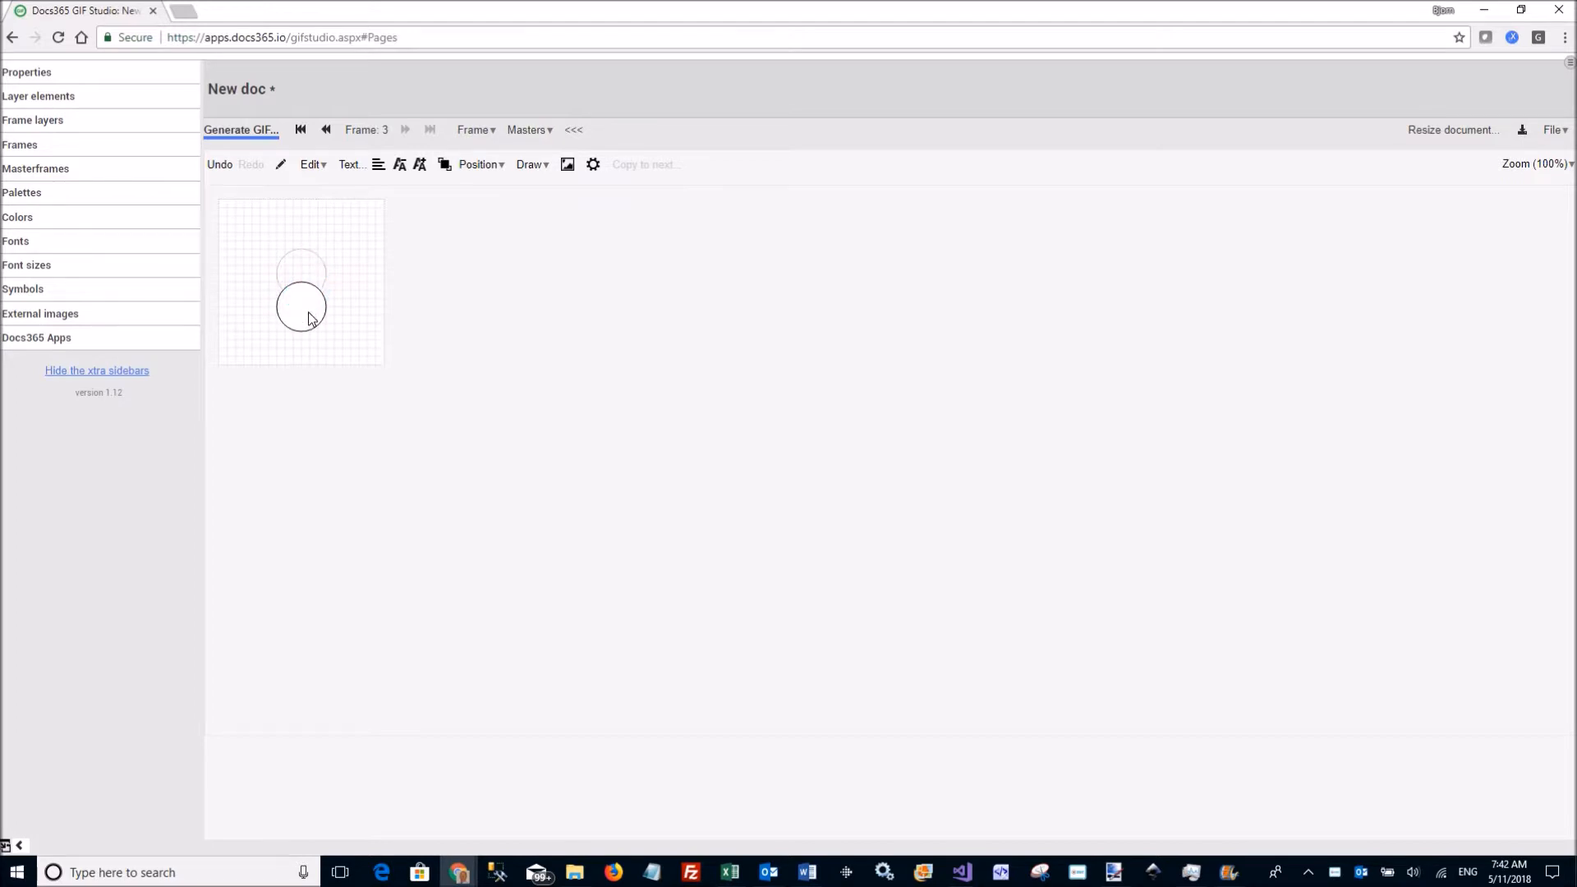
Step: Generate the three-frame circle GIF at 200 by 200 with a 0.1 second frame duration, and close the result
click(248, 135)
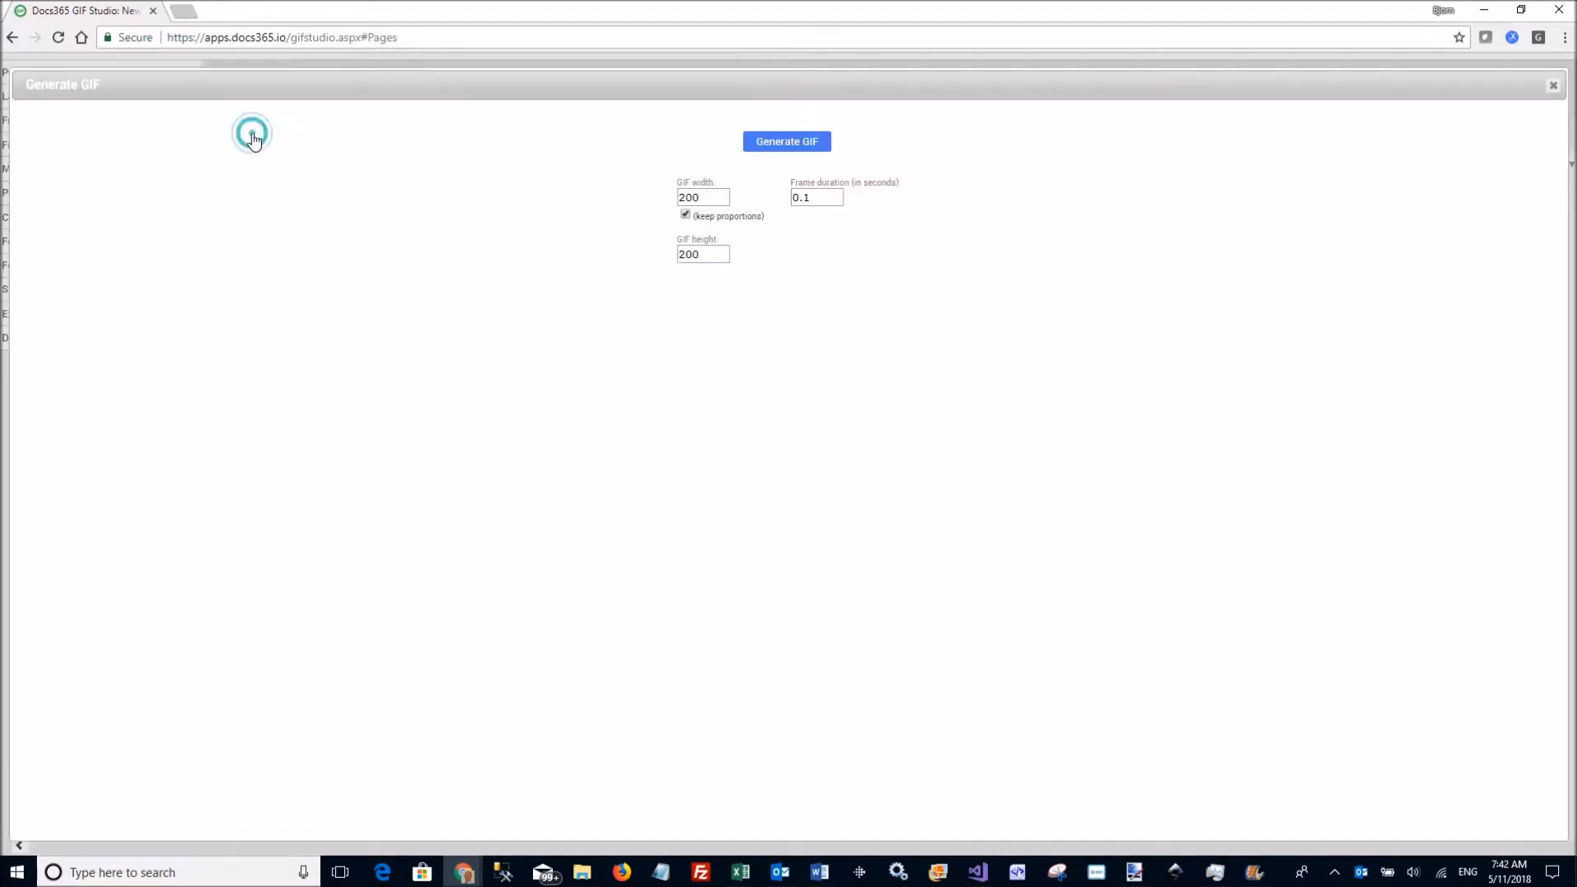
click(769, 142)
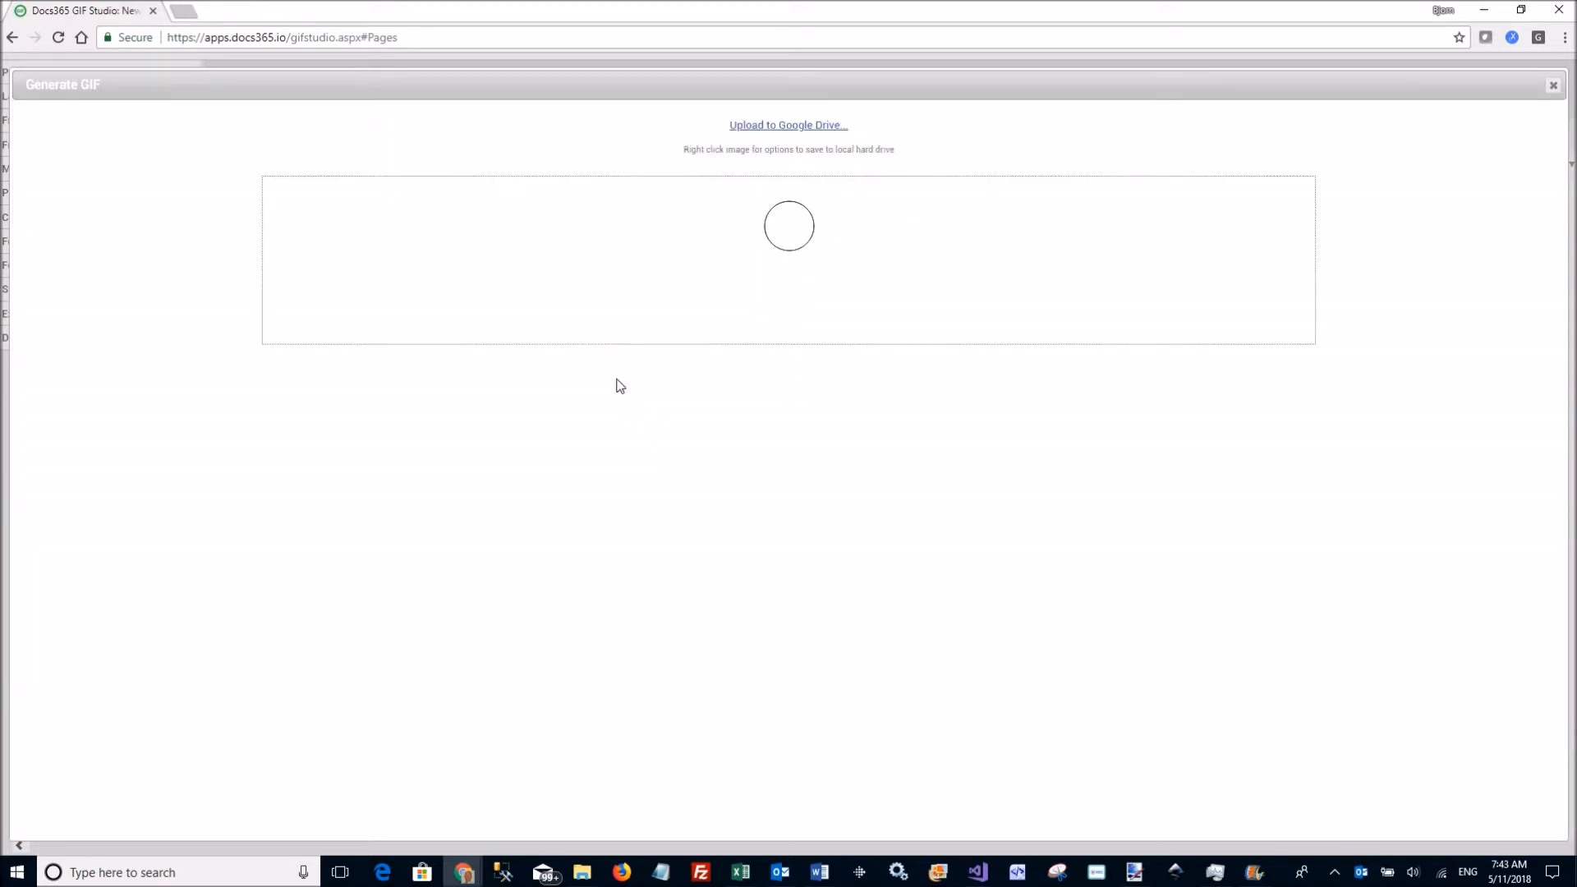
click(1552, 87)
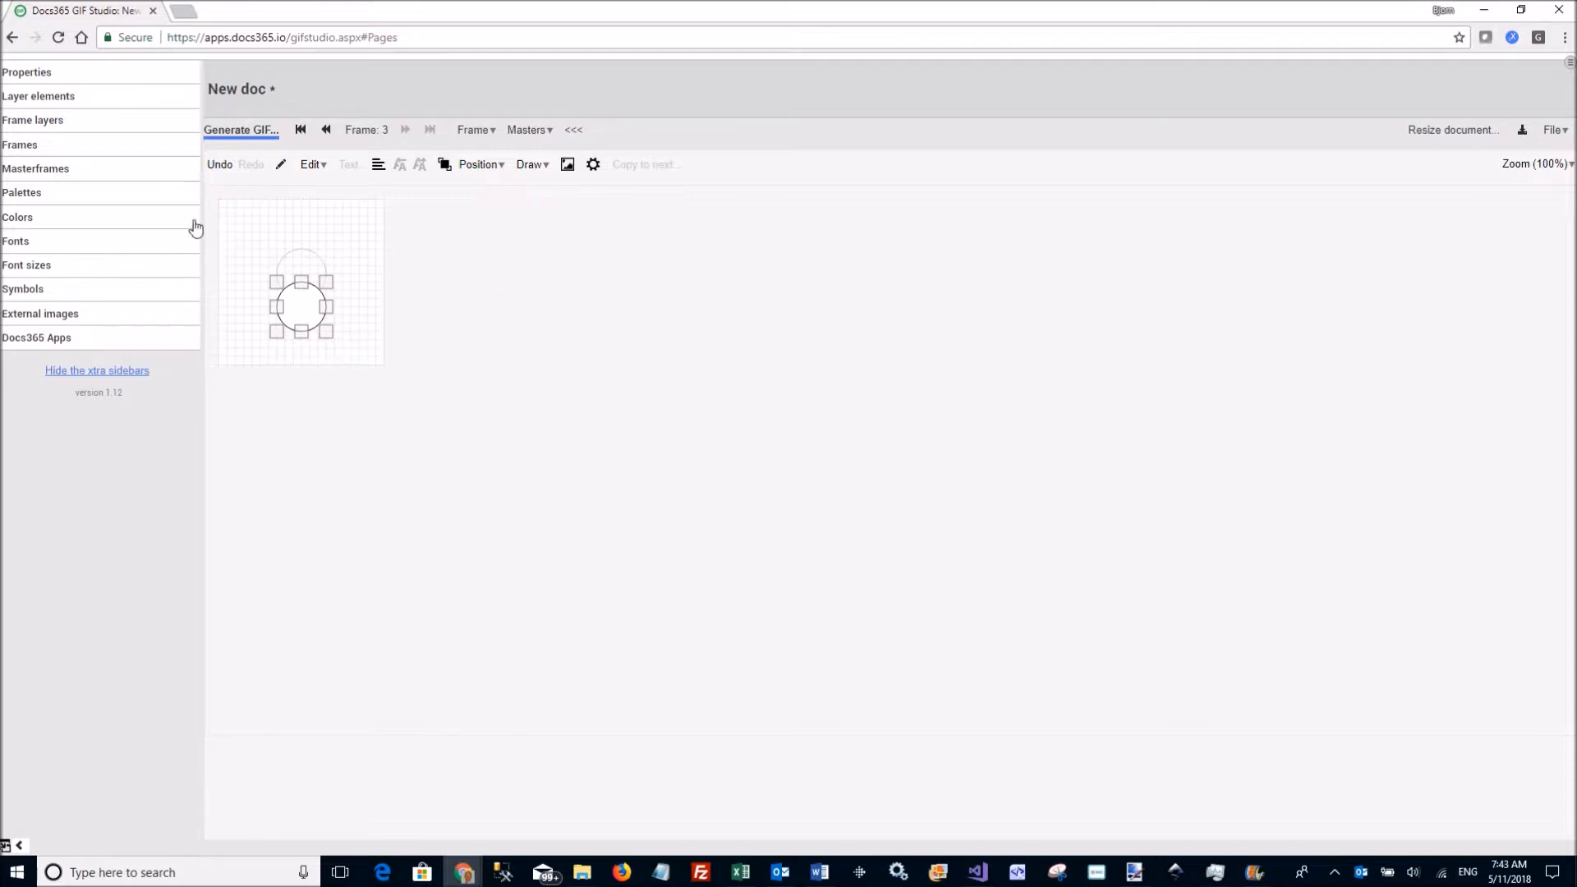
Step: Open the master background for editing and draw a large circle with the Ellipse tool covering most of the canvas
click(60, 170)
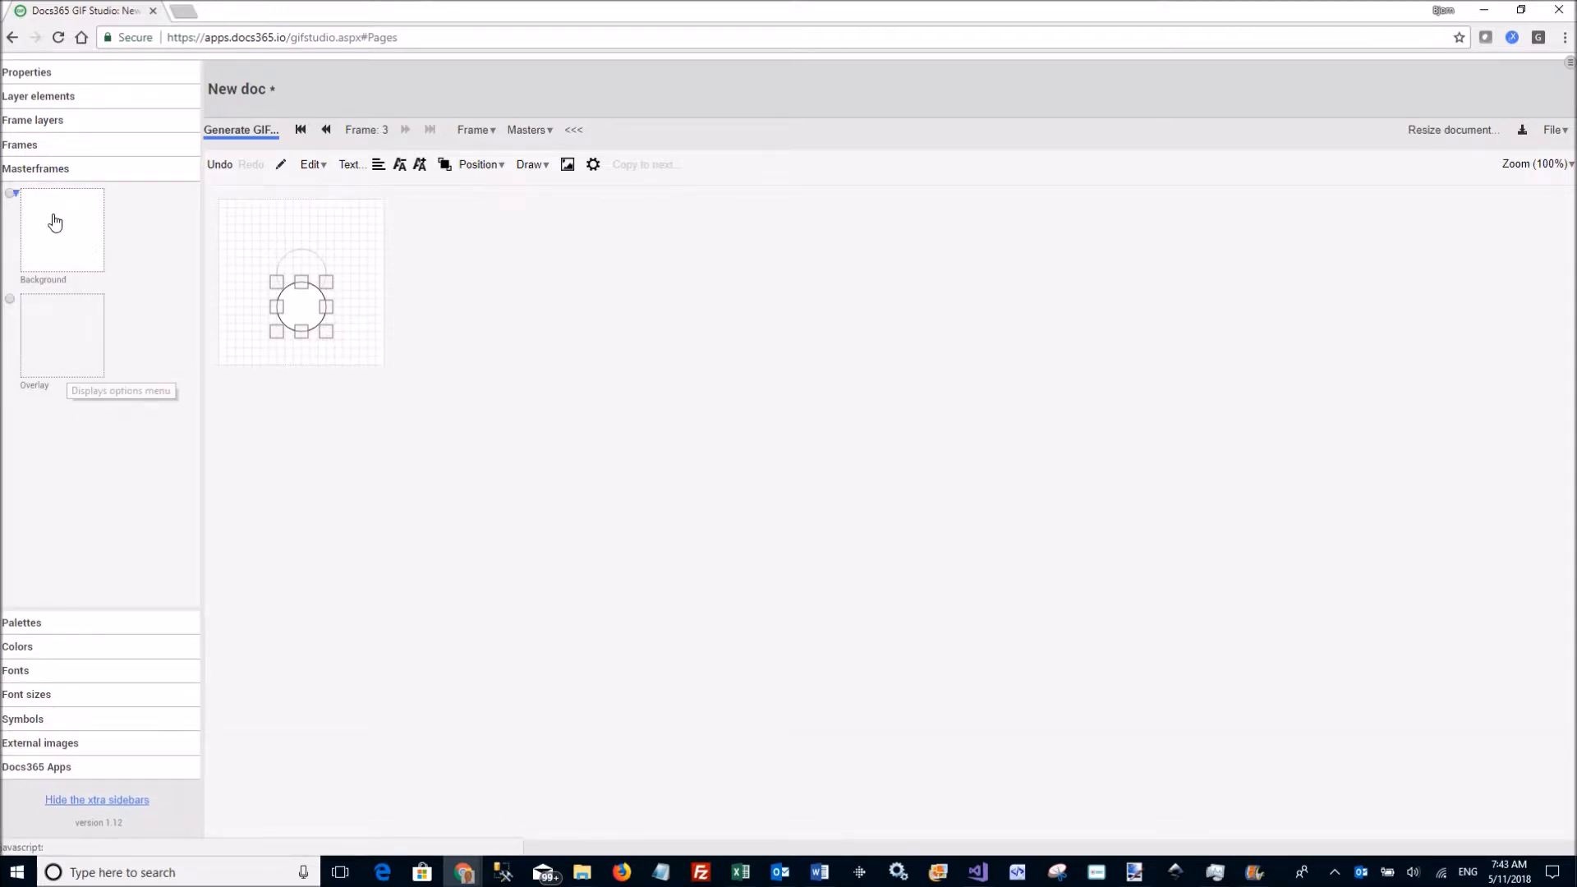
click(52, 169)
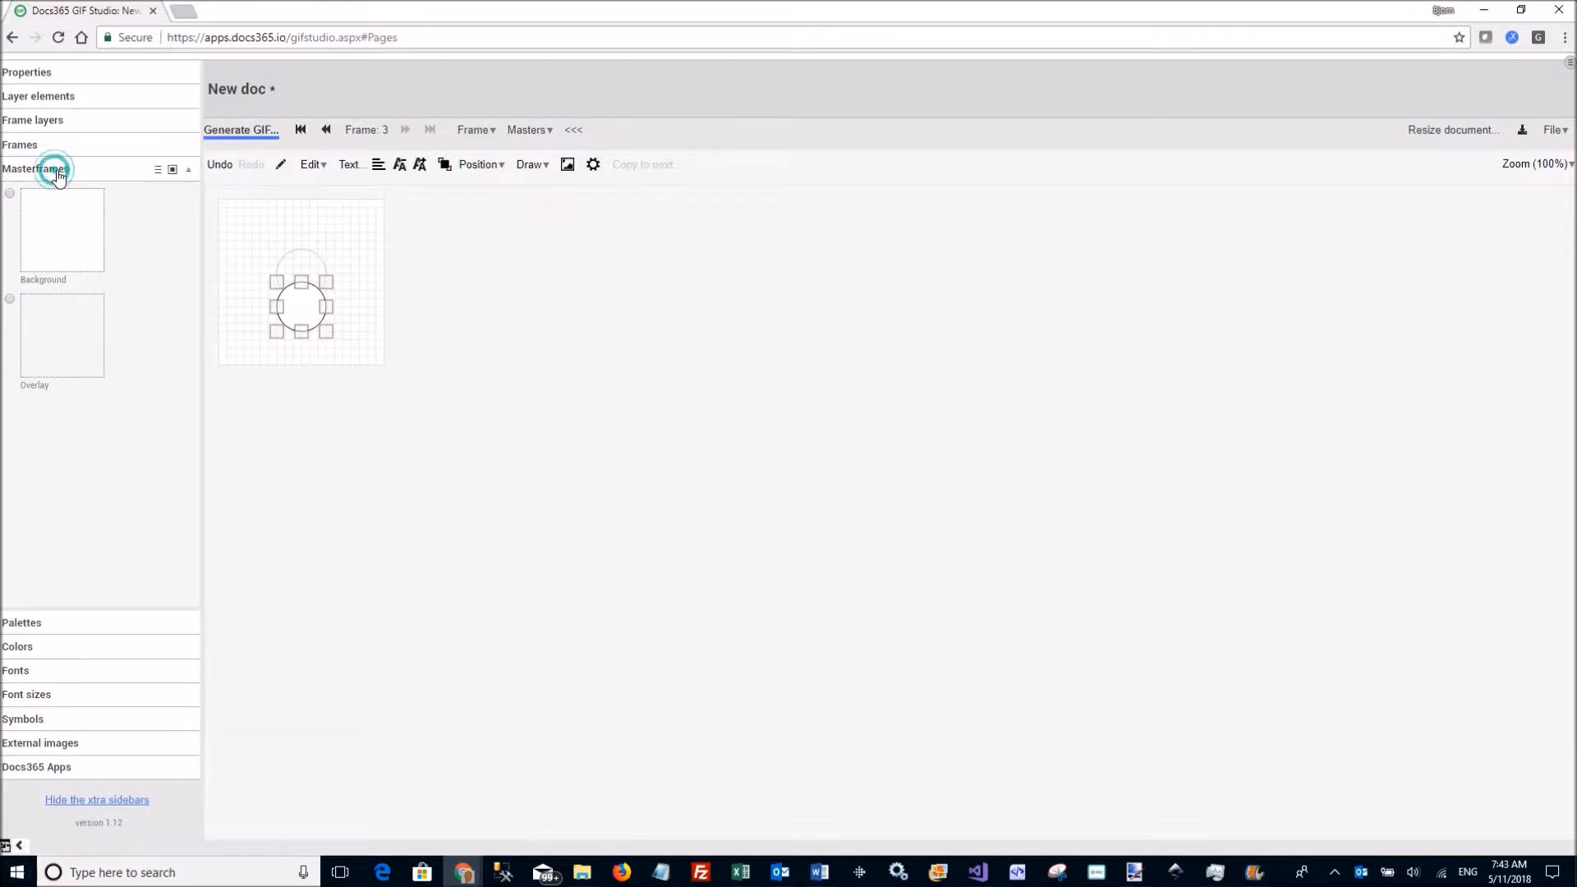
click(530, 131)
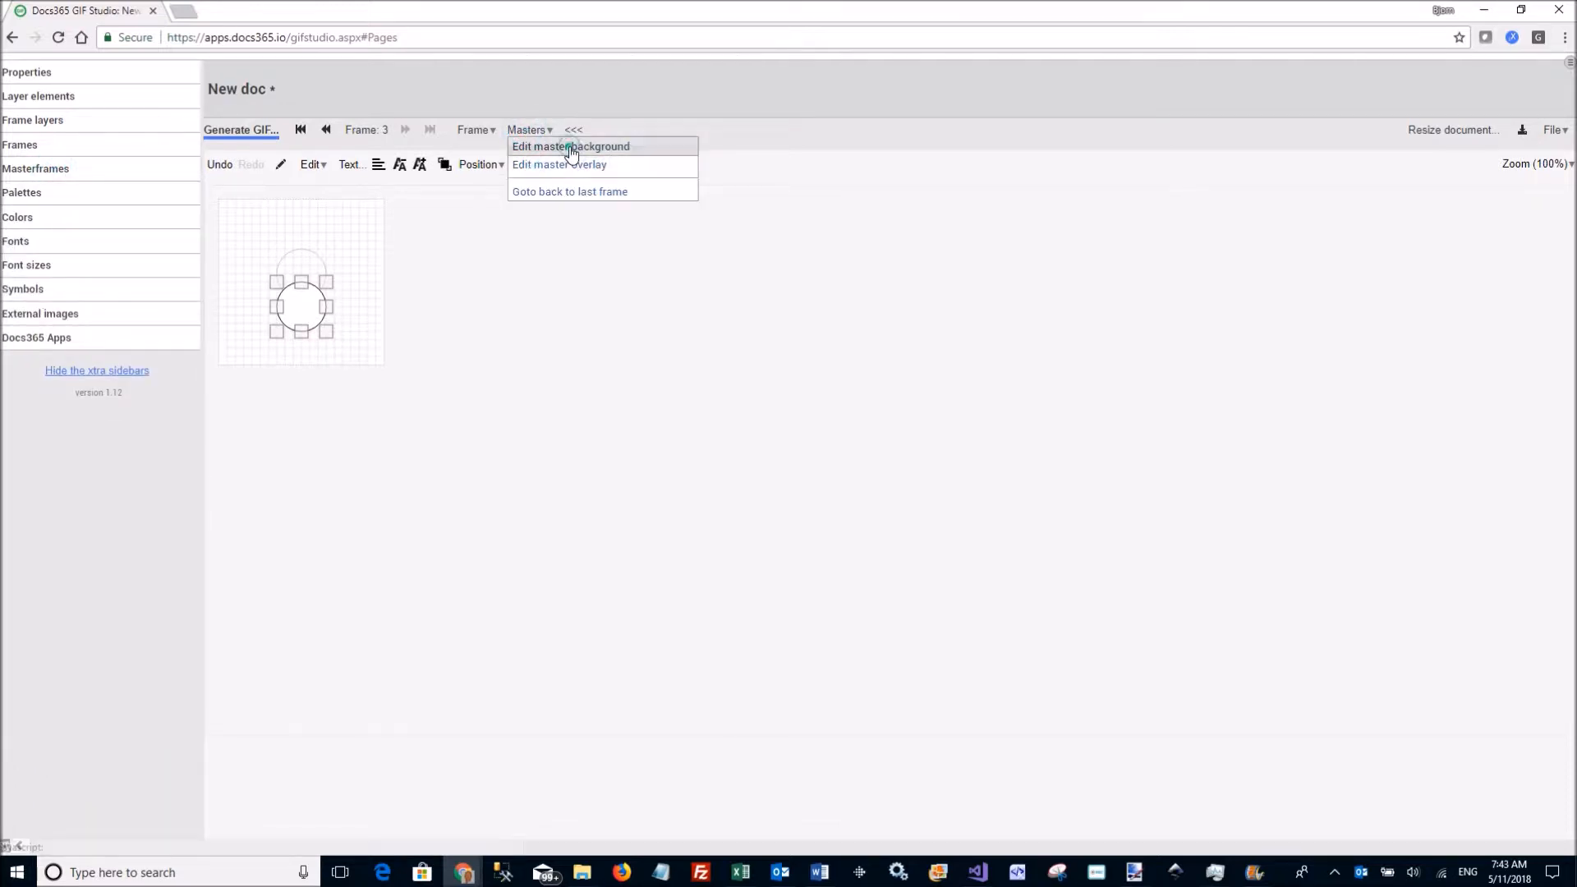
click(565, 147)
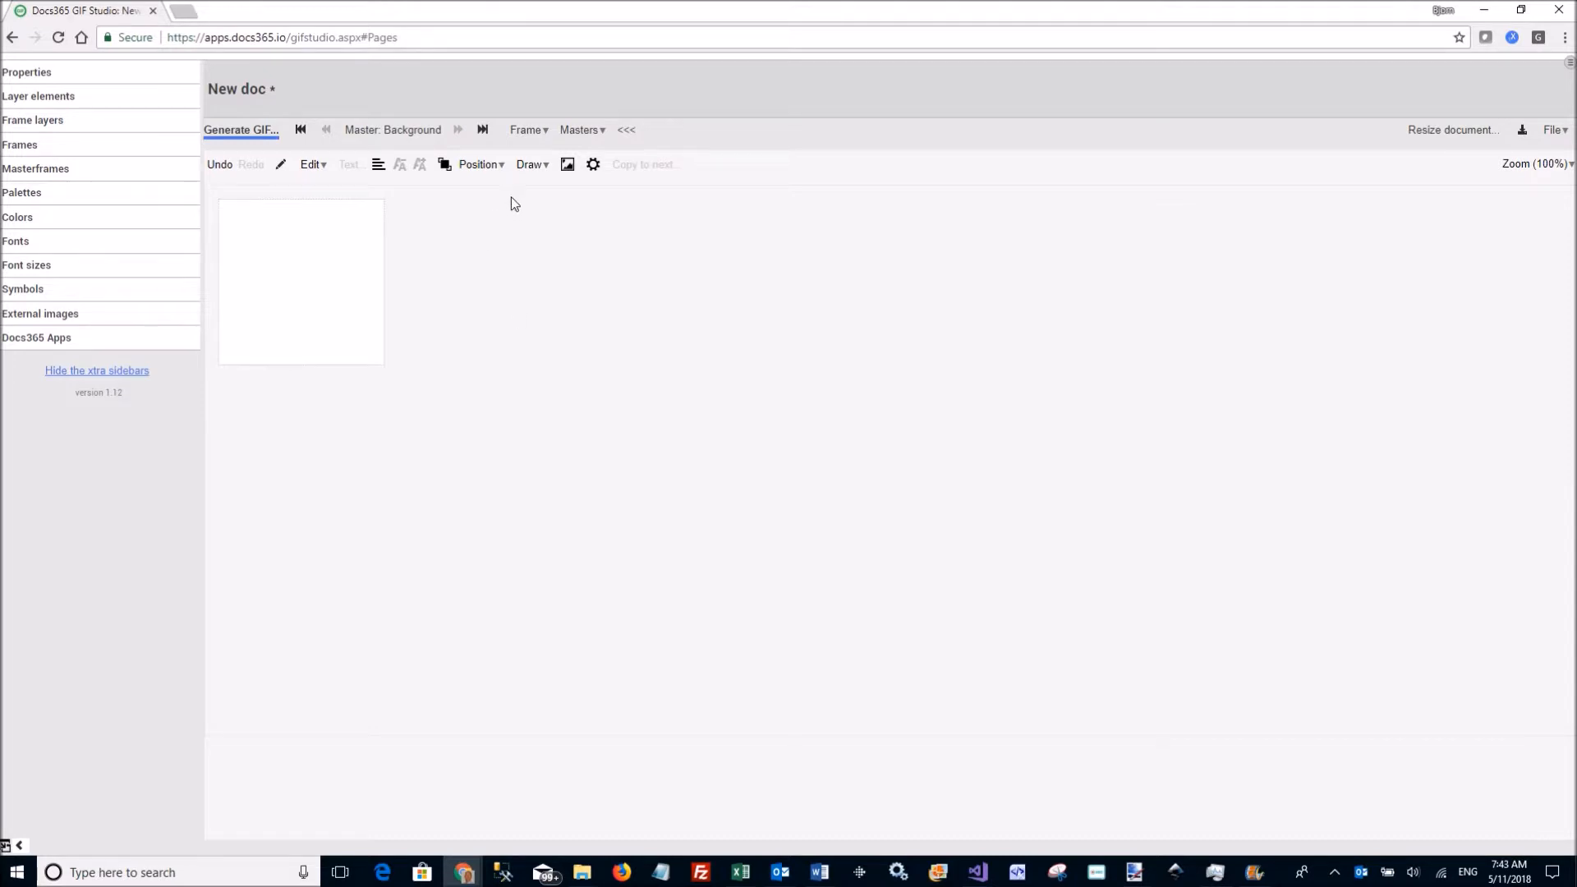
click(531, 165)
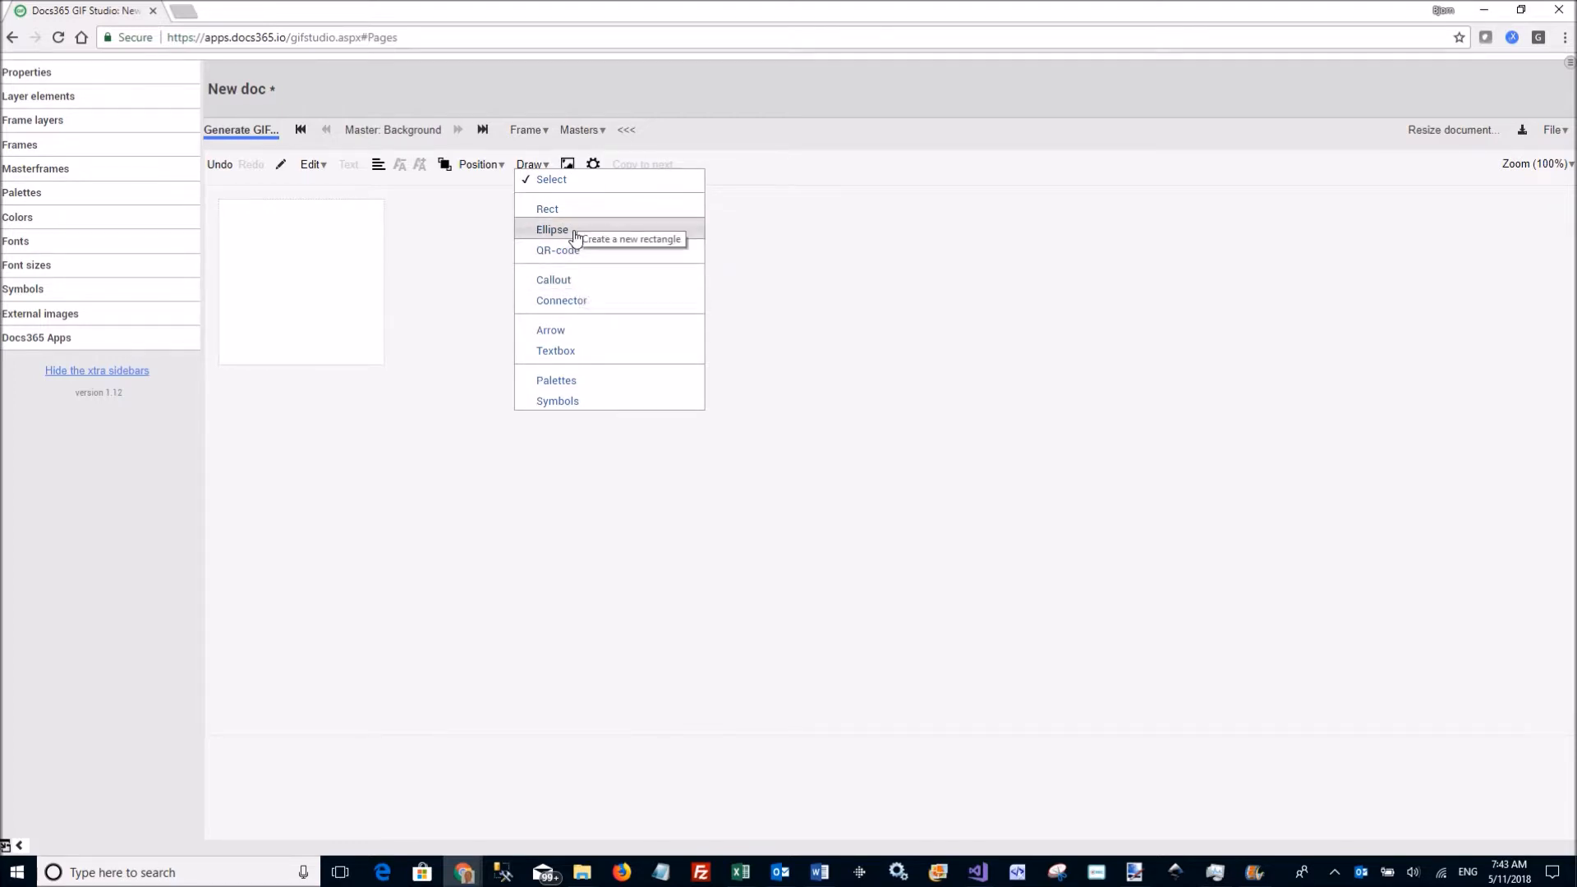
click(575, 233)
drag(270, 268, 367, 349)
click(297, 272)
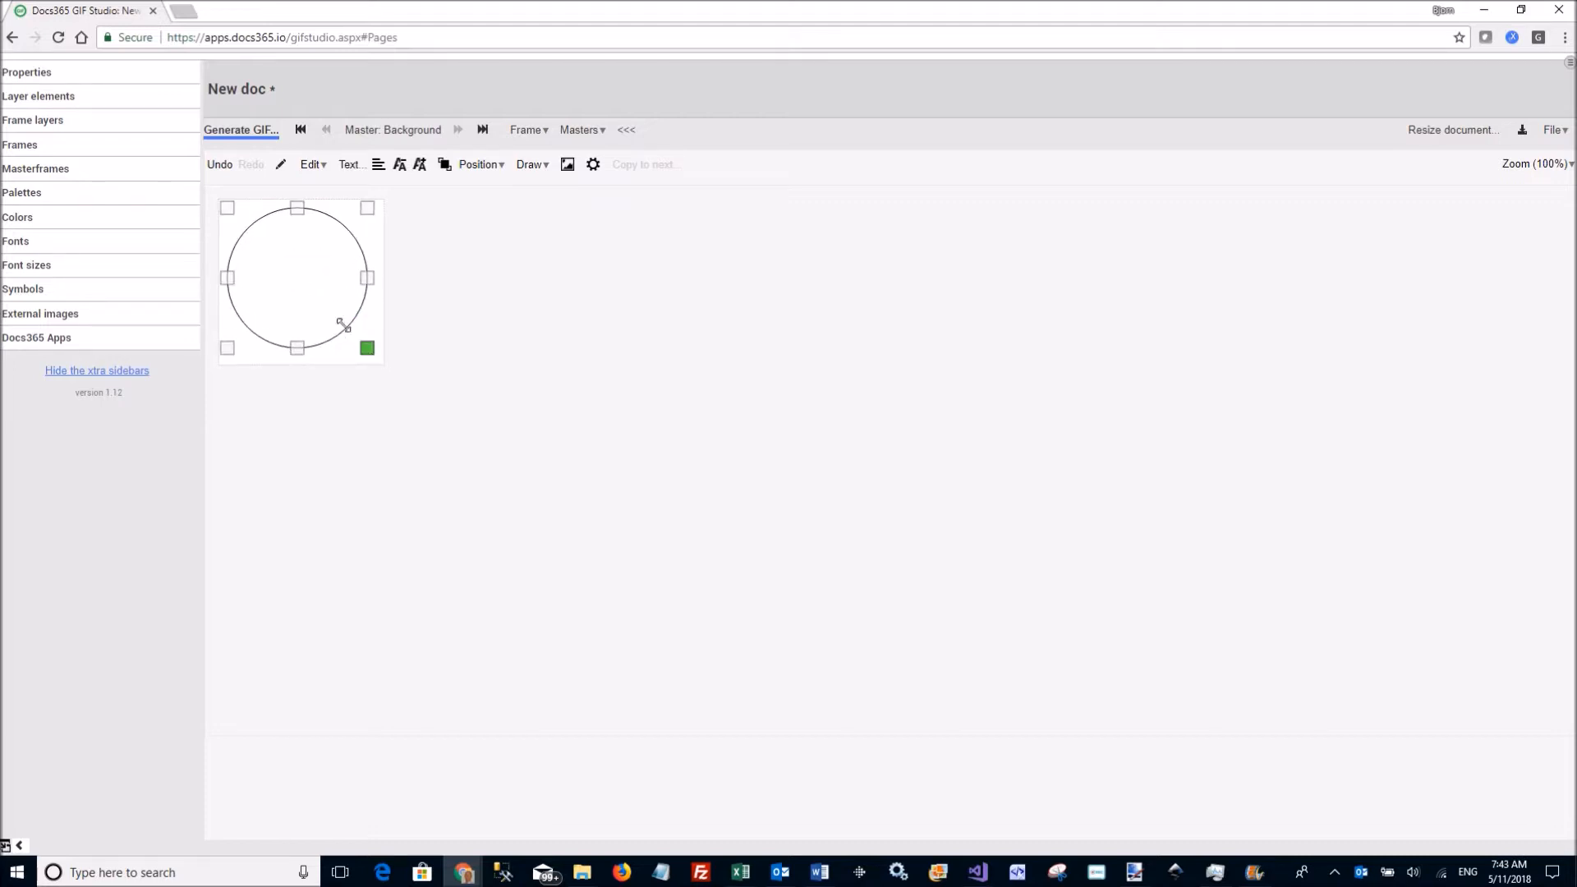
click(338, 320)
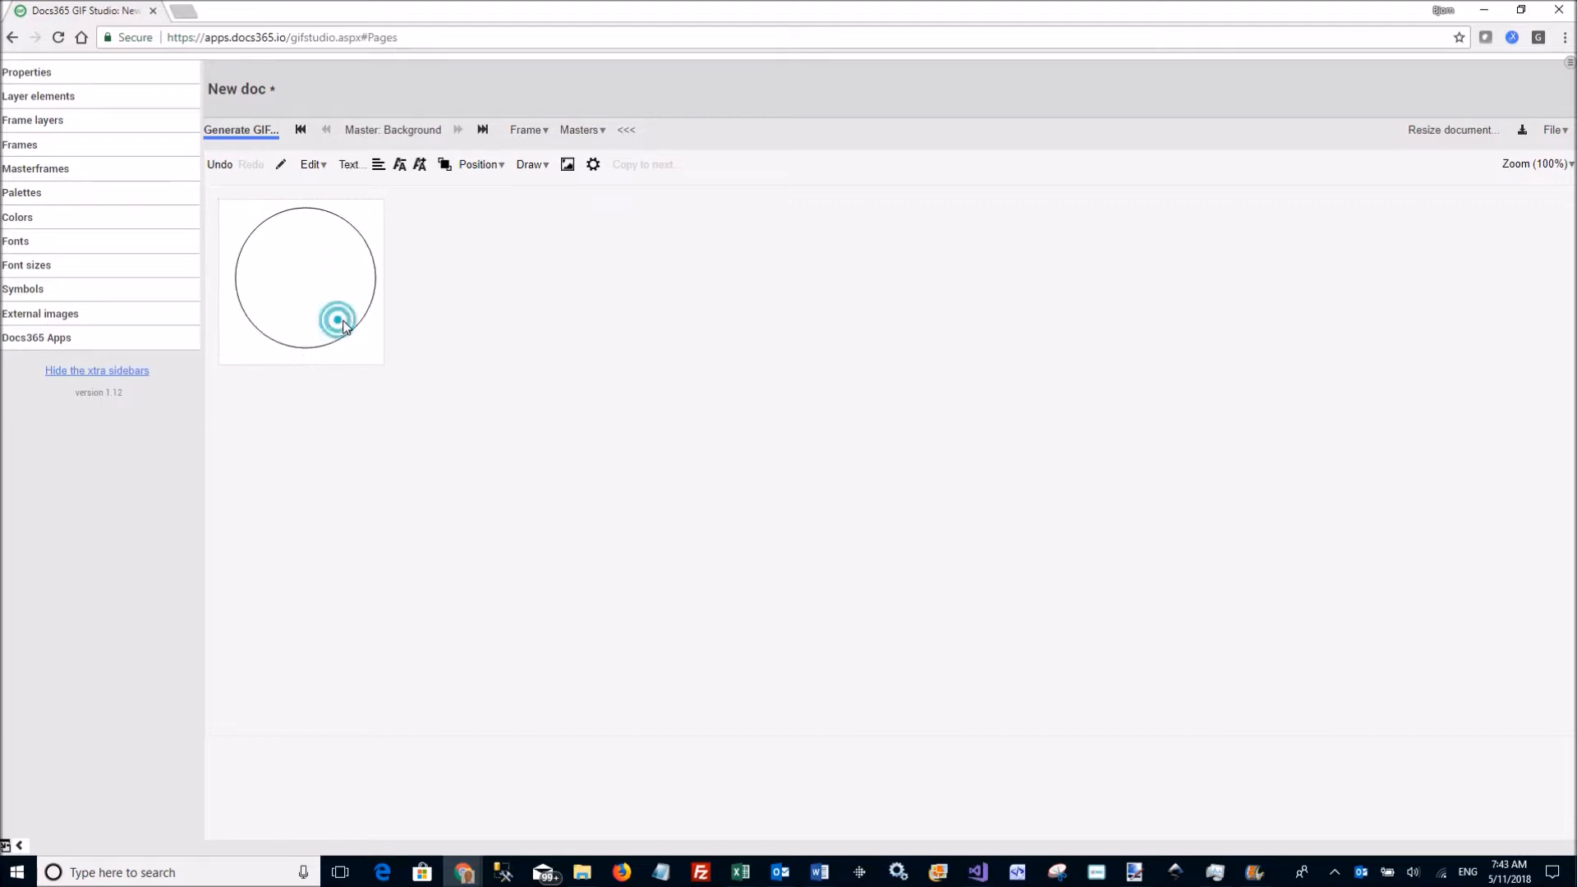
Step: Set the background color of the large master background circle to Aero from the Wikipedia color list
click(19, 223)
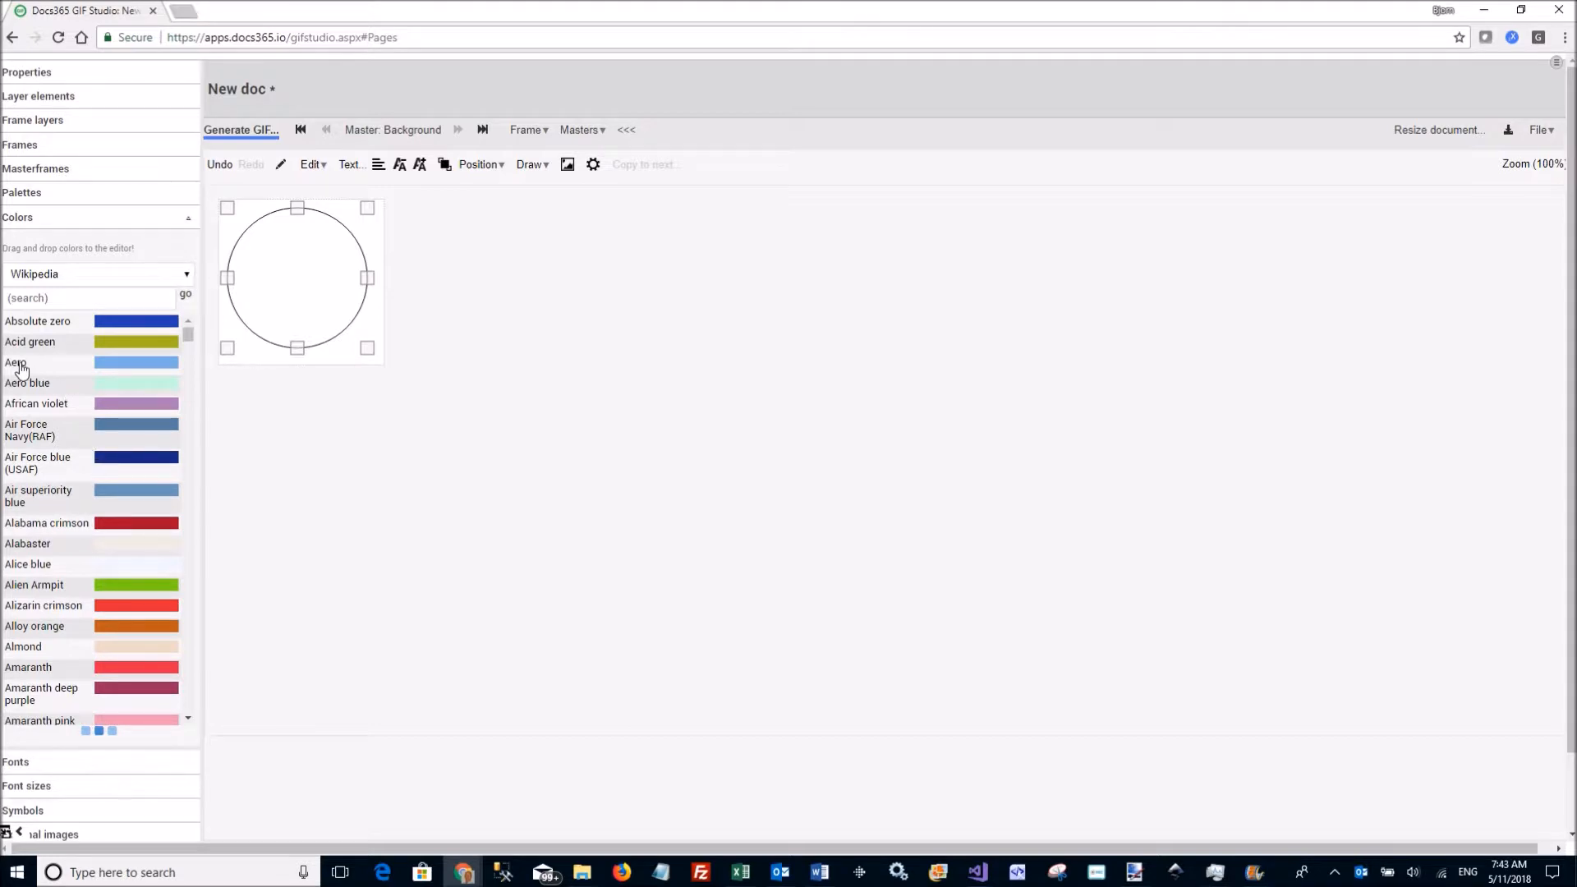
click(20, 367)
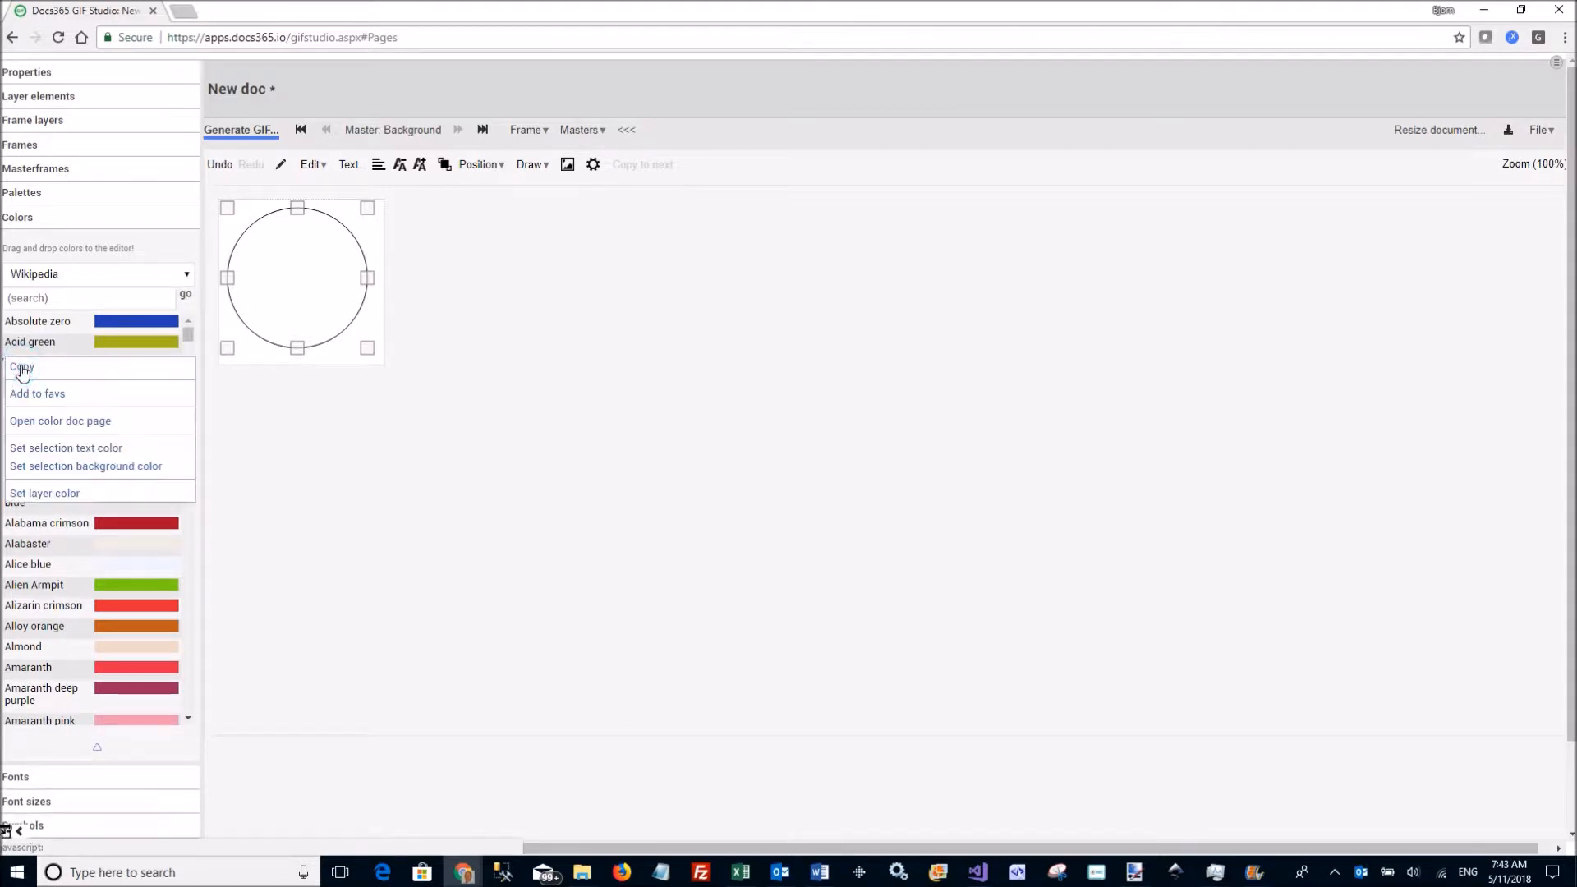
click(72, 467)
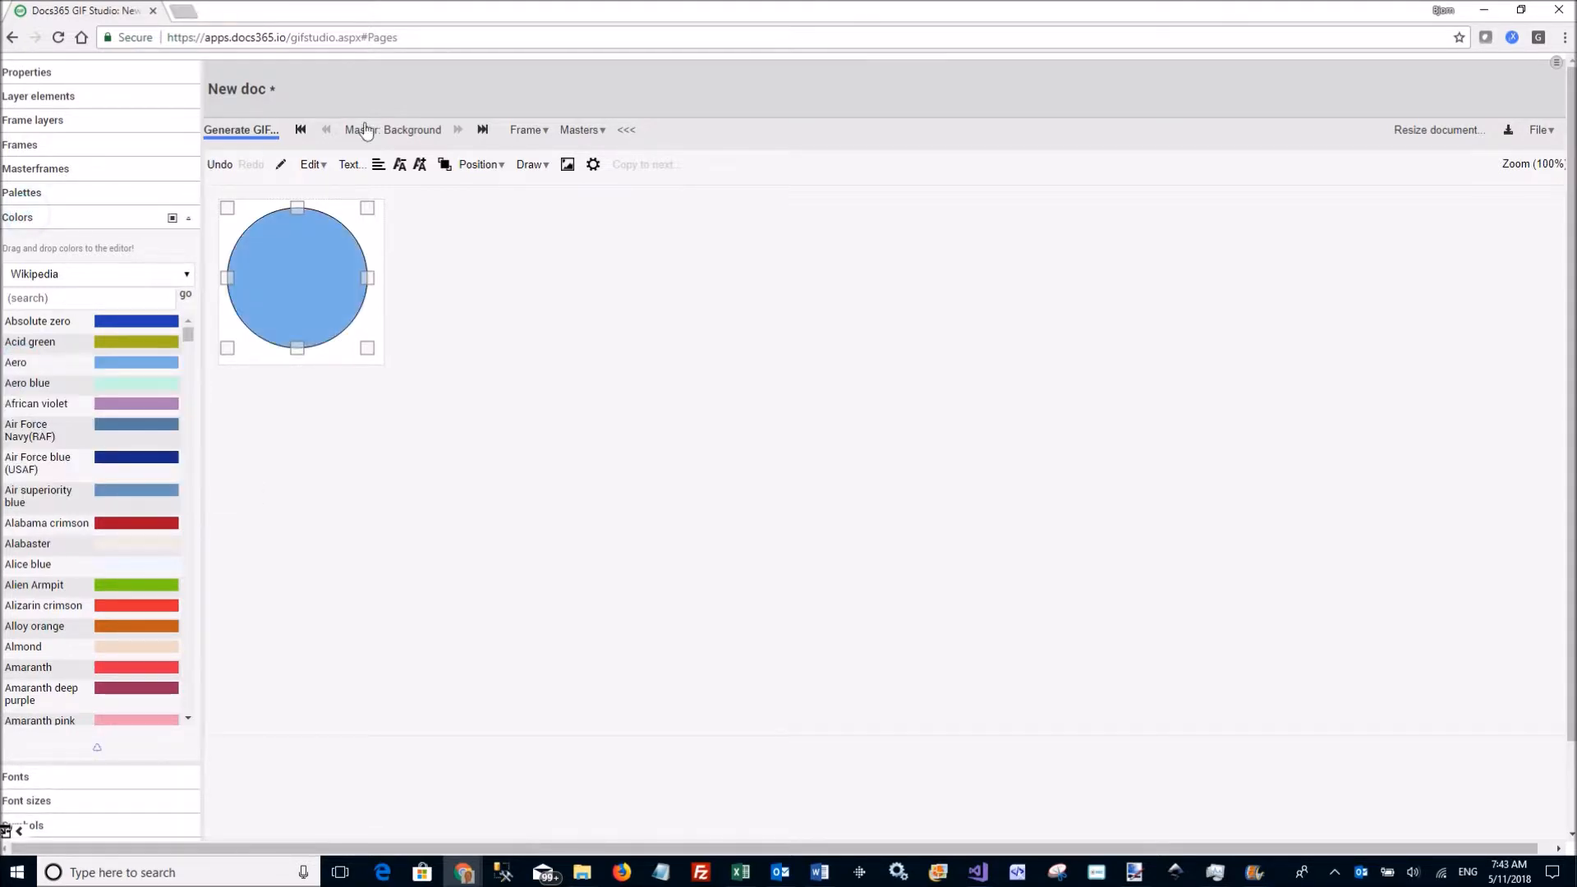
Step: Generate the GIF with the blue master background at the default size and duration, and close the result
click(234, 130)
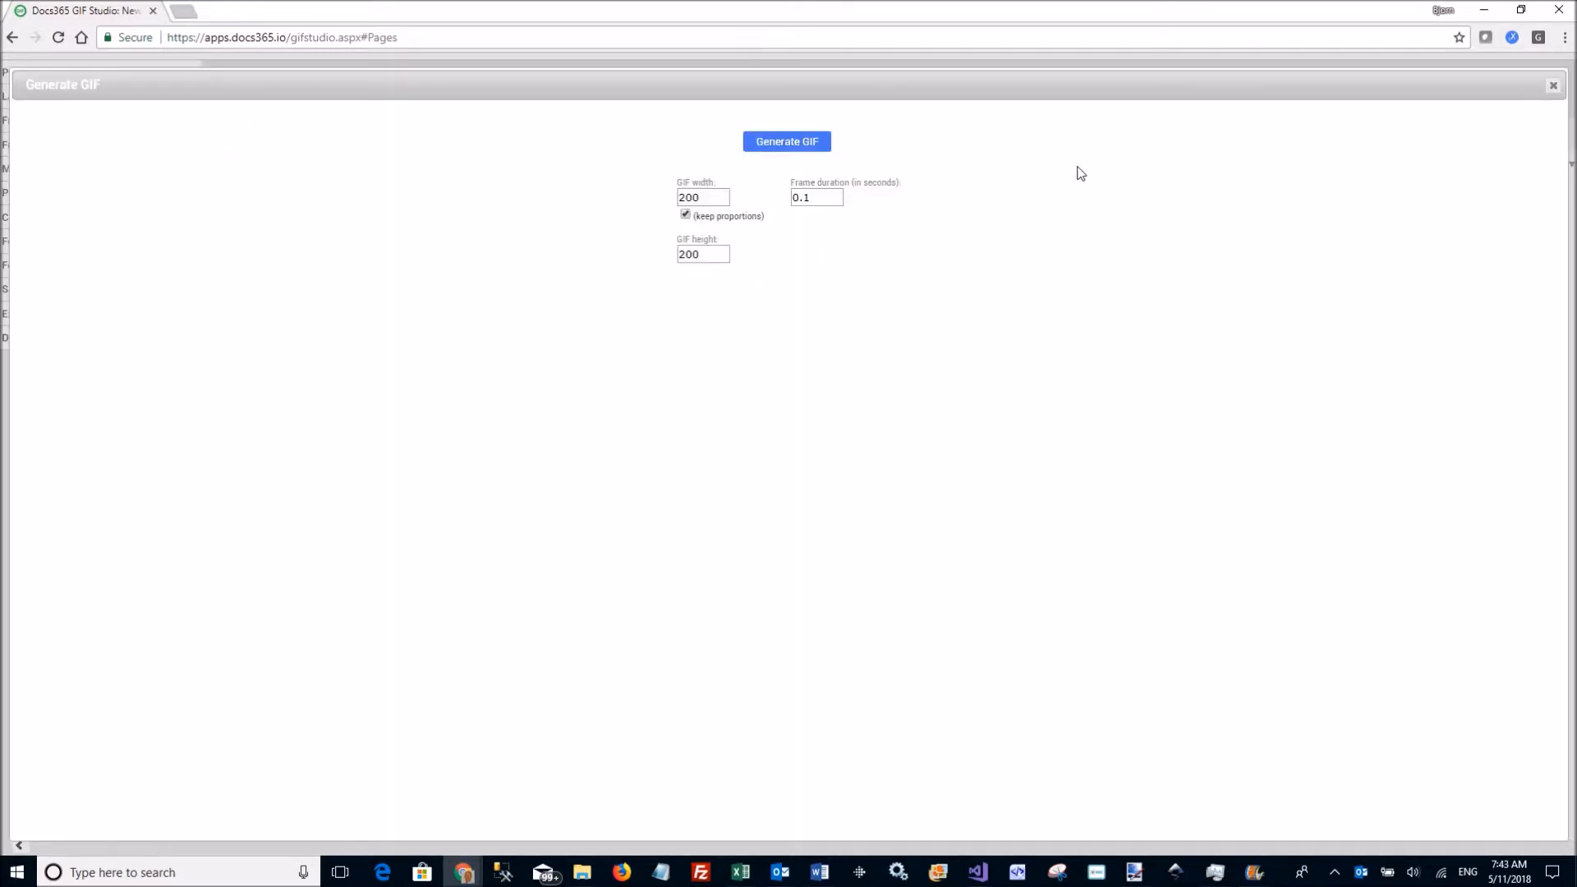
click(801, 143)
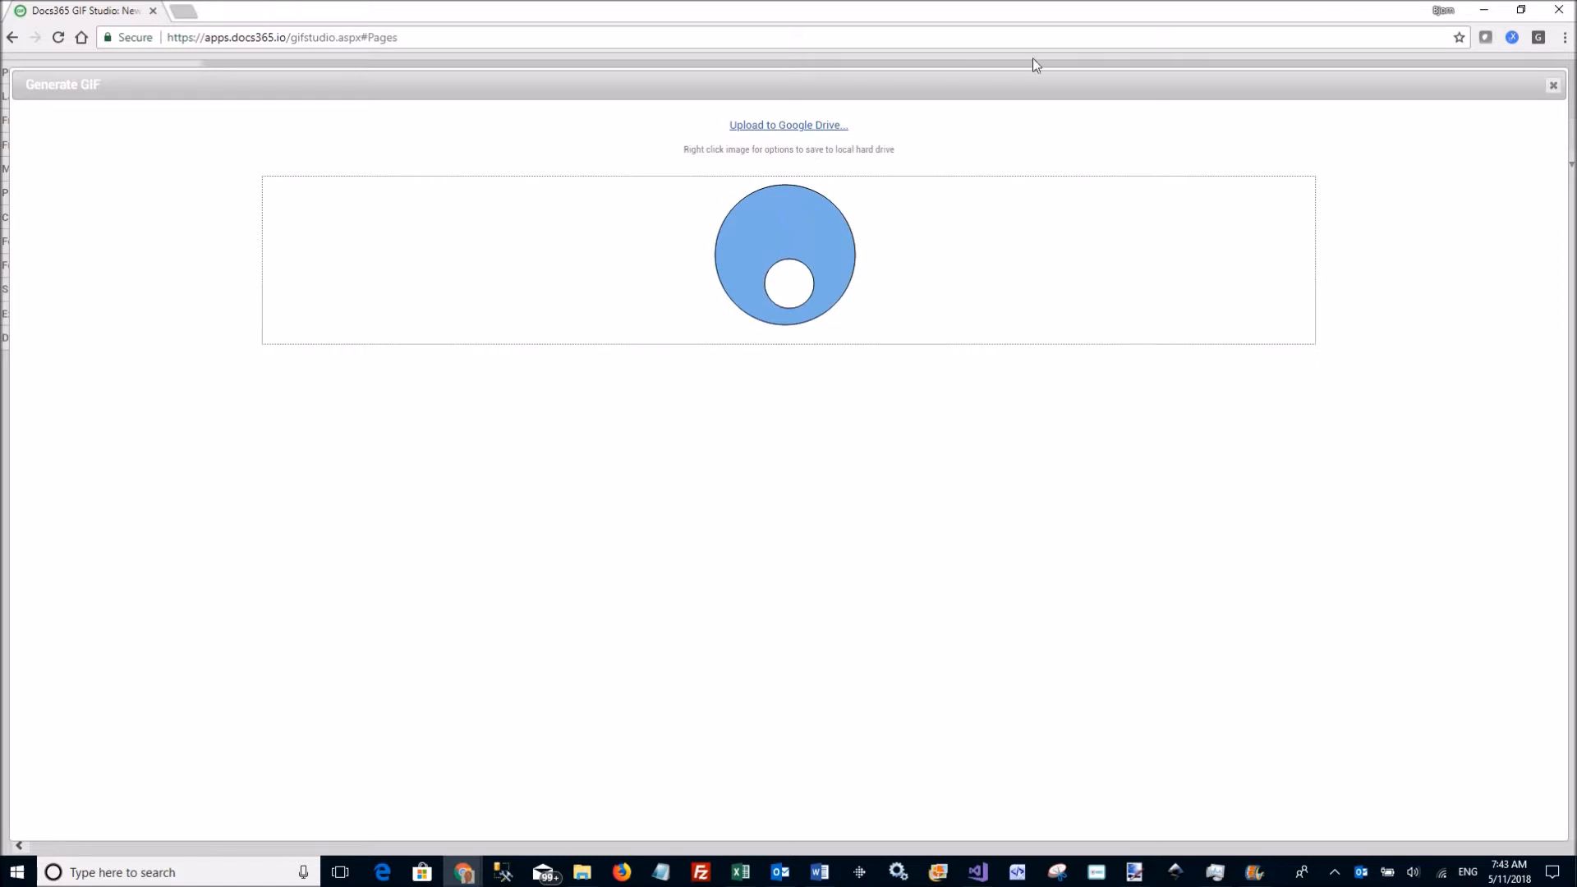
click(1556, 85)
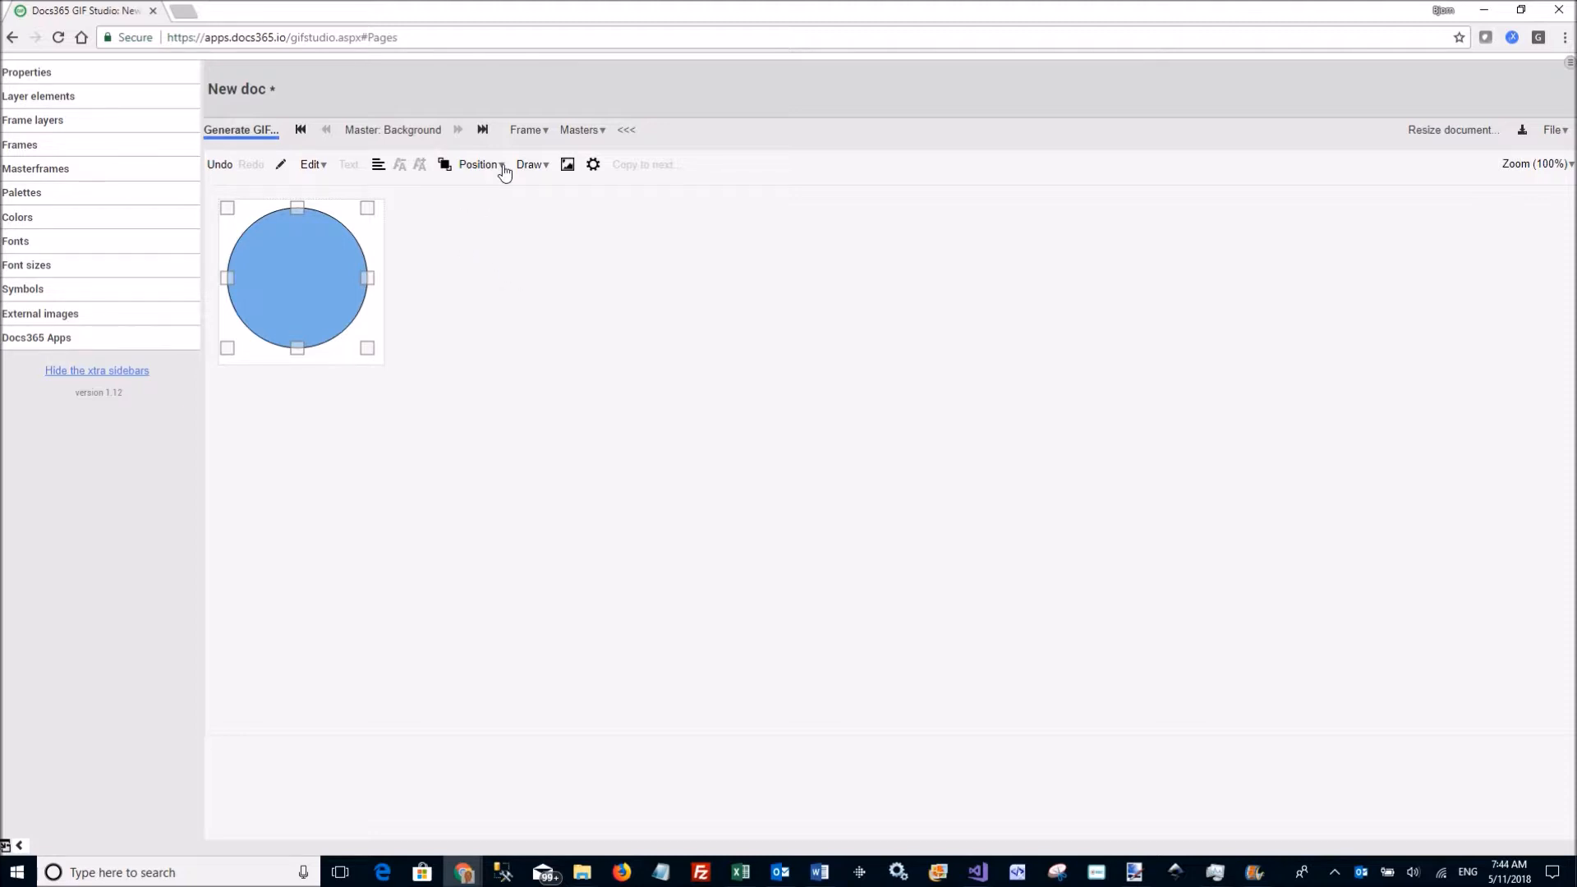
Step: Open the master overlay for editing and draw a wide rectangle across the lower part of the canvas
click(532, 144)
click(453, 222)
click(580, 129)
click(613, 165)
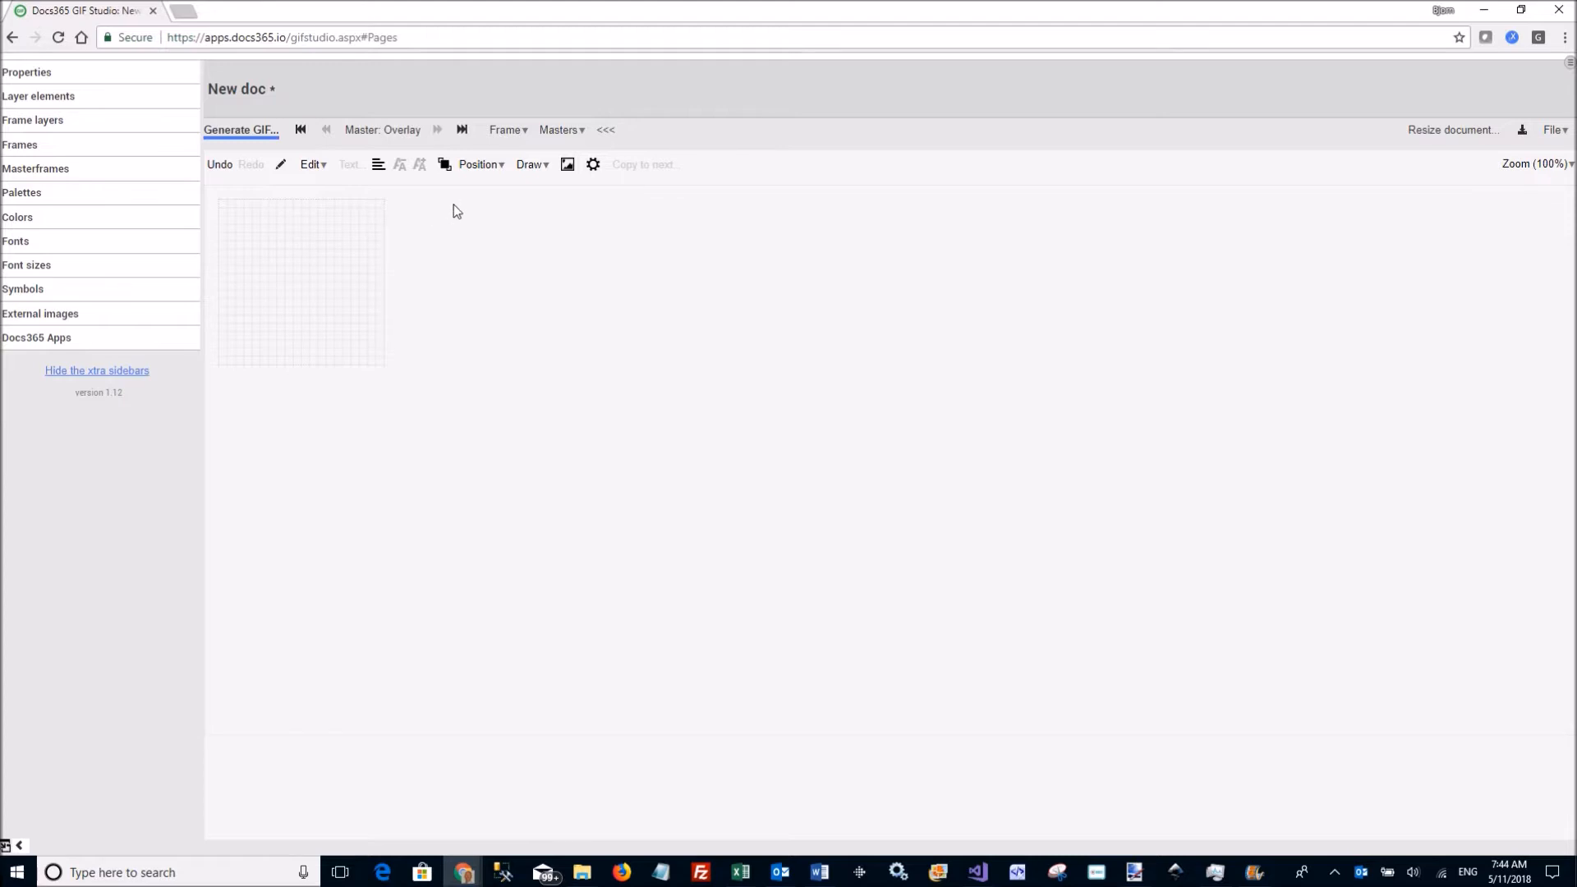
click(528, 165)
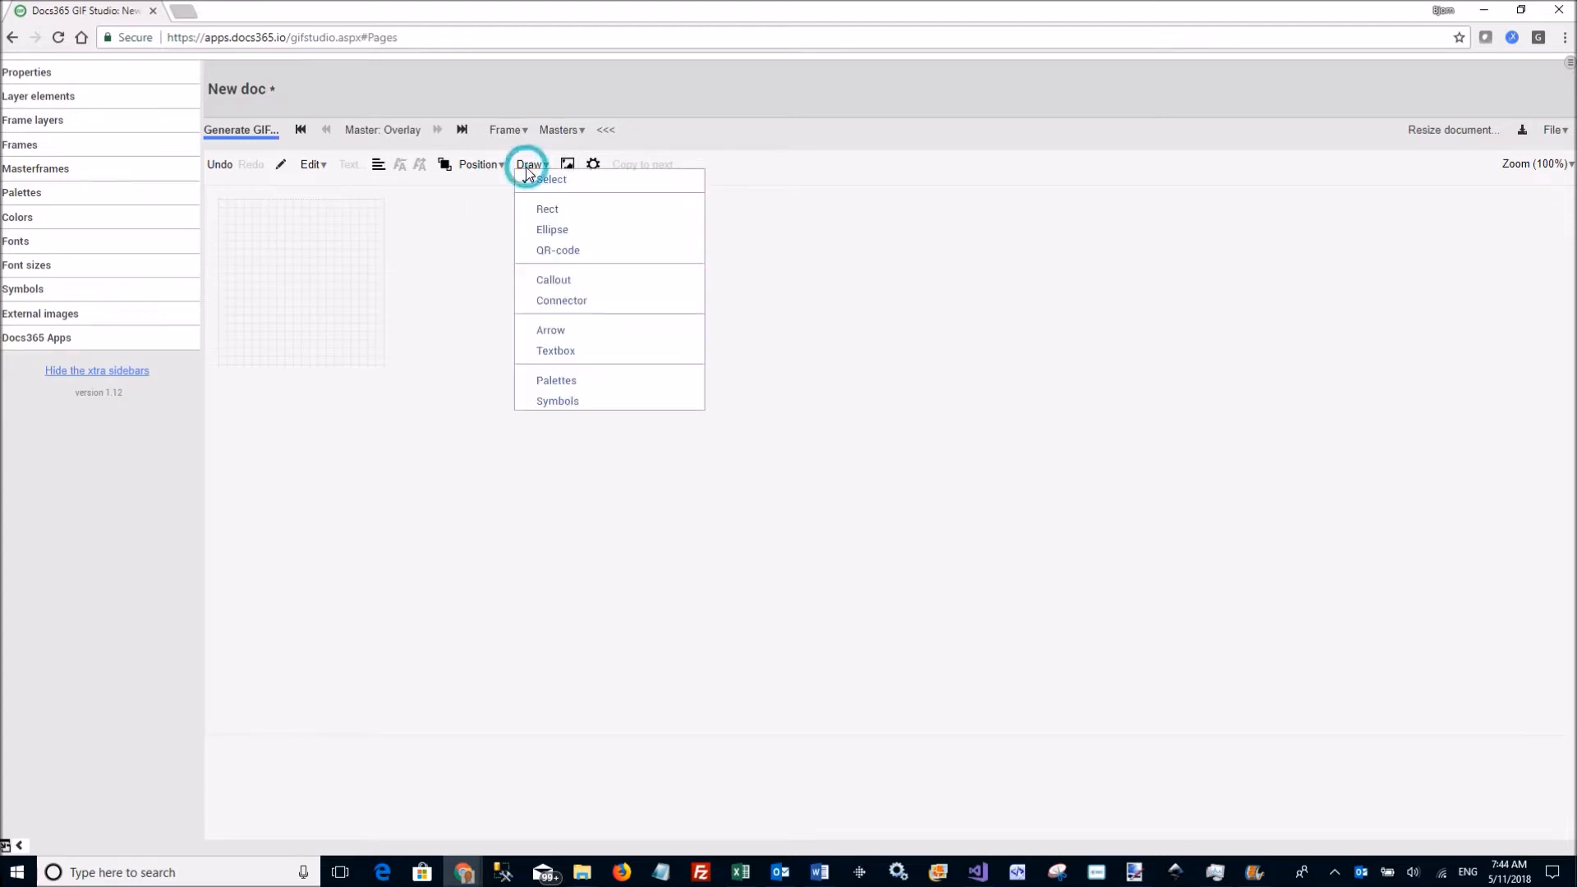
click(535, 207)
drag(274, 340, 375, 352)
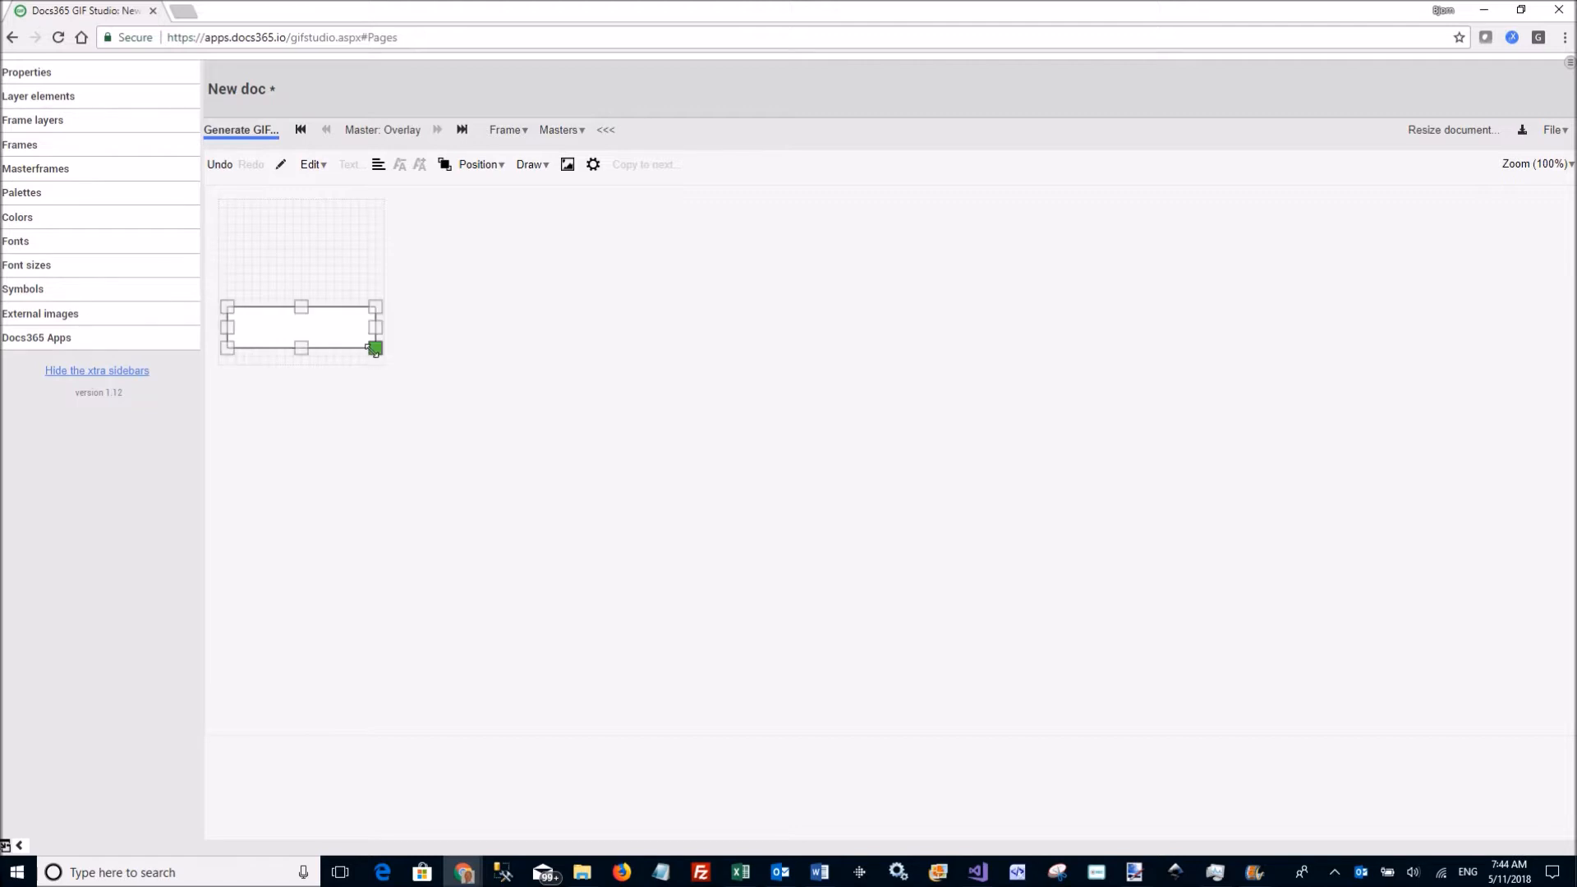
Step: Generate the GIF with both the master background and the overlay rectangle, keeping the default settings, and close the result
click(245, 130)
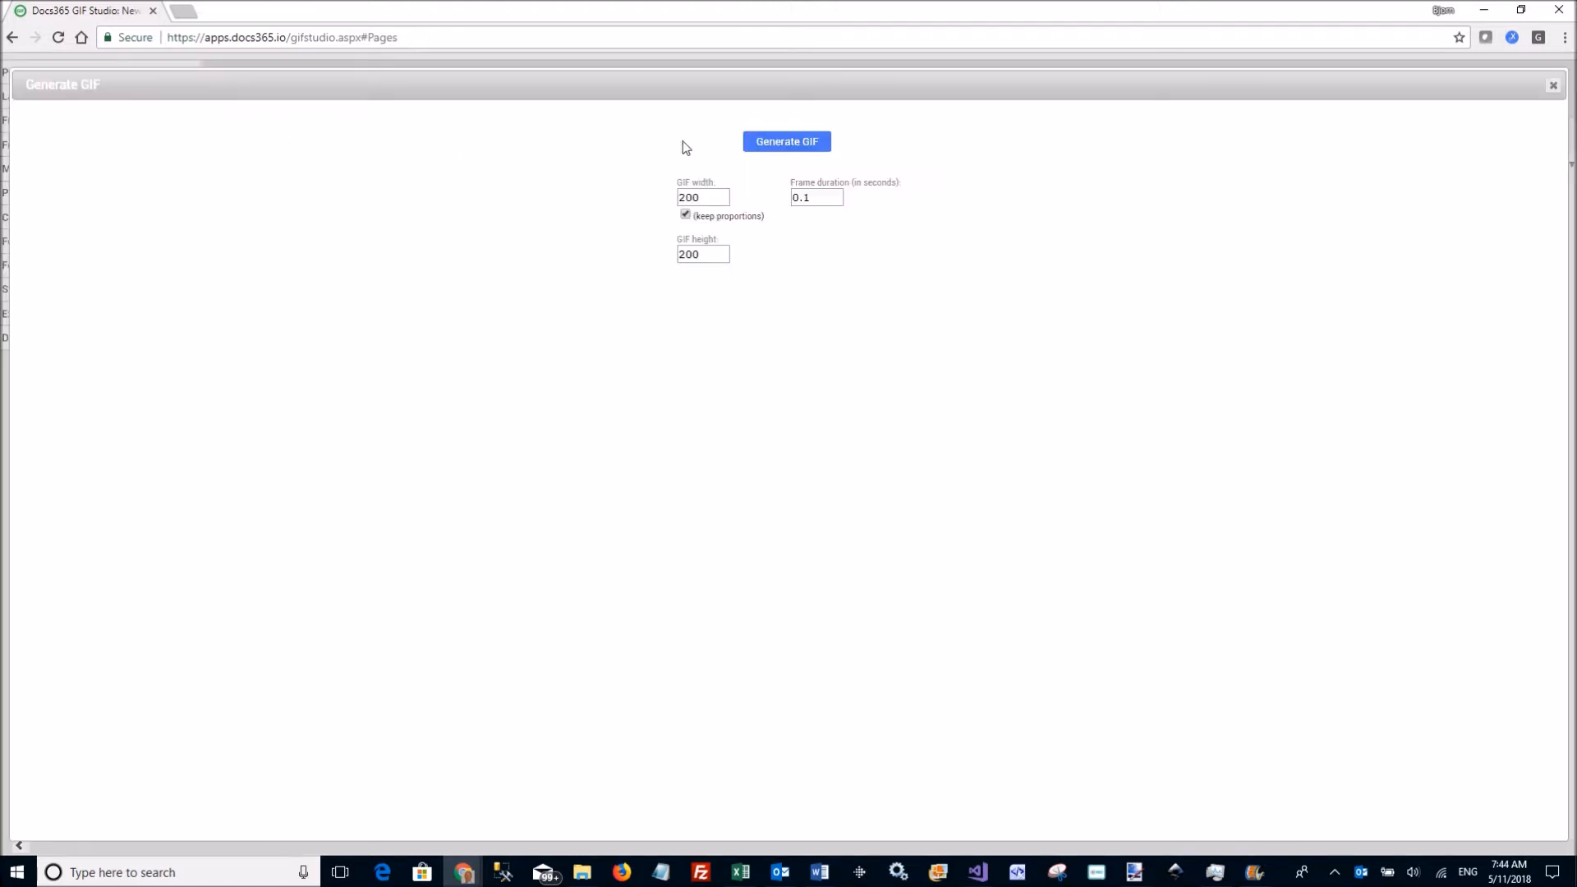
click(785, 143)
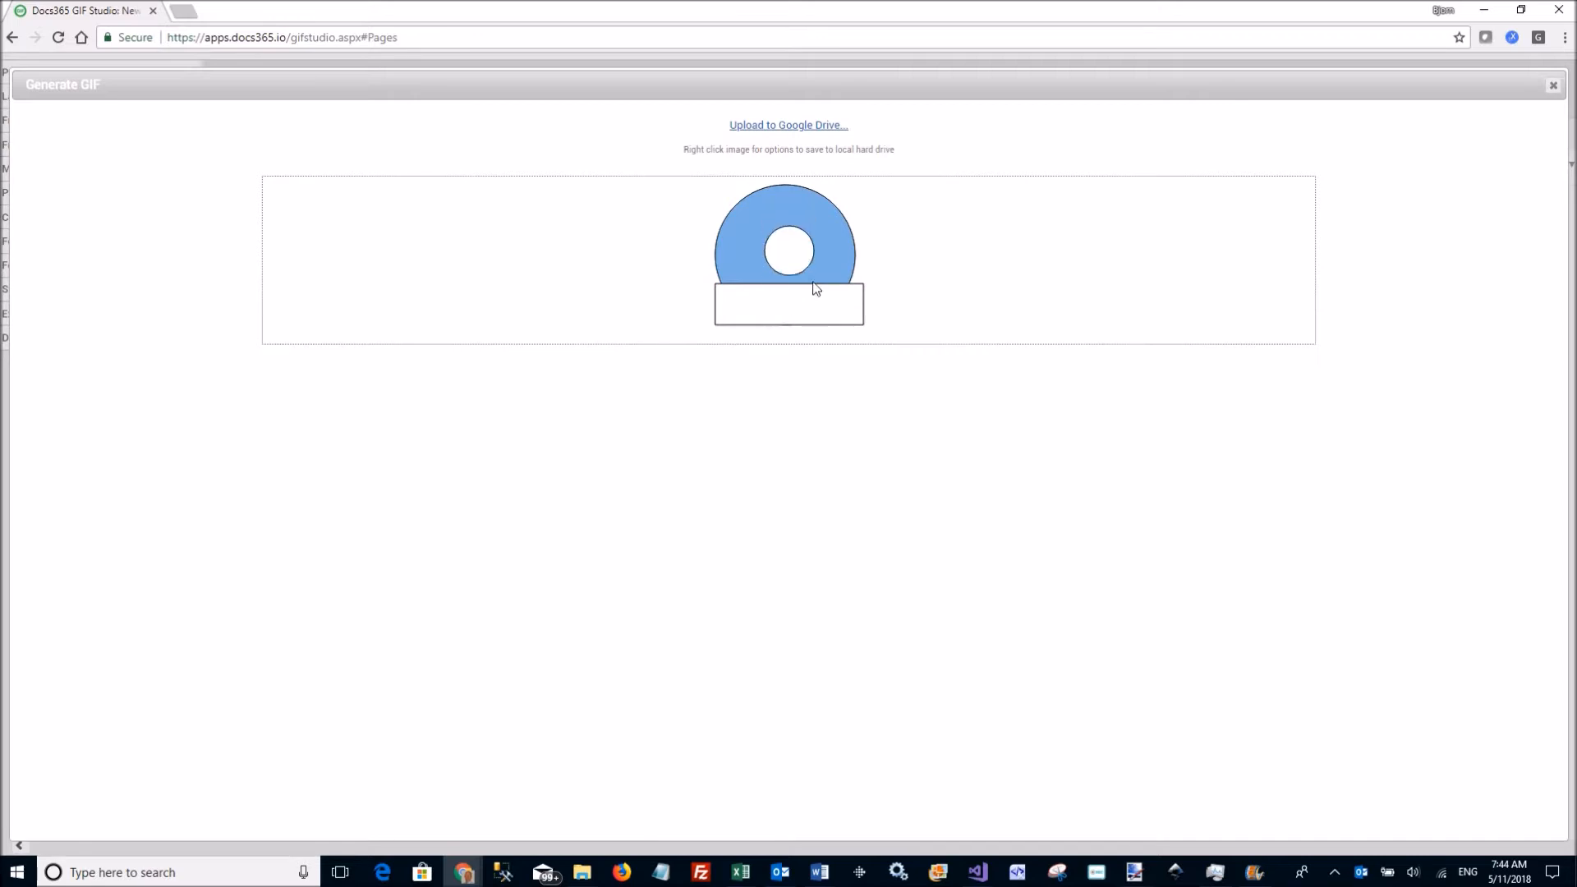
click(1555, 87)
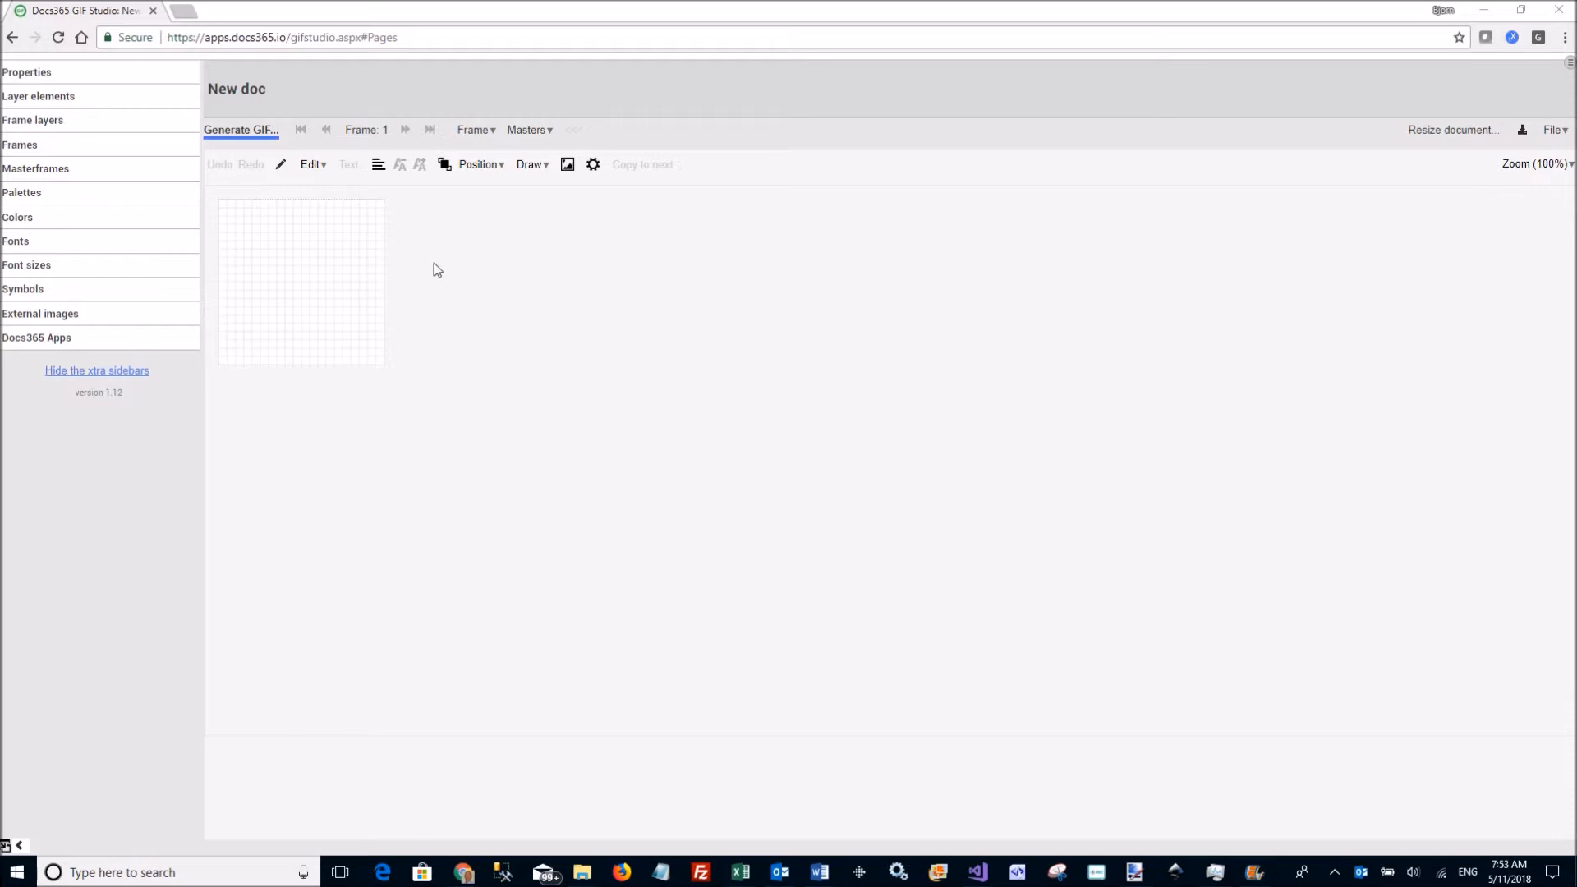
Step: Add two empty frames to the new blank document
click(484, 131)
click(512, 172)
click(481, 131)
click(505, 170)
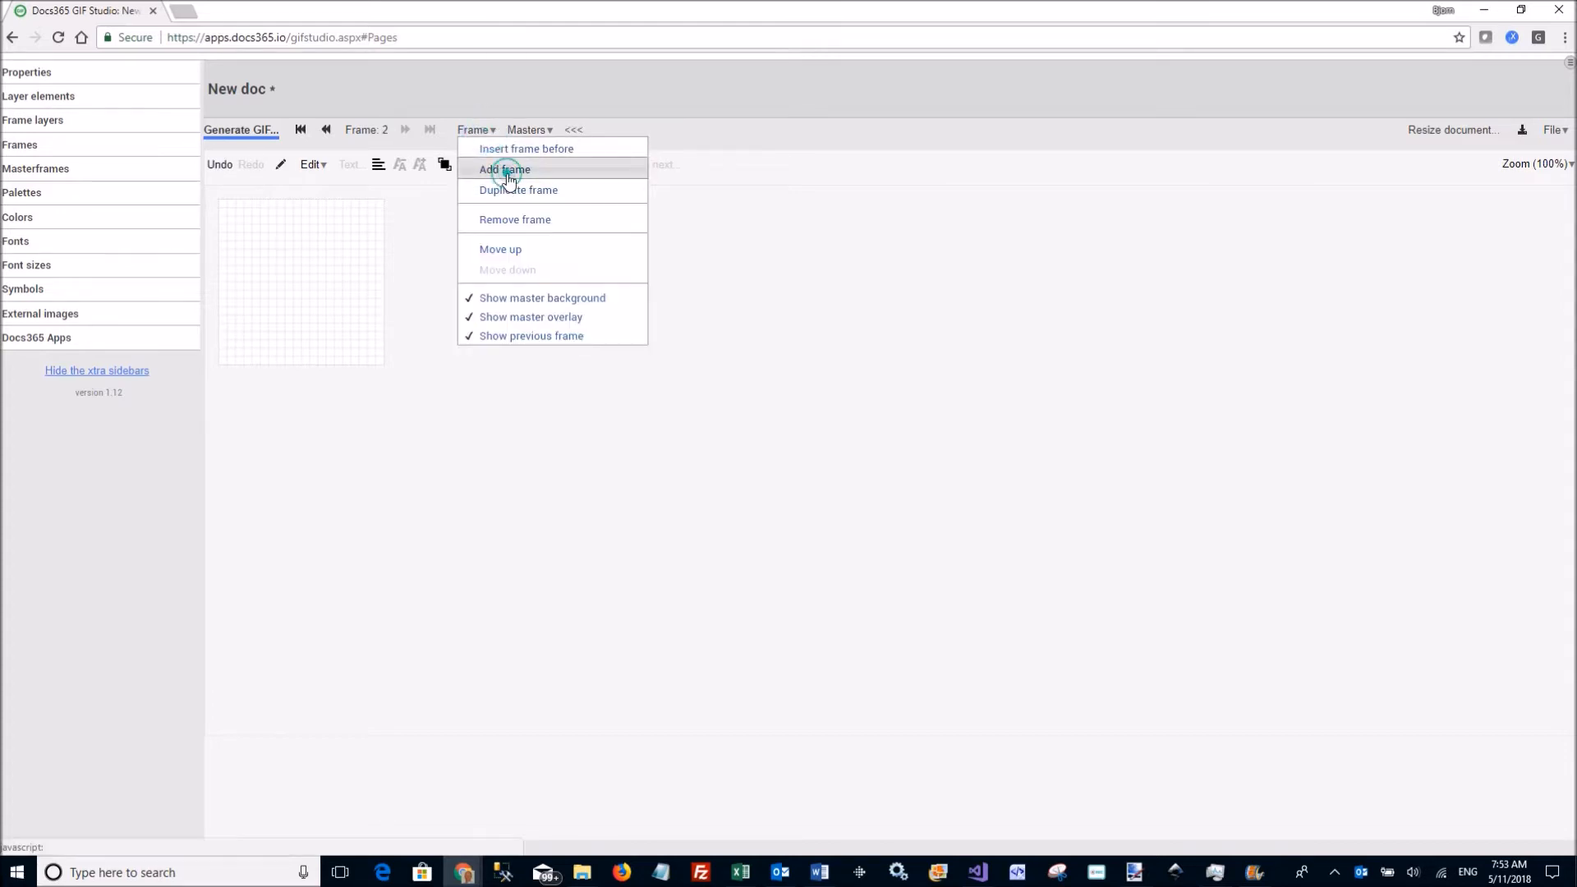
Step: Return to frame 1 and draw an arrow diagonally from near the canvas's upper-left corner to its center
click(302, 129)
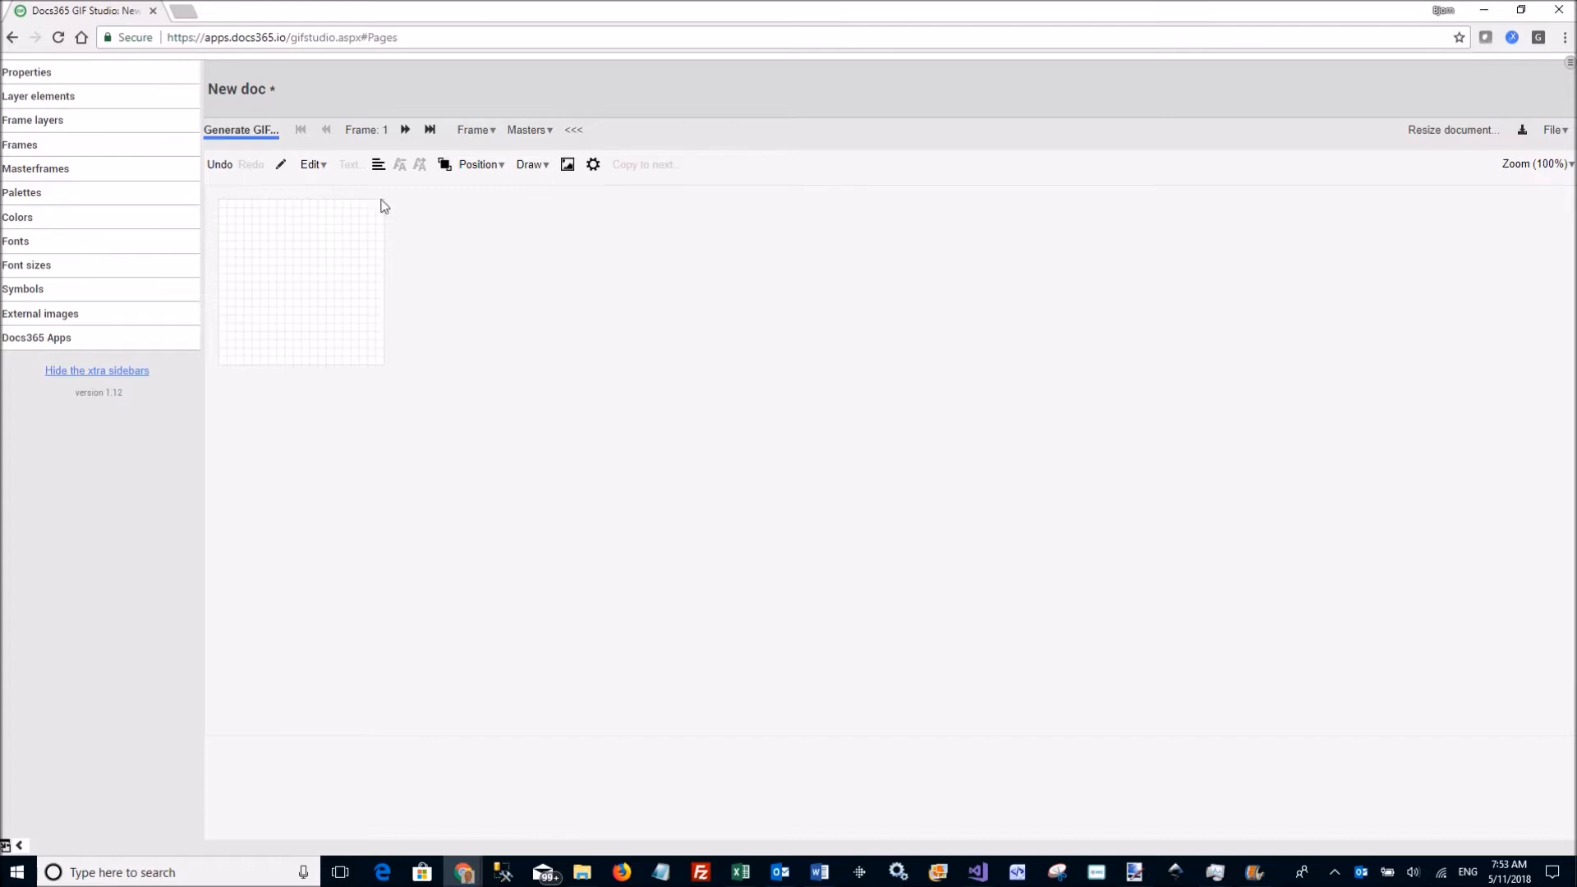
click(539, 165)
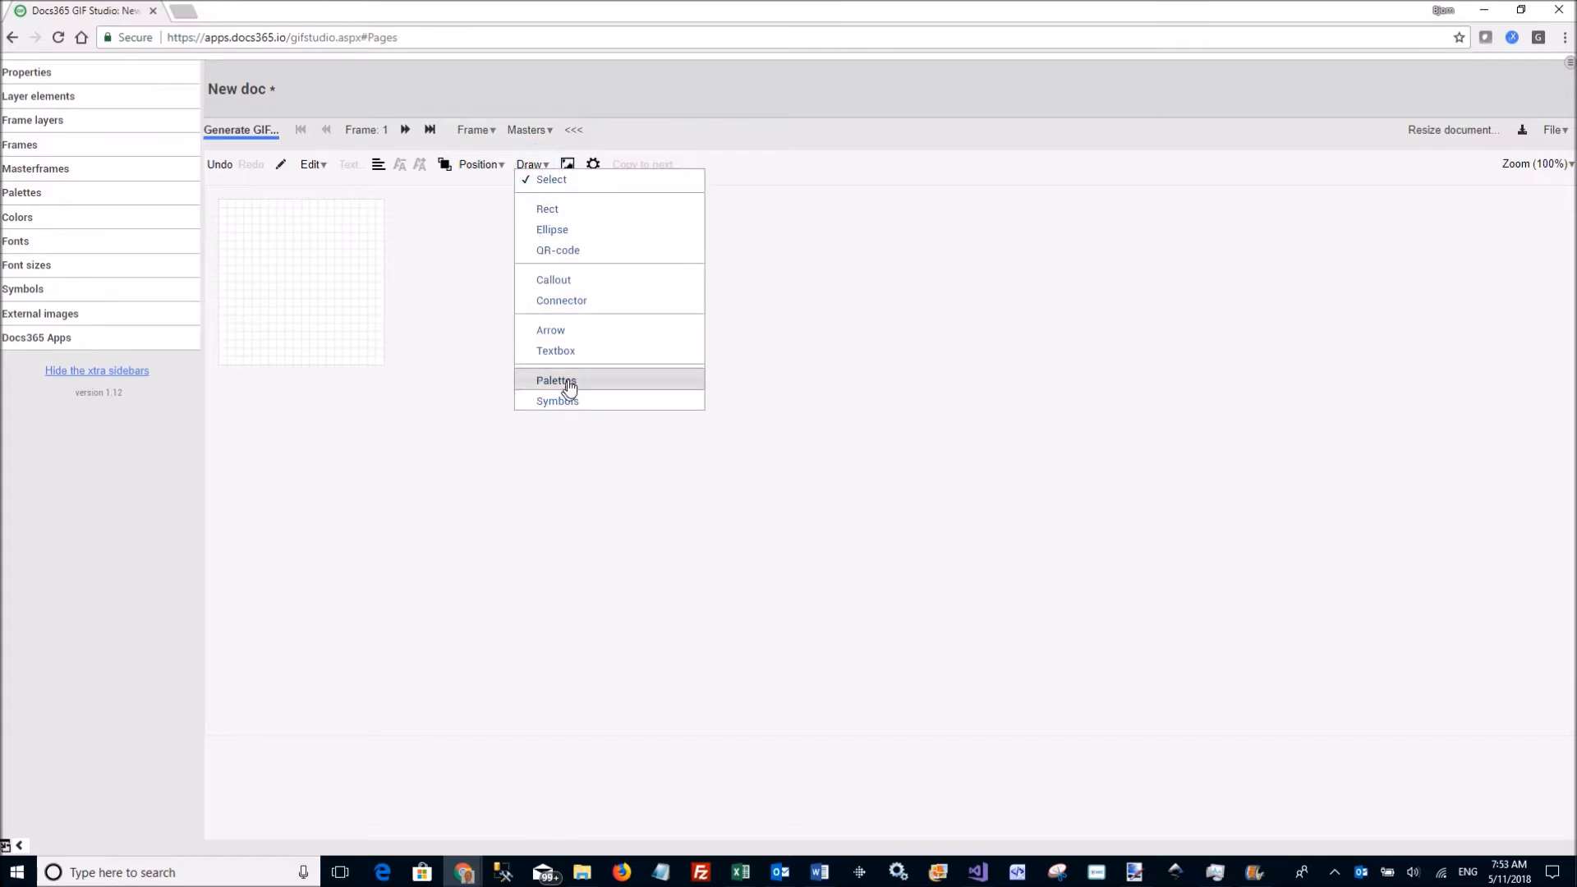
click(575, 331)
drag(235, 218, 299, 276)
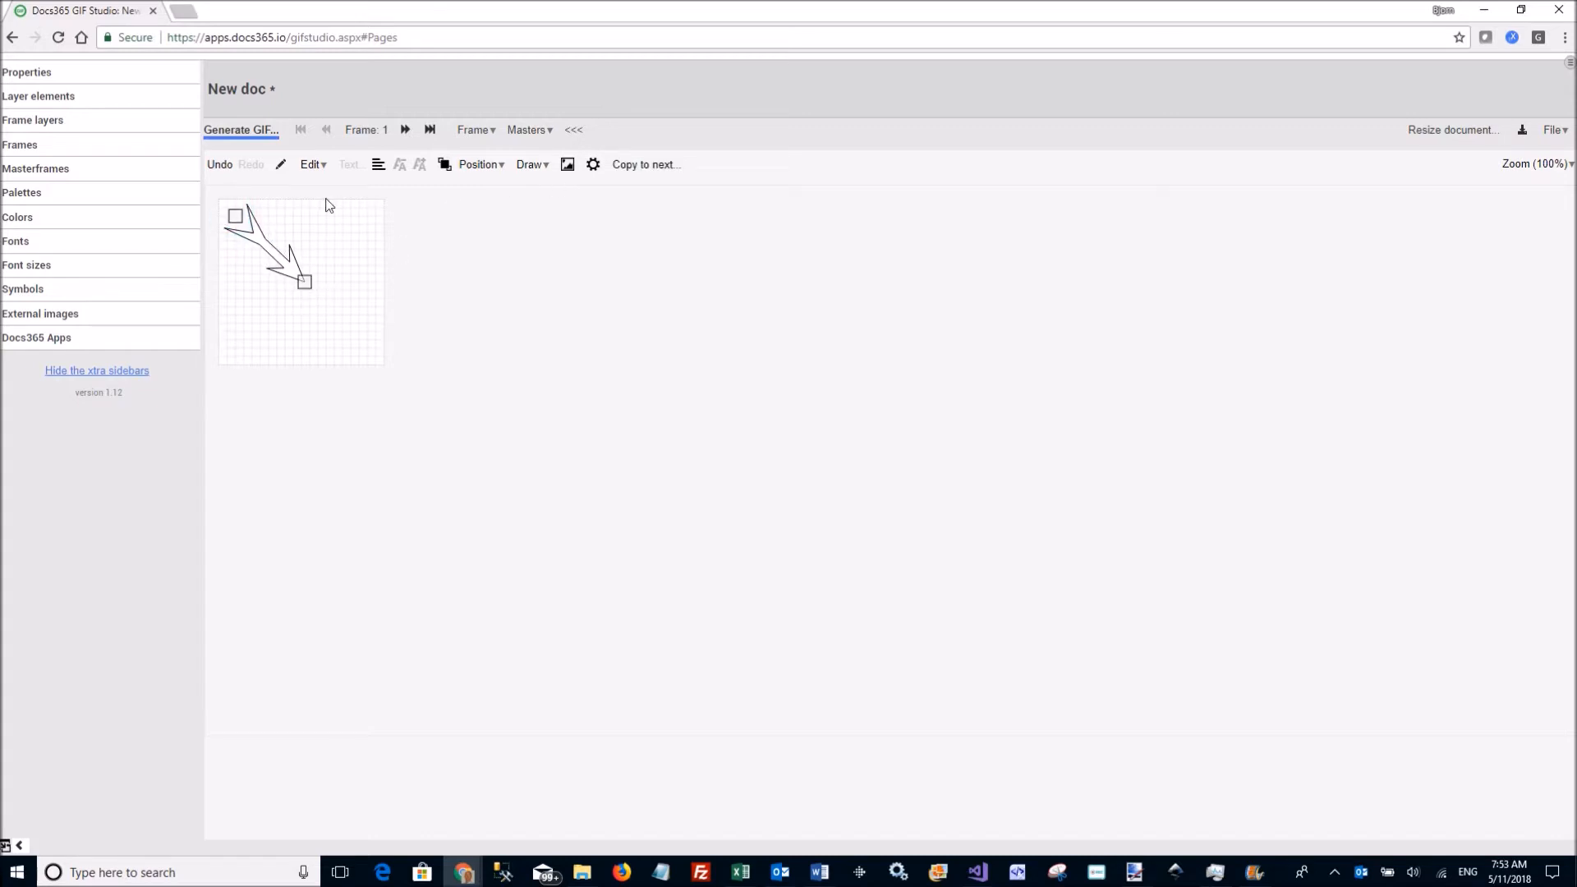
Step: Copy the arrow to frames 2 and 3, shifting it diagonally down and to the right in each, and review the frame thumbnails
click(650, 168)
drag(293, 264, 311, 282)
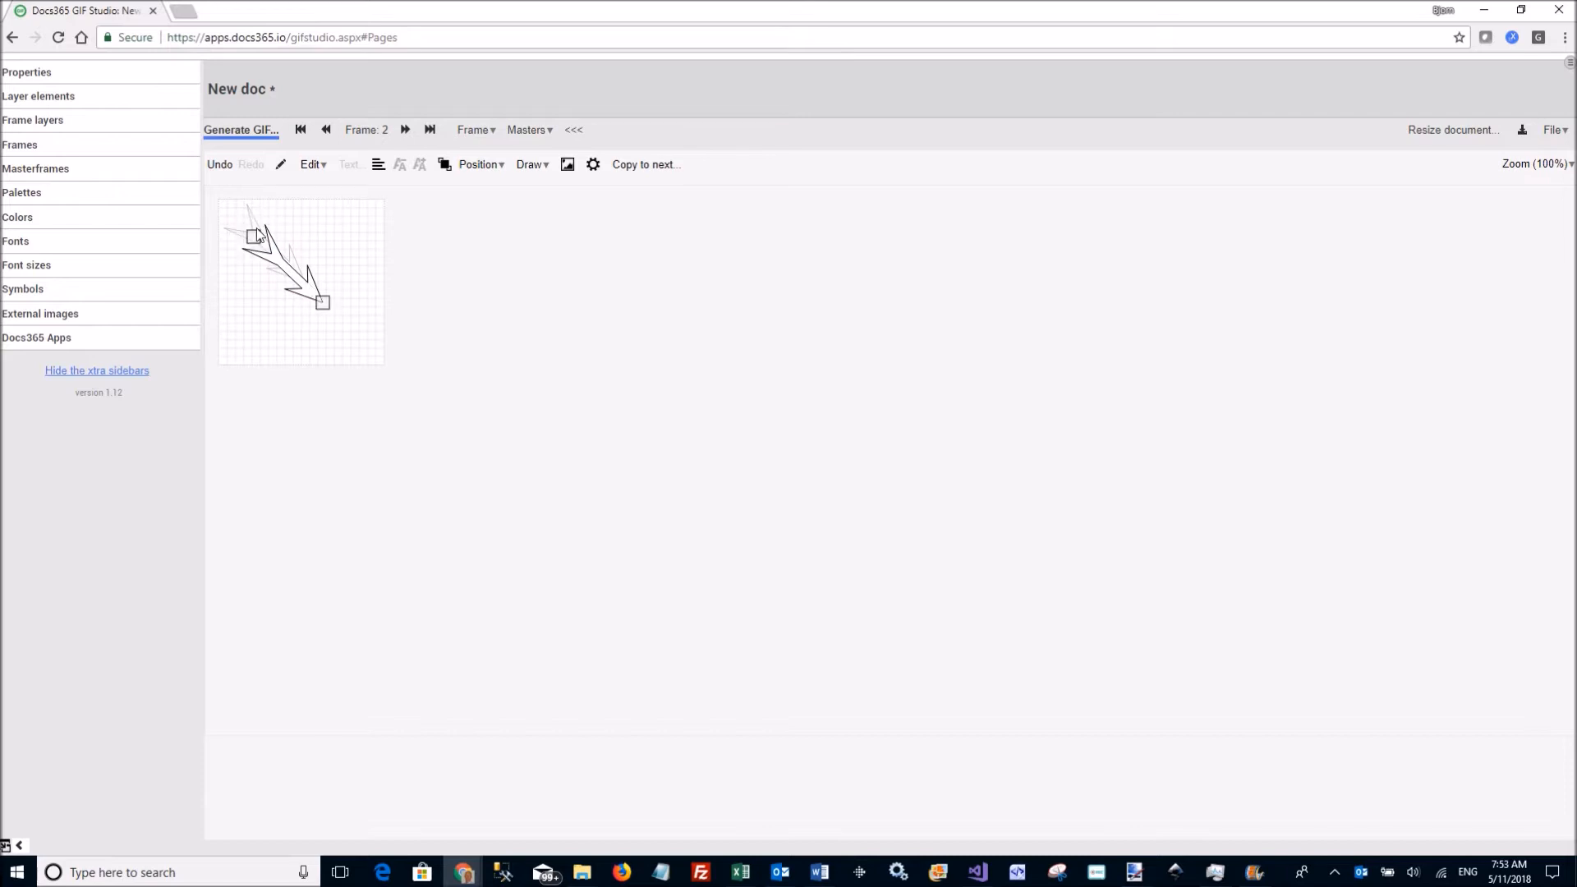
click(643, 174)
drag(307, 289, 338, 331)
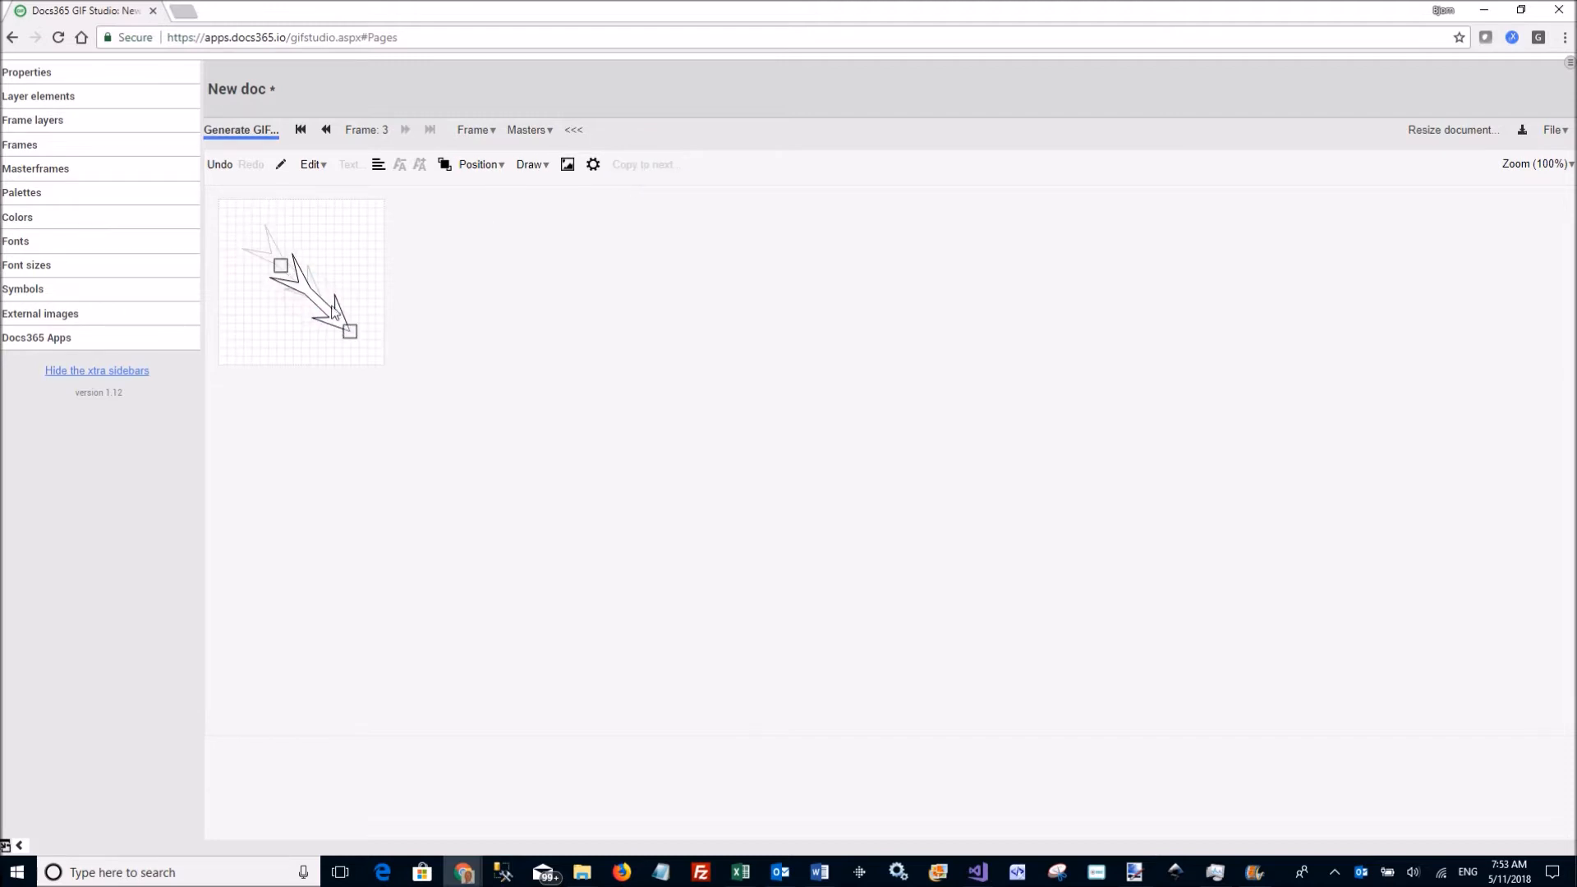
click(33, 149)
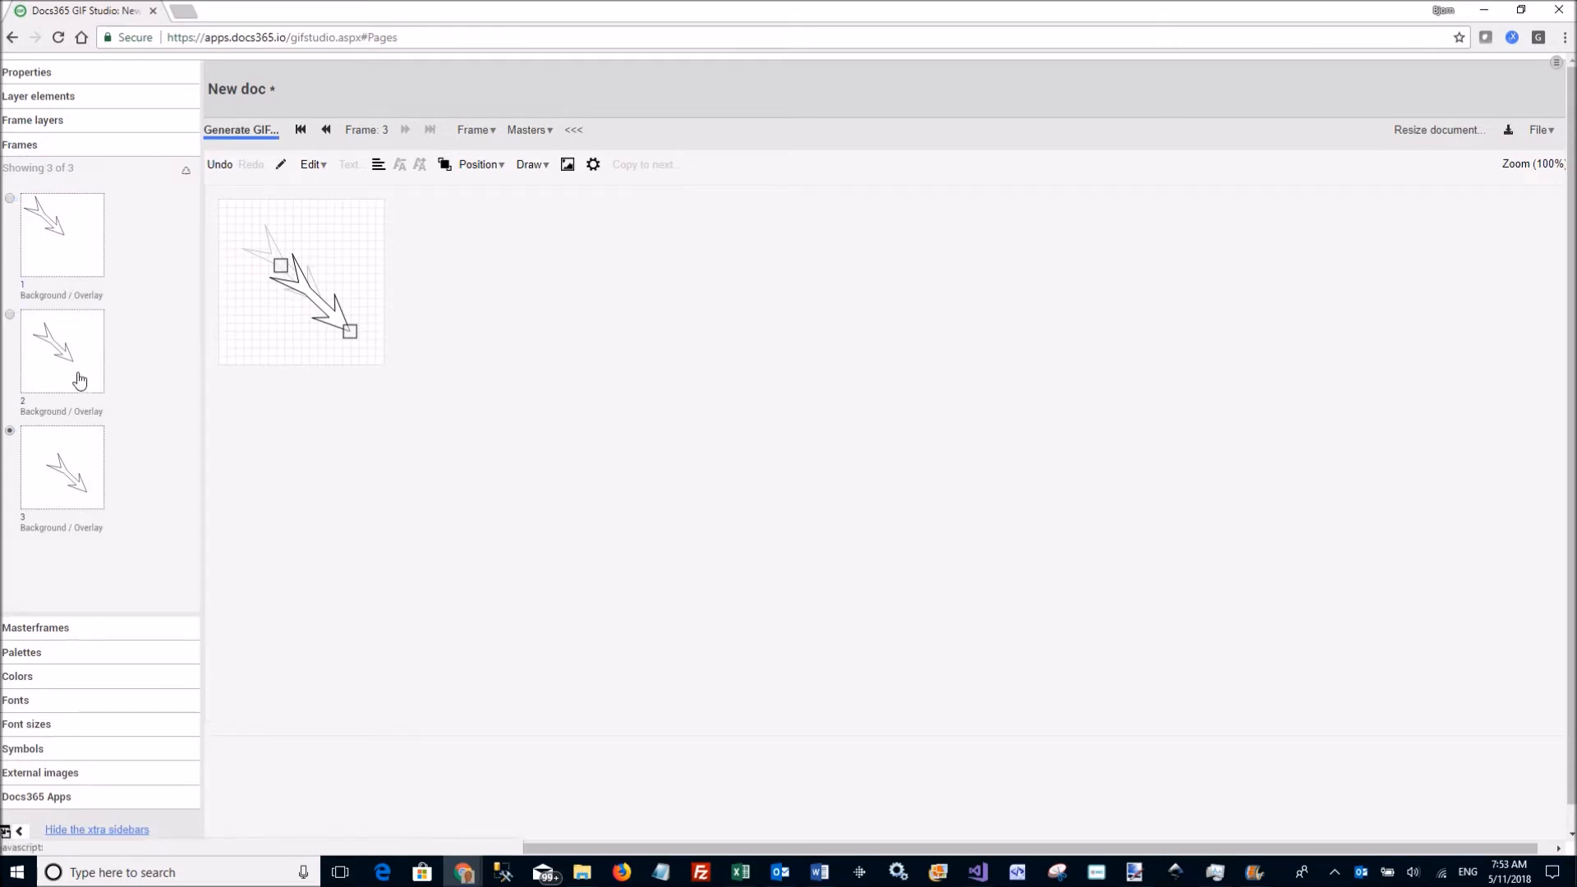
click(33, 148)
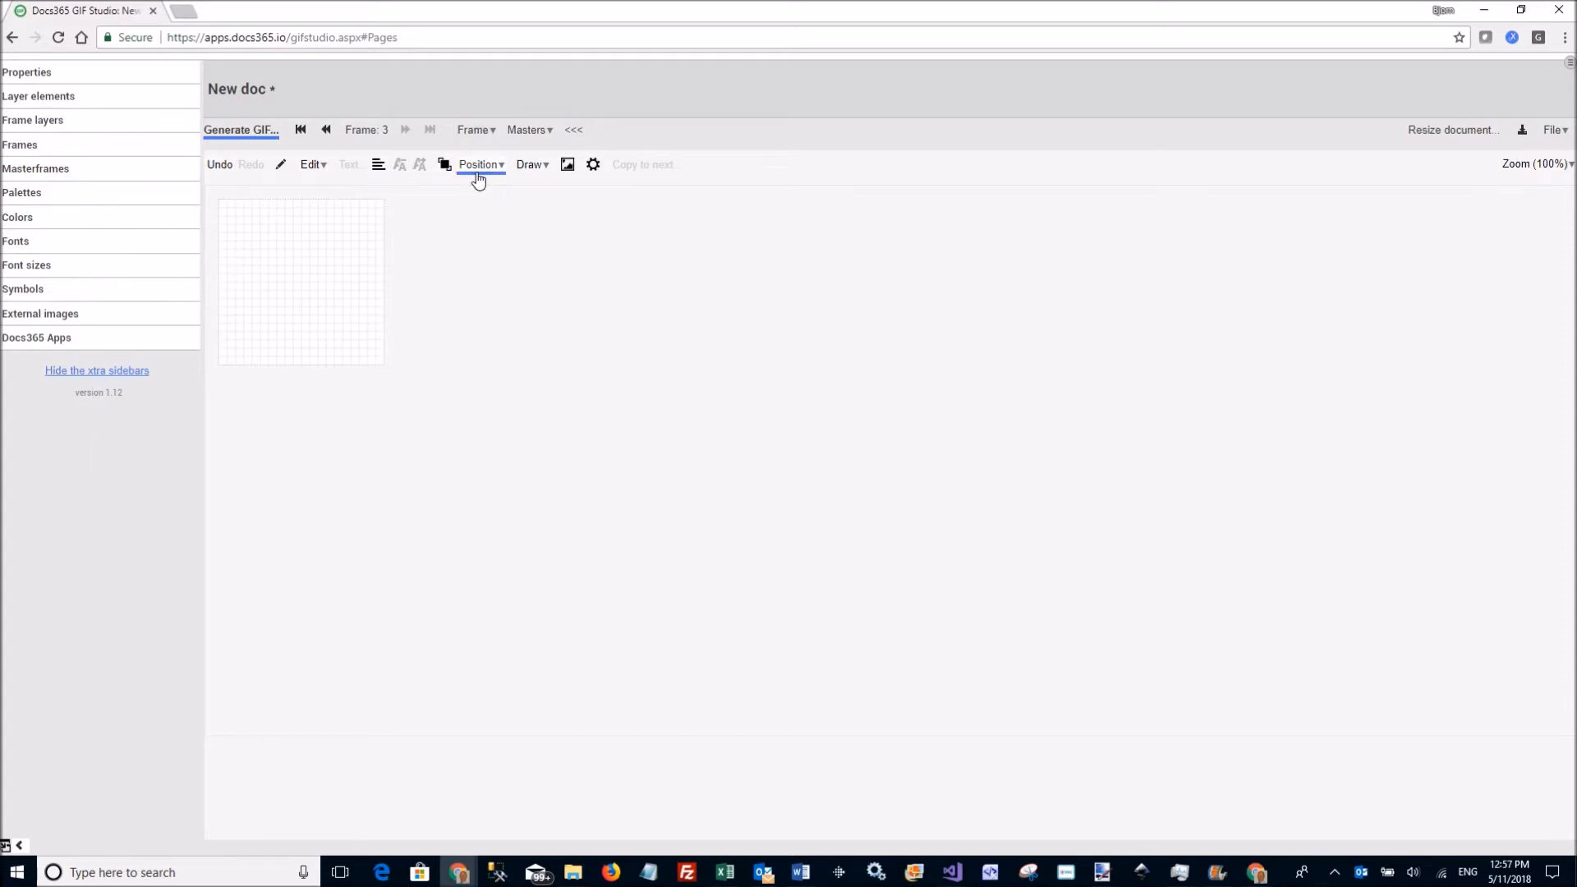
Step: Draw a callout on the upper half of empty frame 3, extend its pointer toward the lower left, and move its box right
click(529, 165)
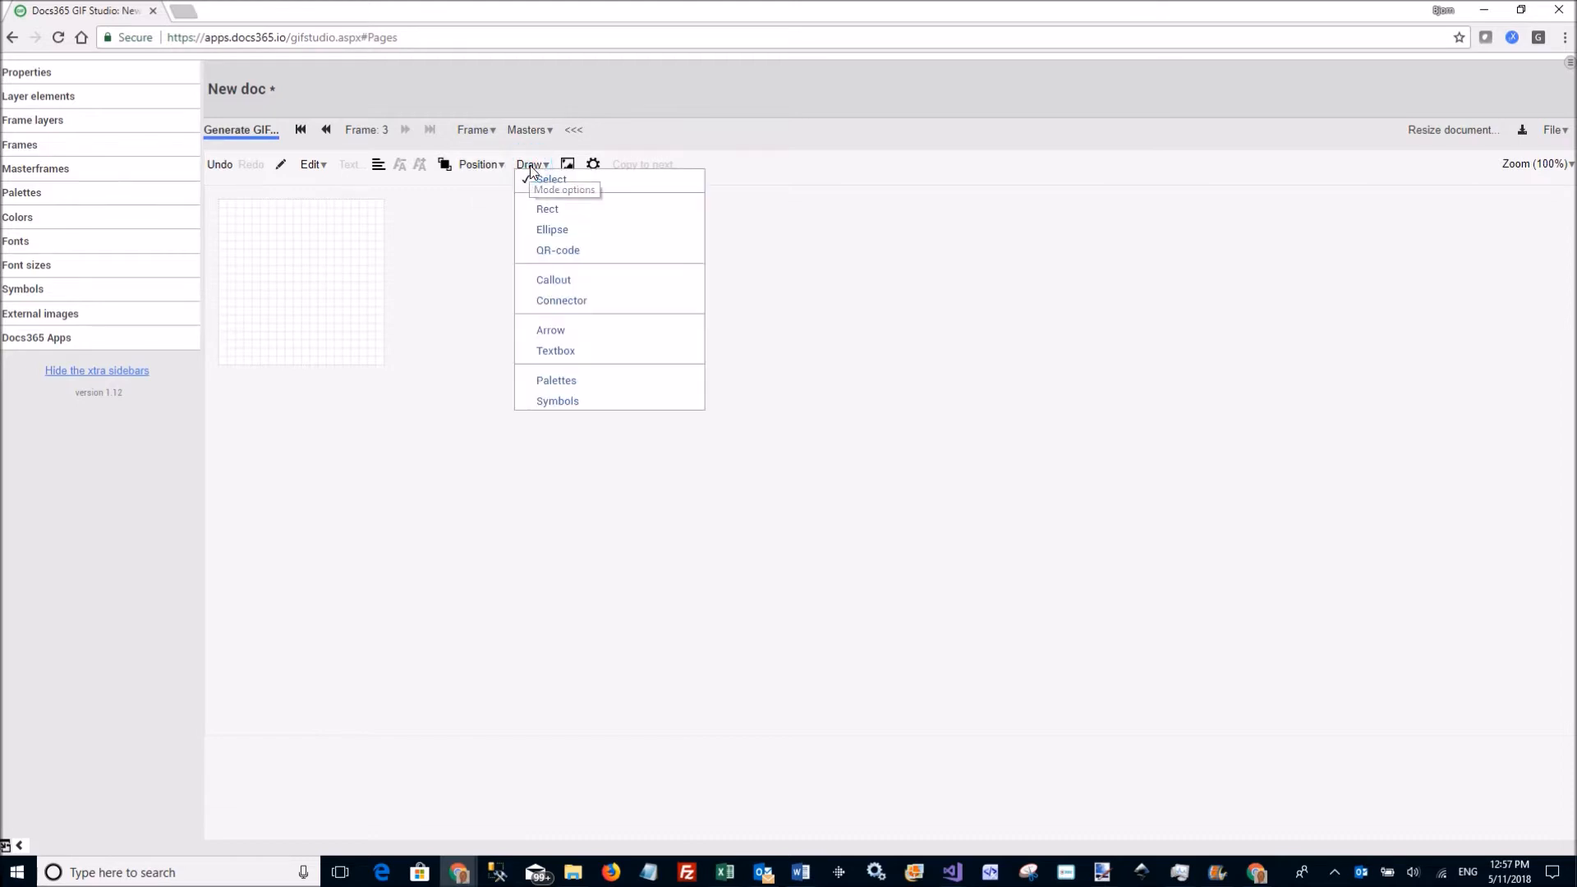
click(574, 280)
drag(248, 216, 337, 283)
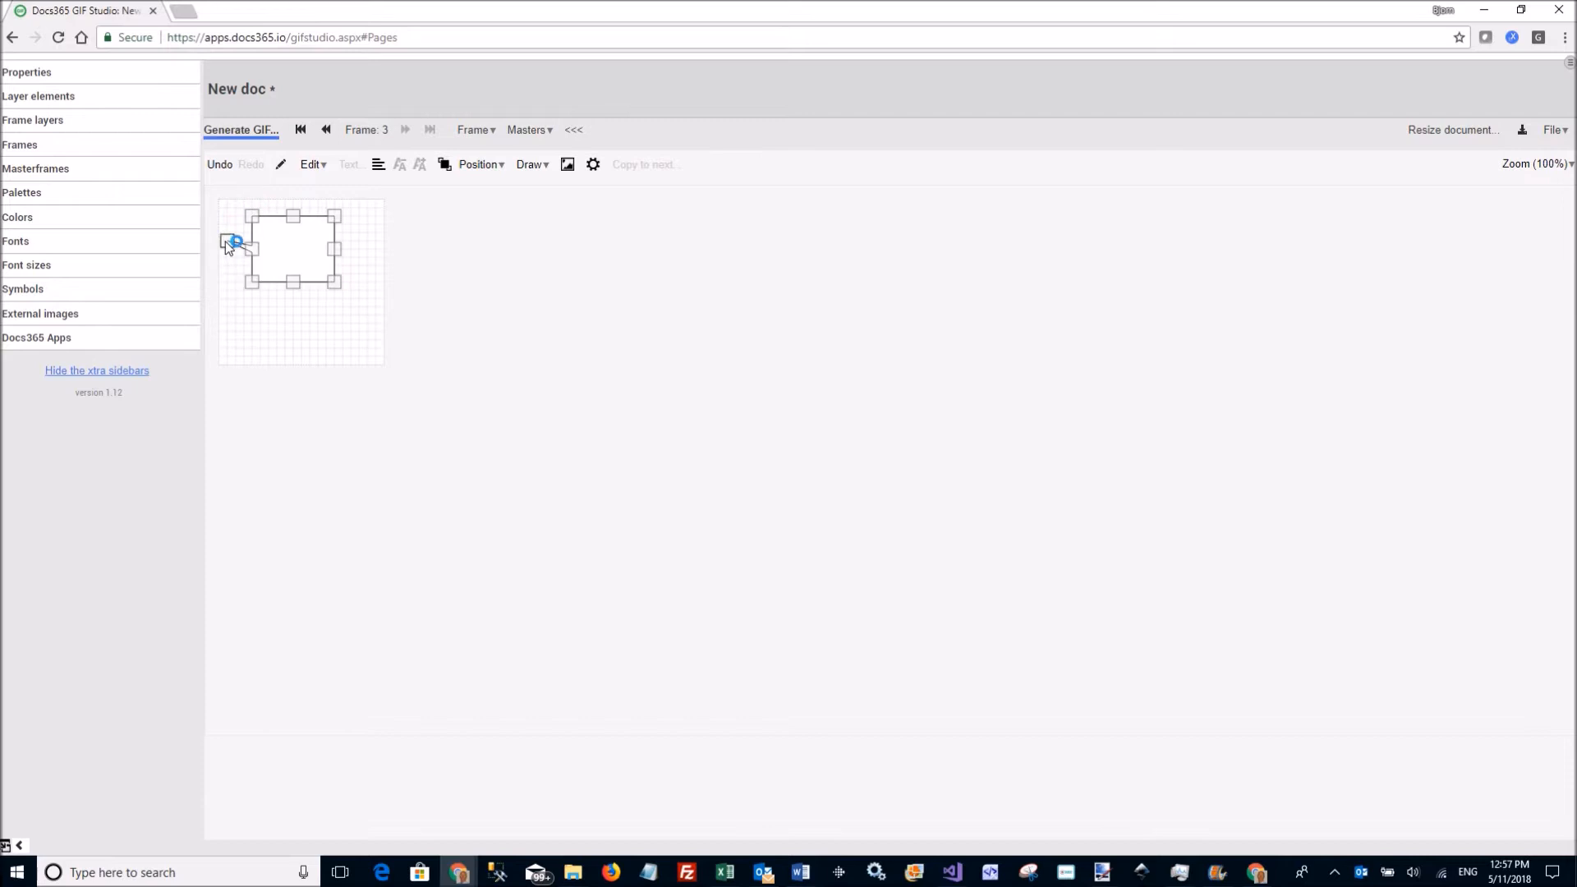
drag(233, 273, 235, 316)
drag(300, 254, 335, 257)
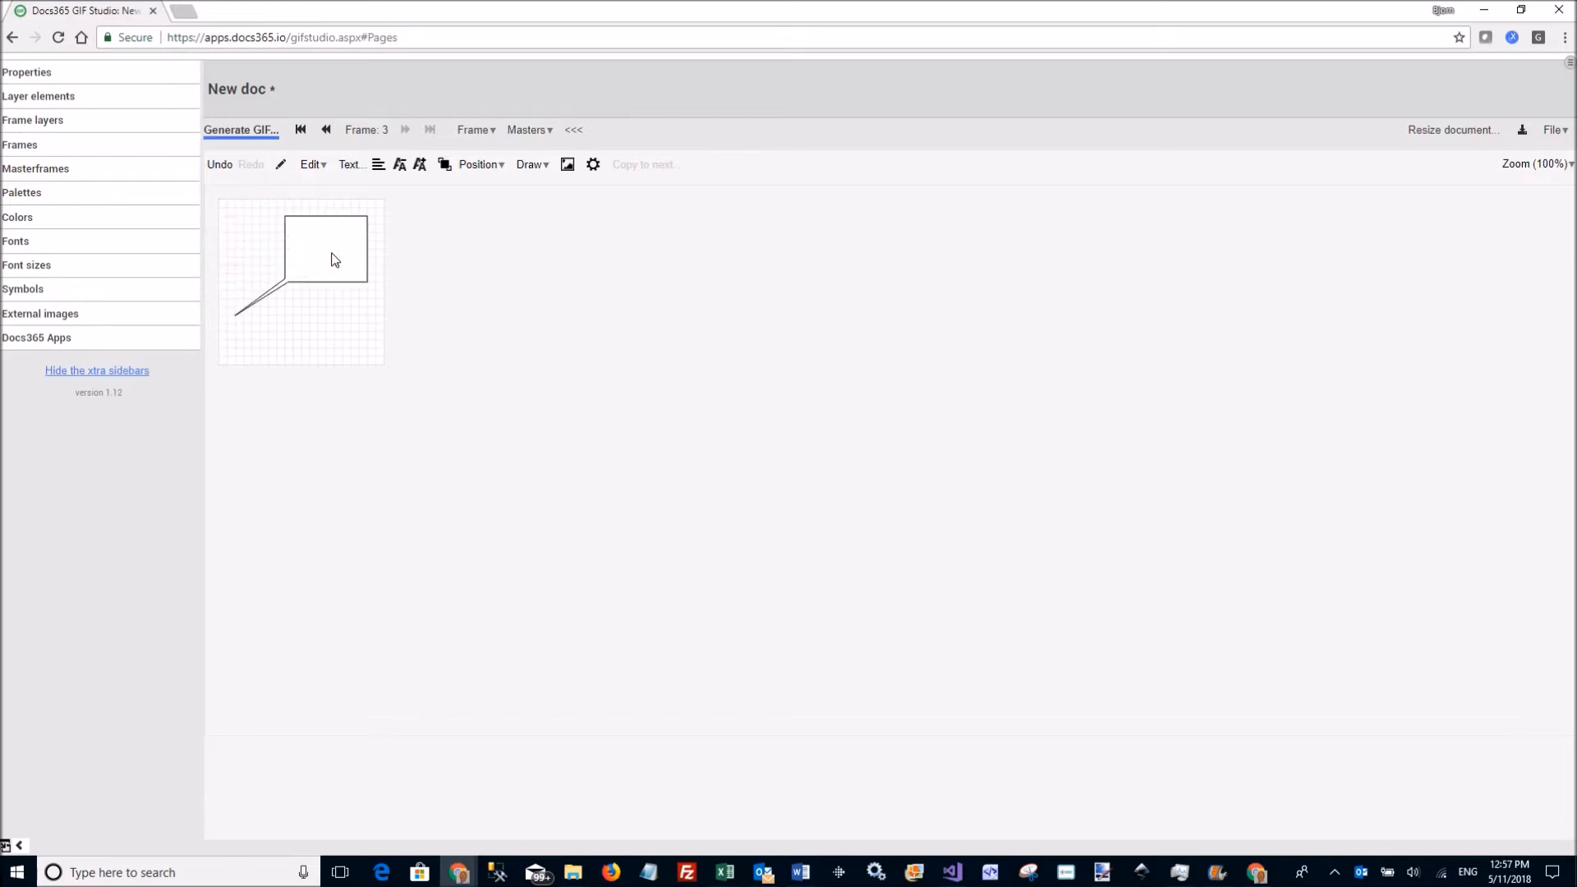
Step: Review the callout's available properties, including its stroke, fill and shadow settings
click(41, 77)
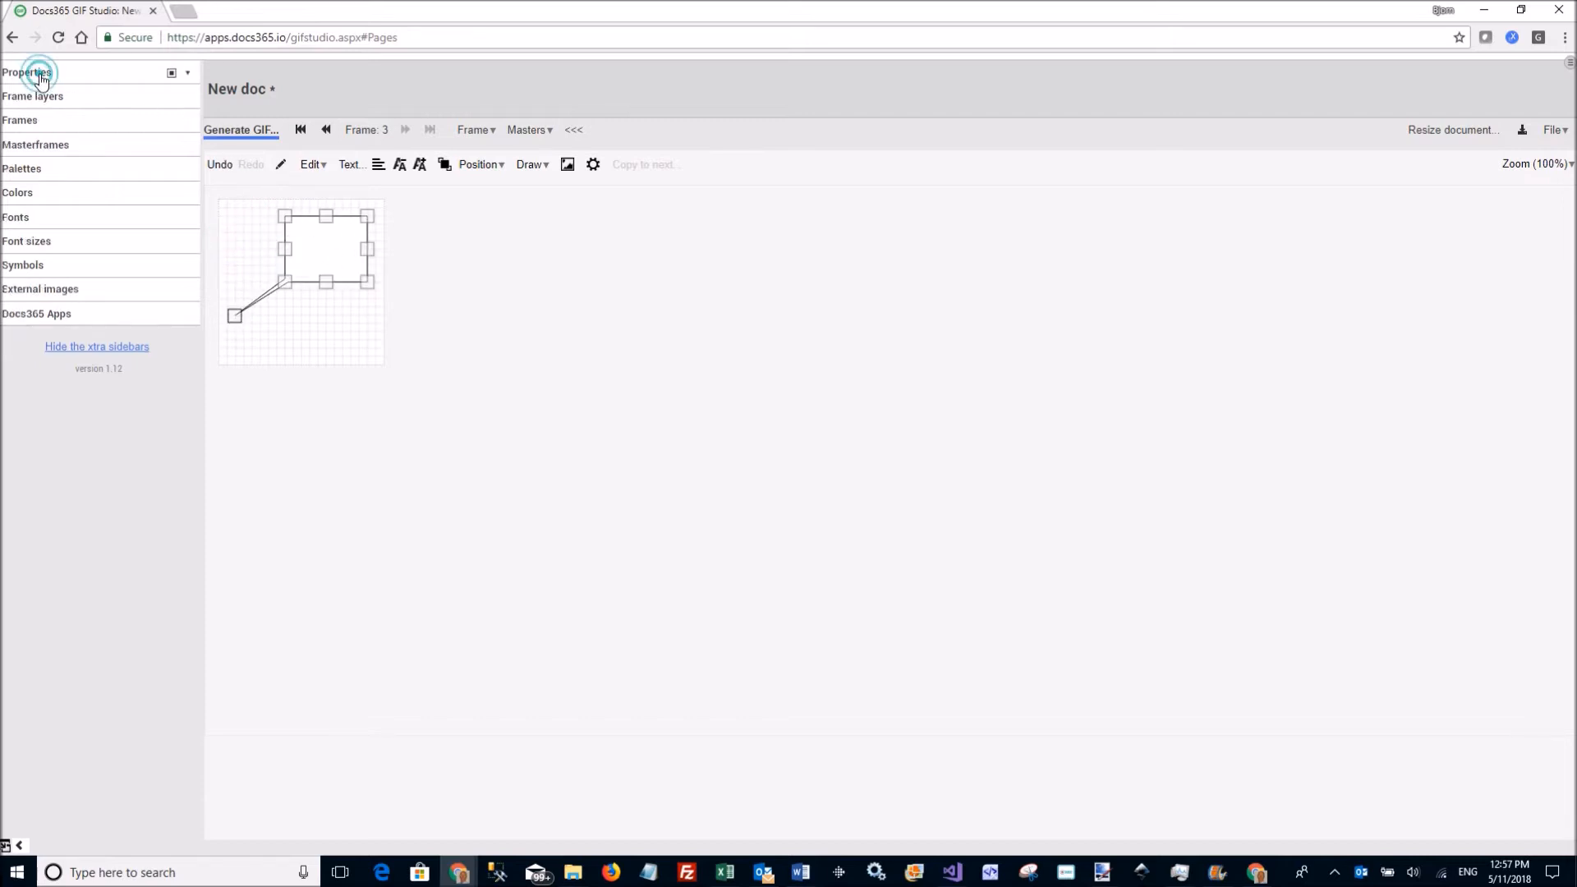
click(21, 229)
click(16, 245)
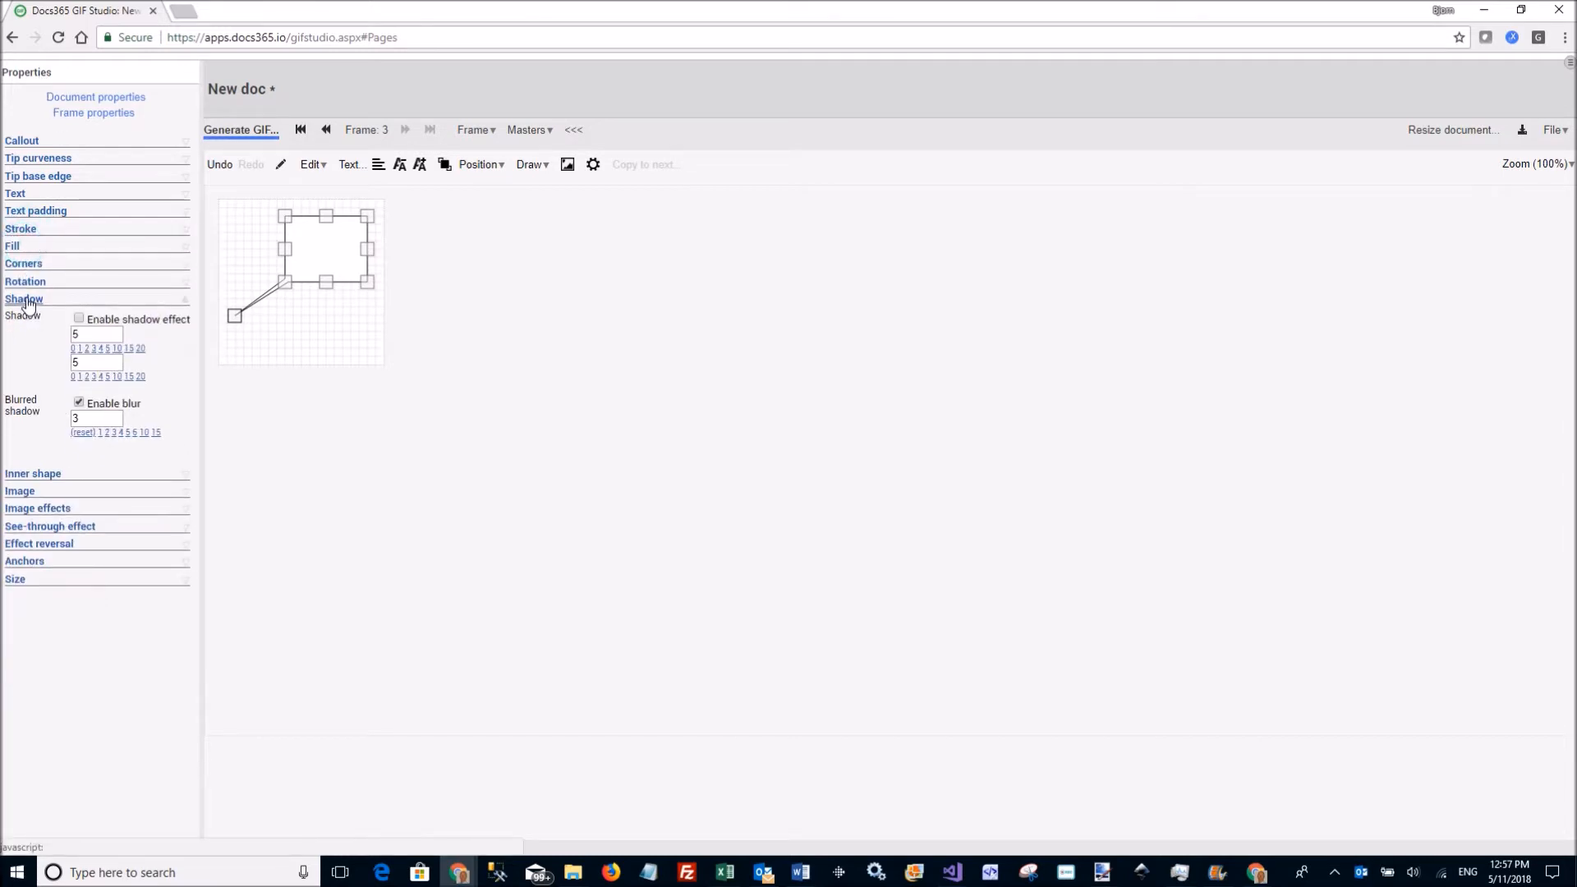
click(24, 300)
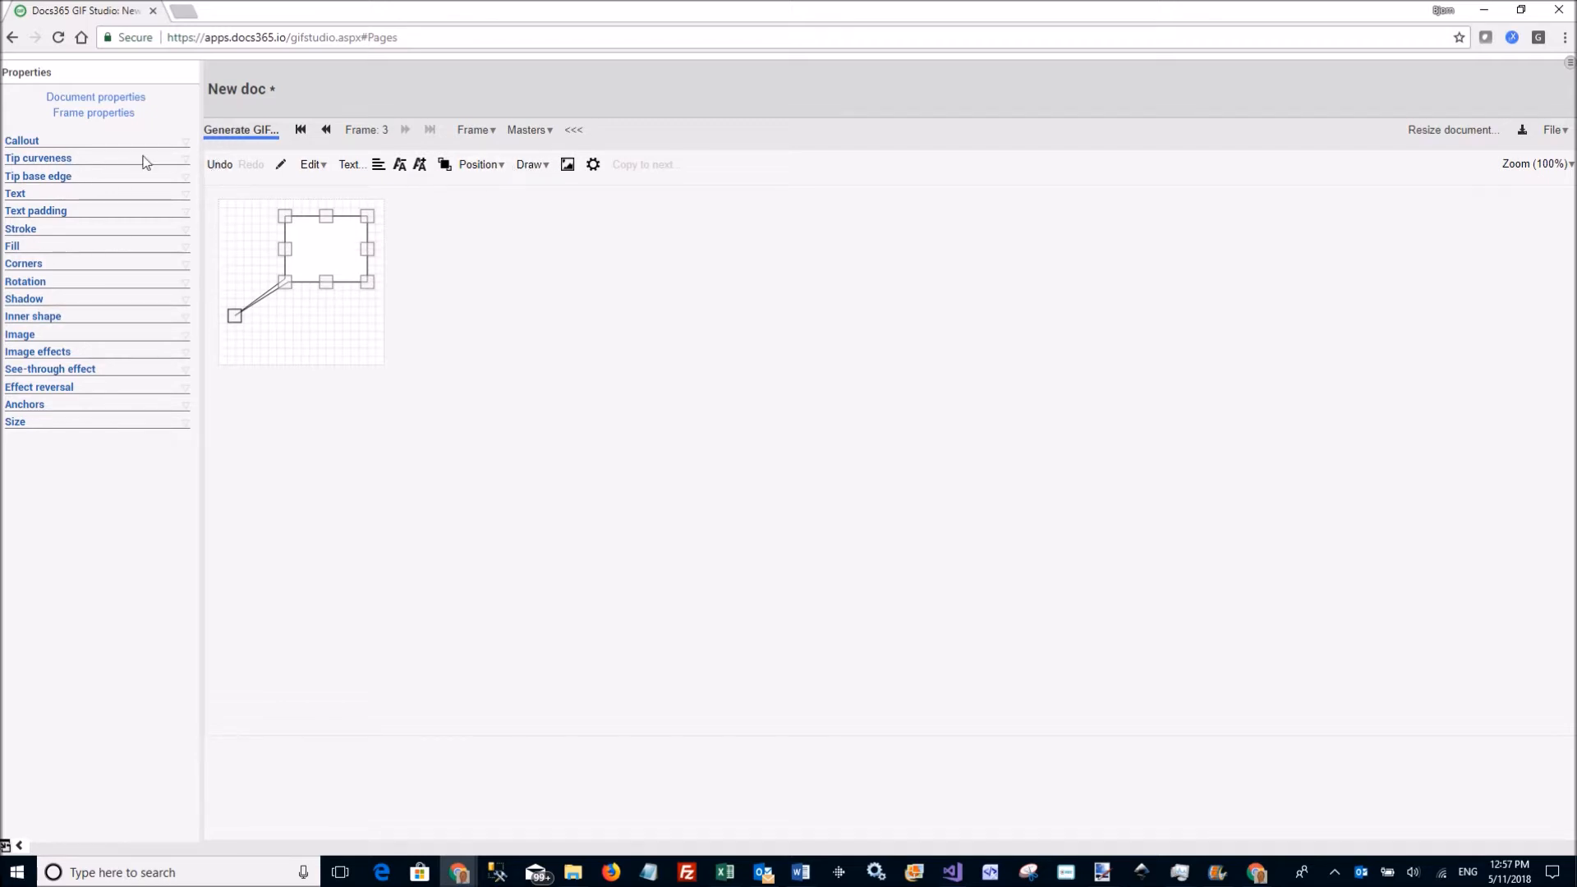
Step: Draw a small ellipse below the callout box on frame 3
click(529, 164)
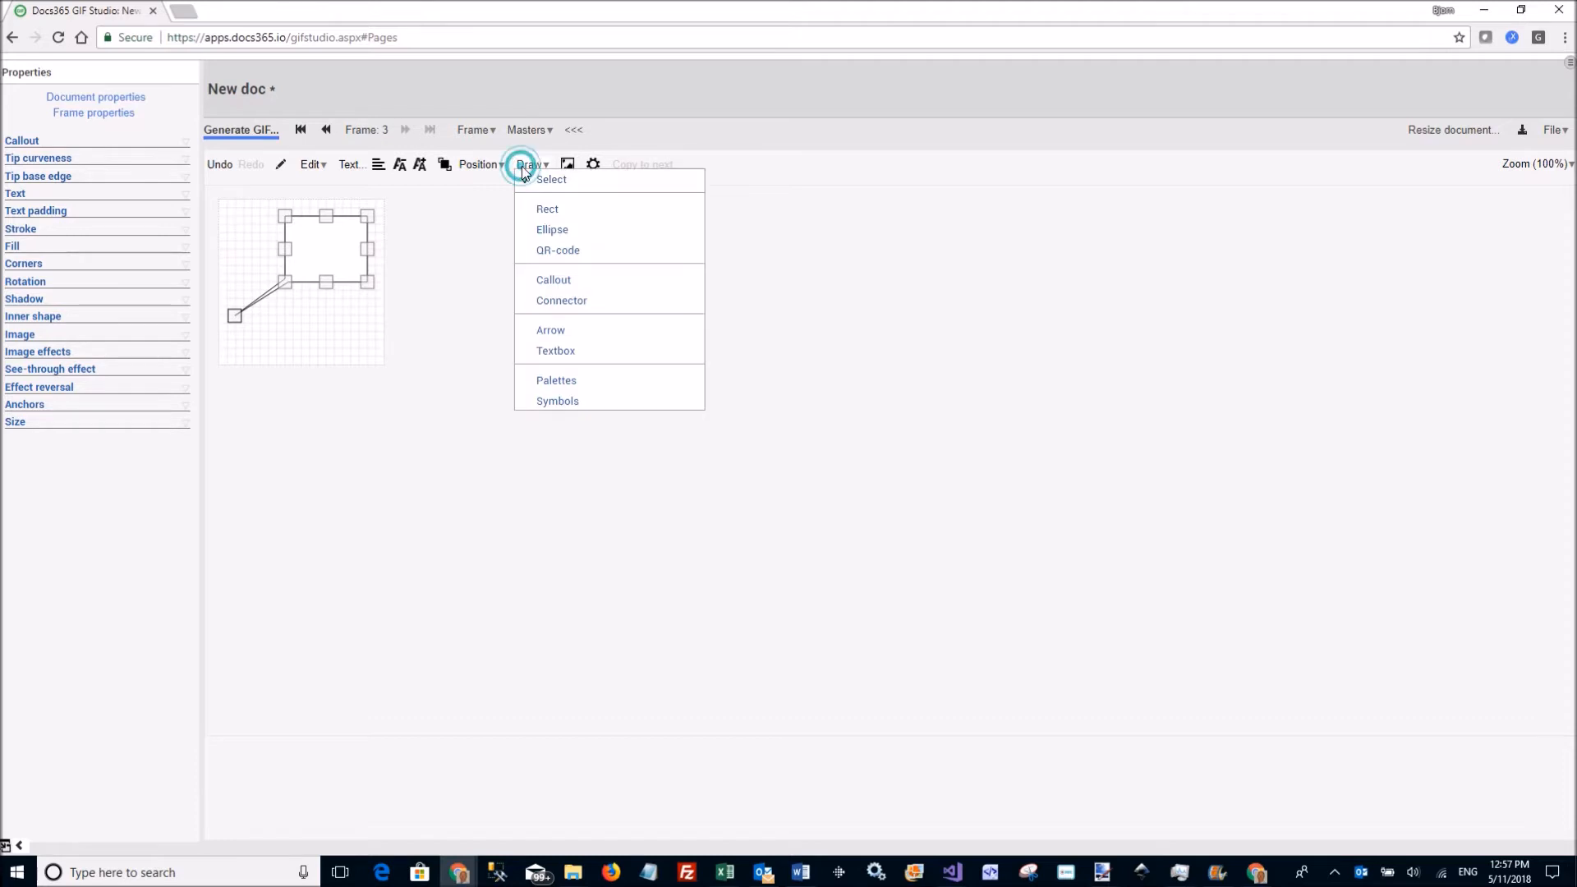
click(563, 230)
drag(298, 319, 342, 347)
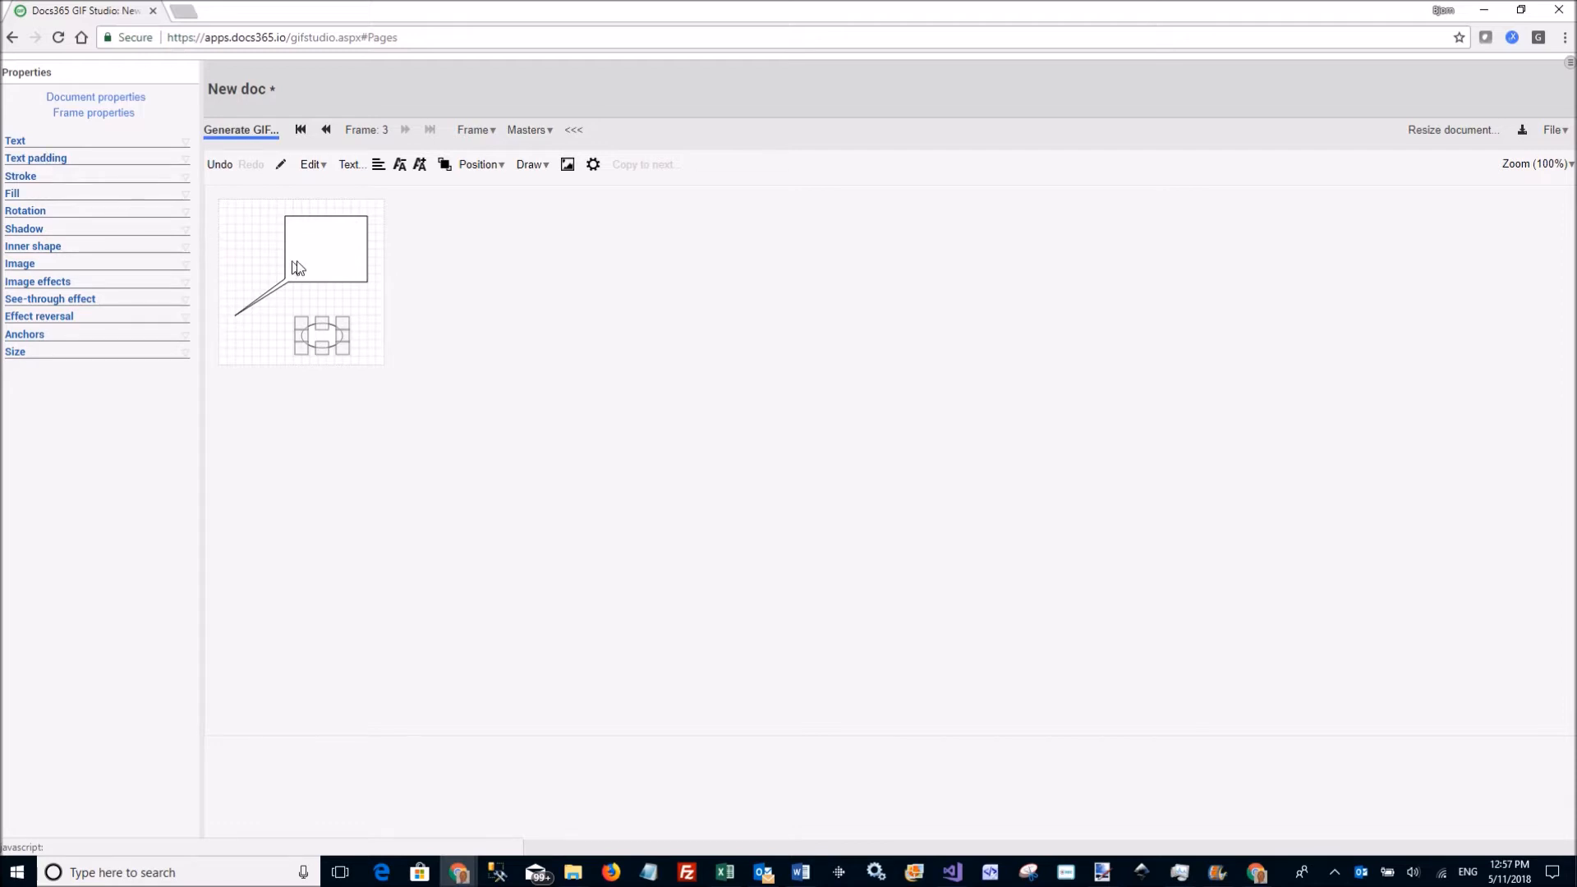
Step: Enable the inner hole shape on the callout
click(326, 256)
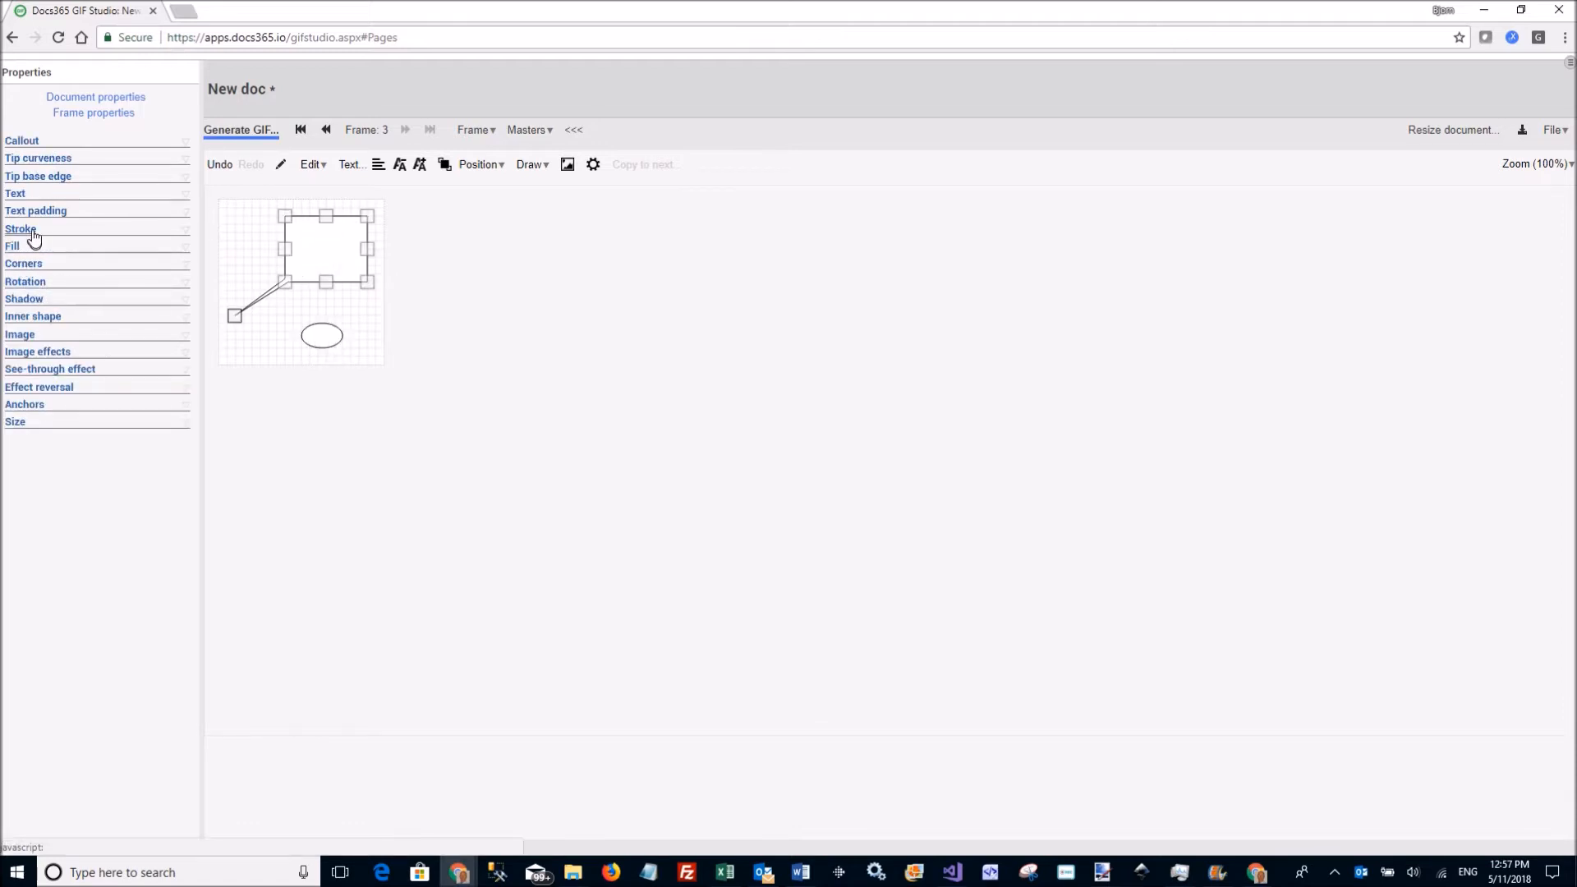
click(34, 317)
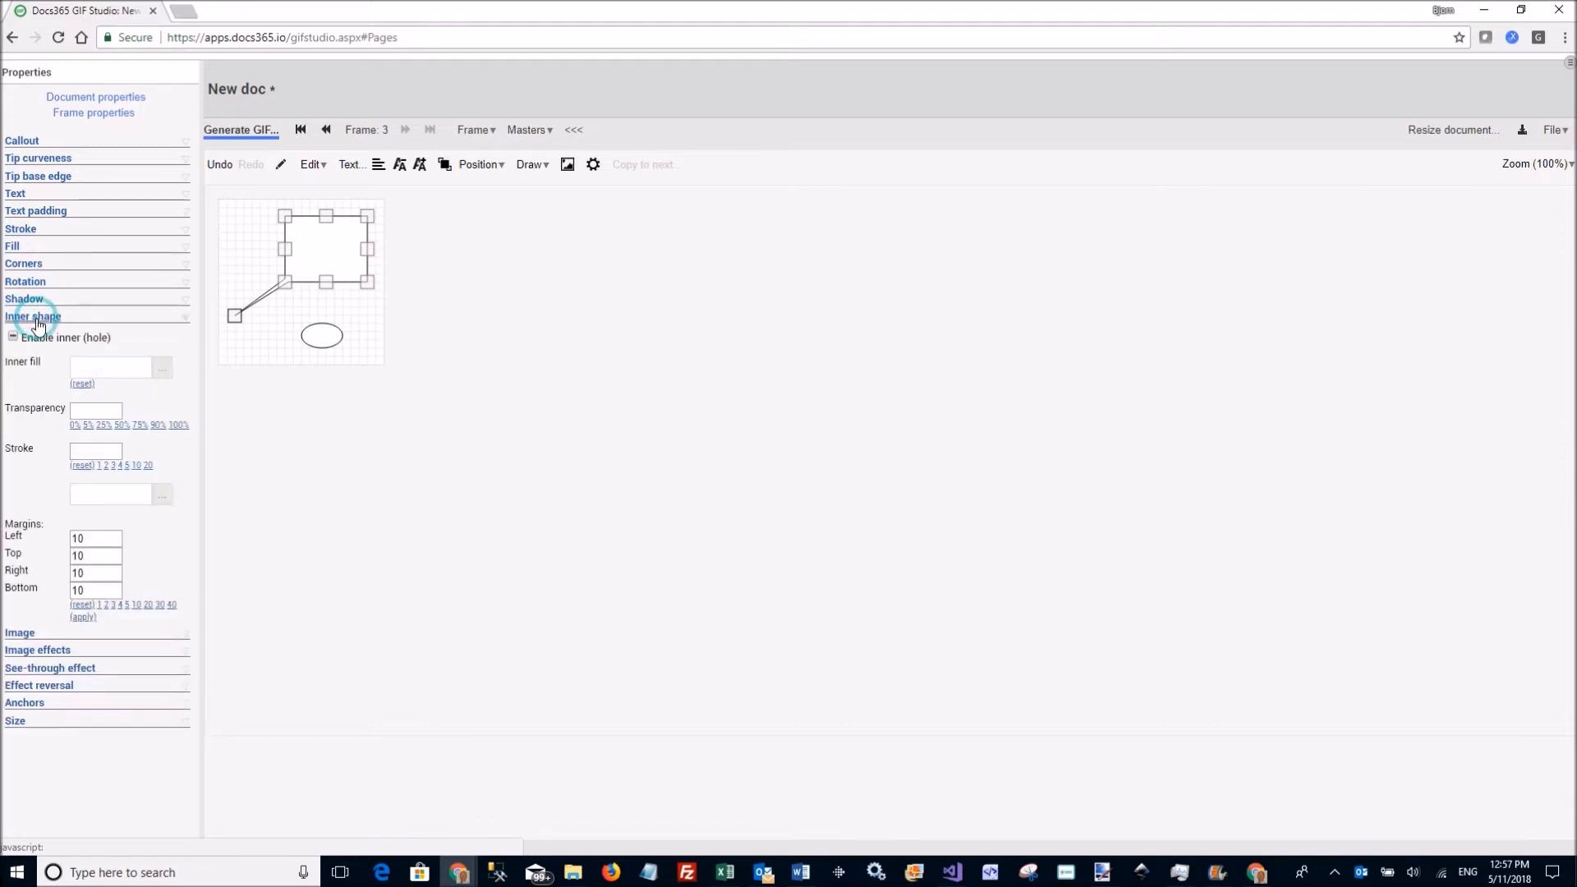
click(13, 338)
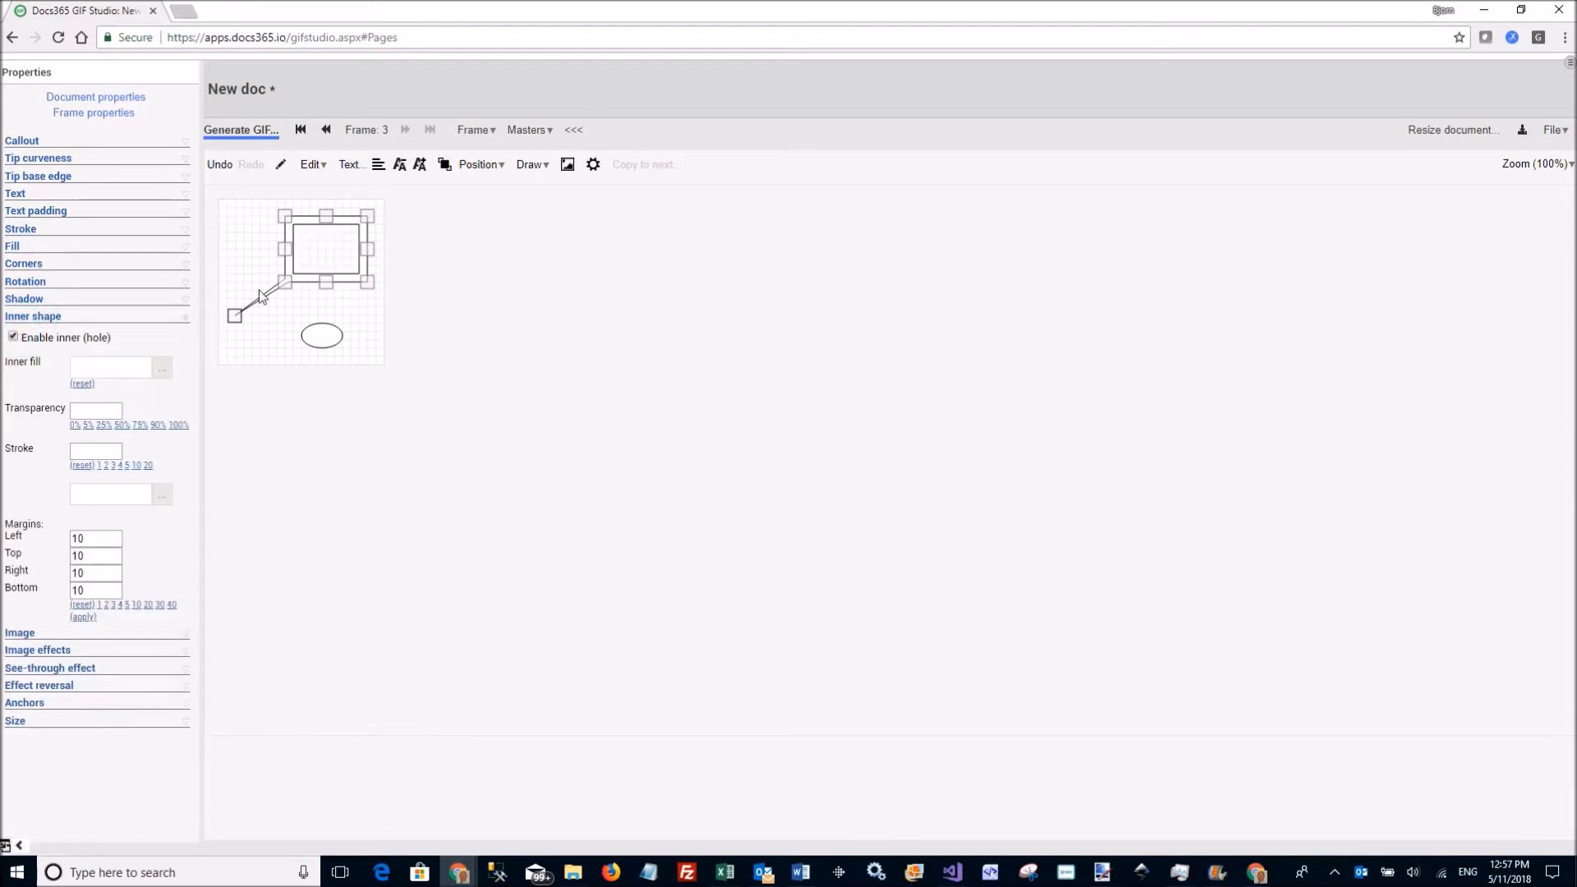
click(33, 317)
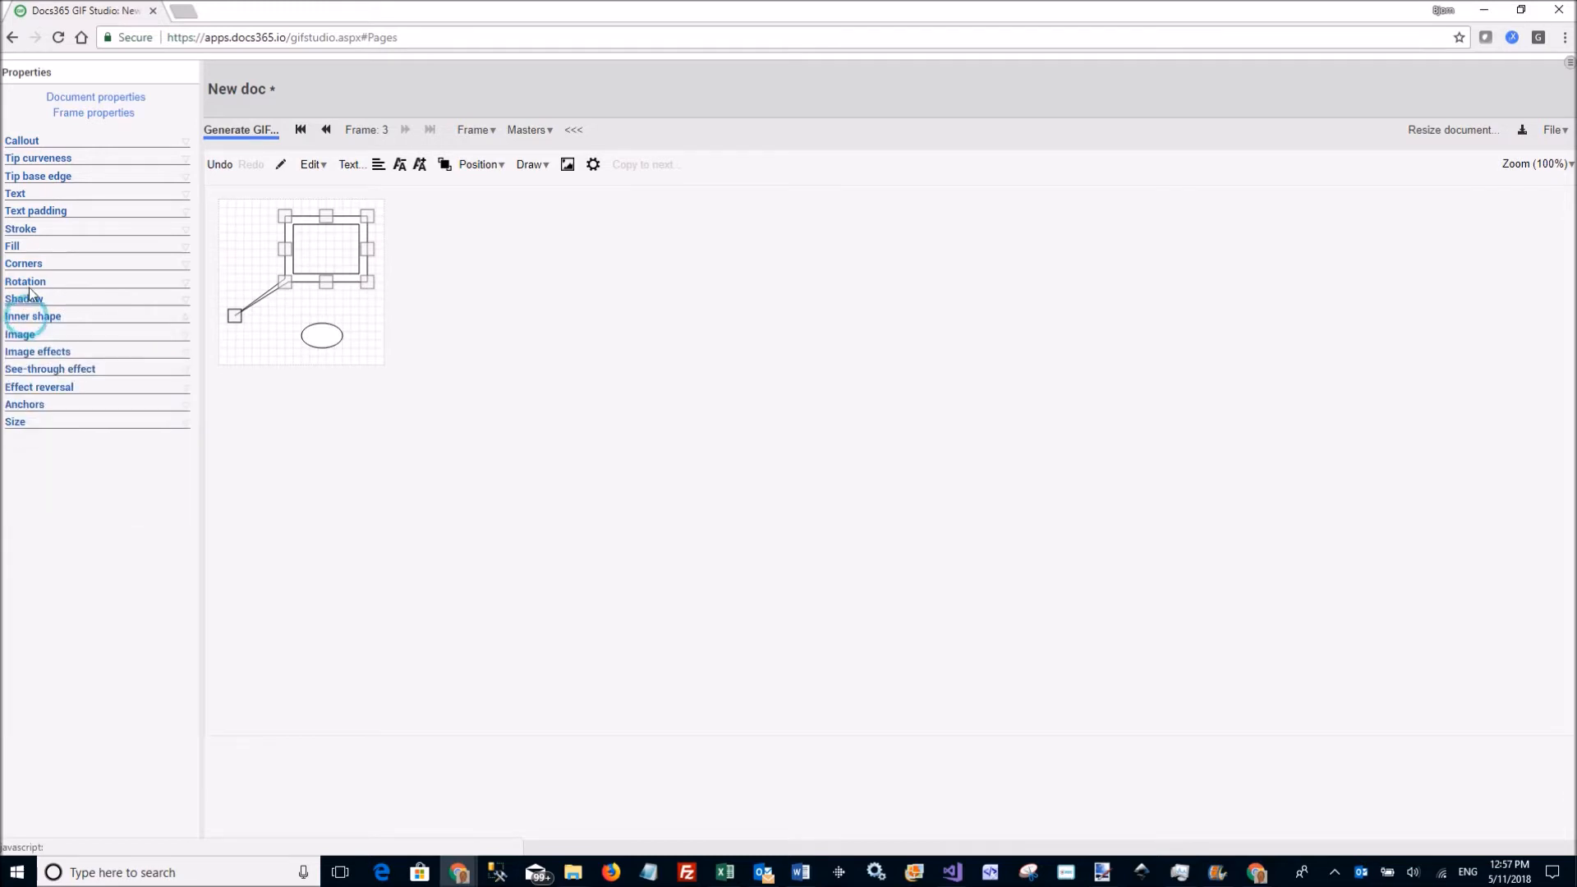
Step: Fill the callout with Air Force blue (USAF), #00308F, and shrink its box from the lower-left corner
click(14, 248)
click(157, 270)
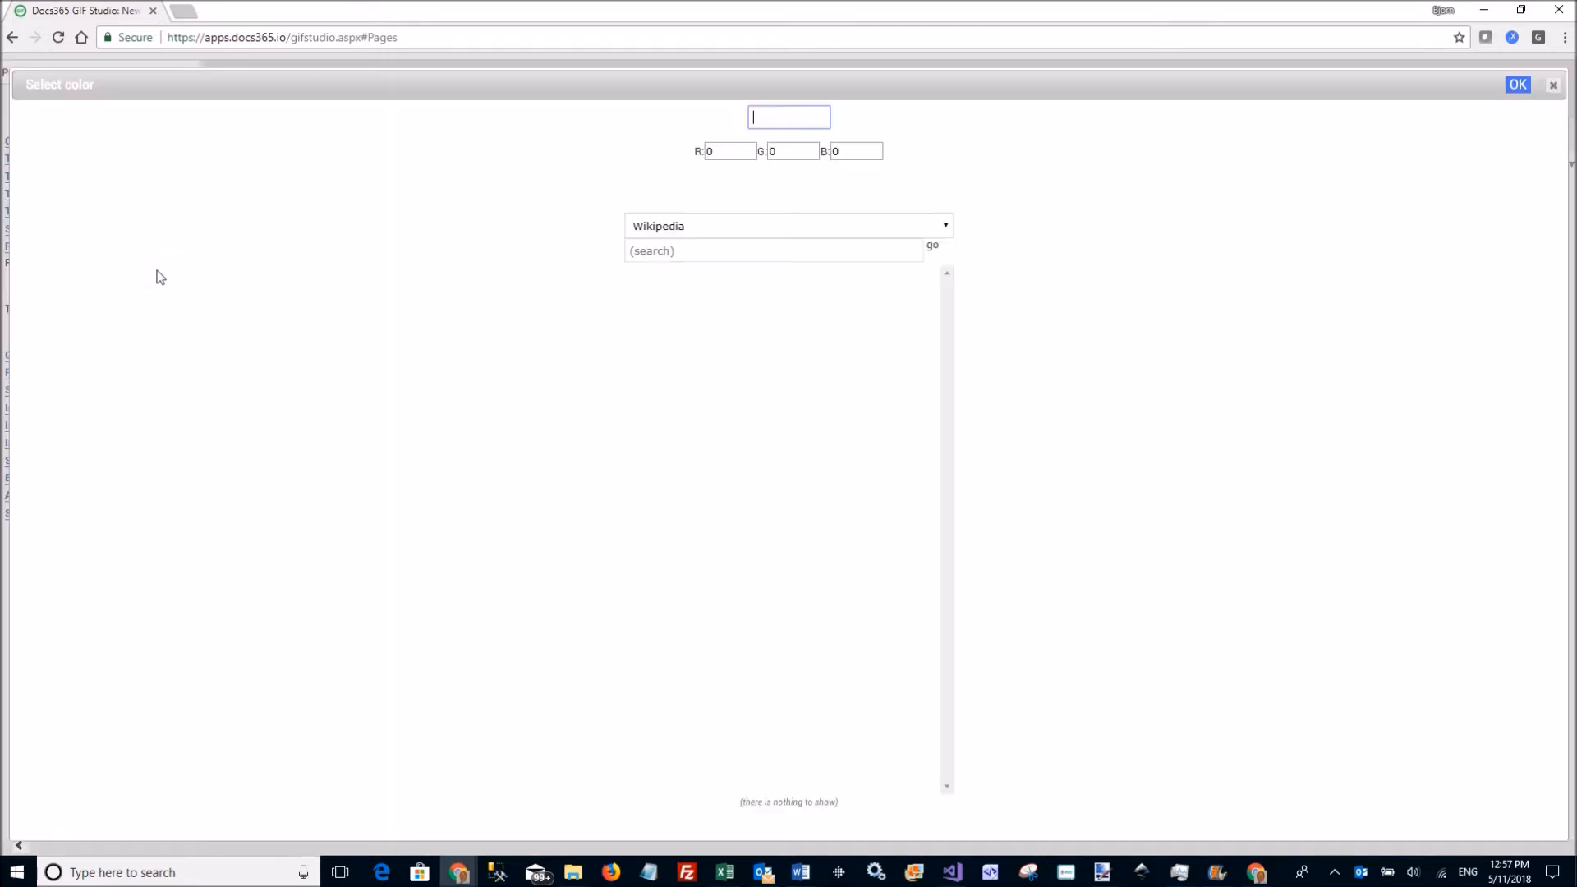
click(634, 417)
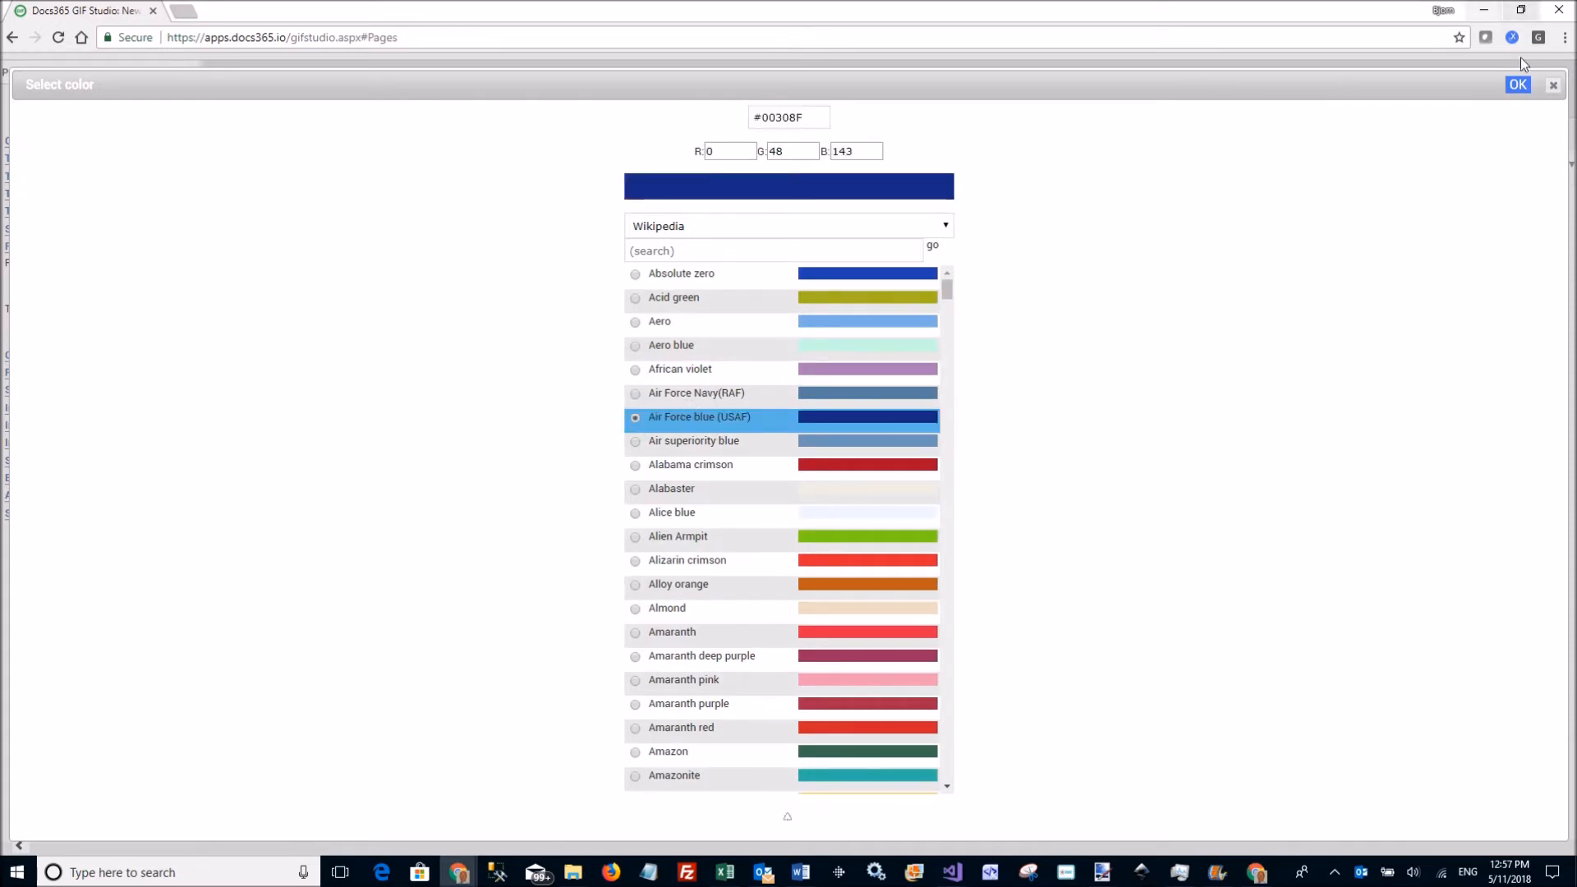
click(1518, 84)
mouse_move(285, 282)
mouse_down()
mouse_move(268, 276)
mouse_move(298, 273)
mouse_up()
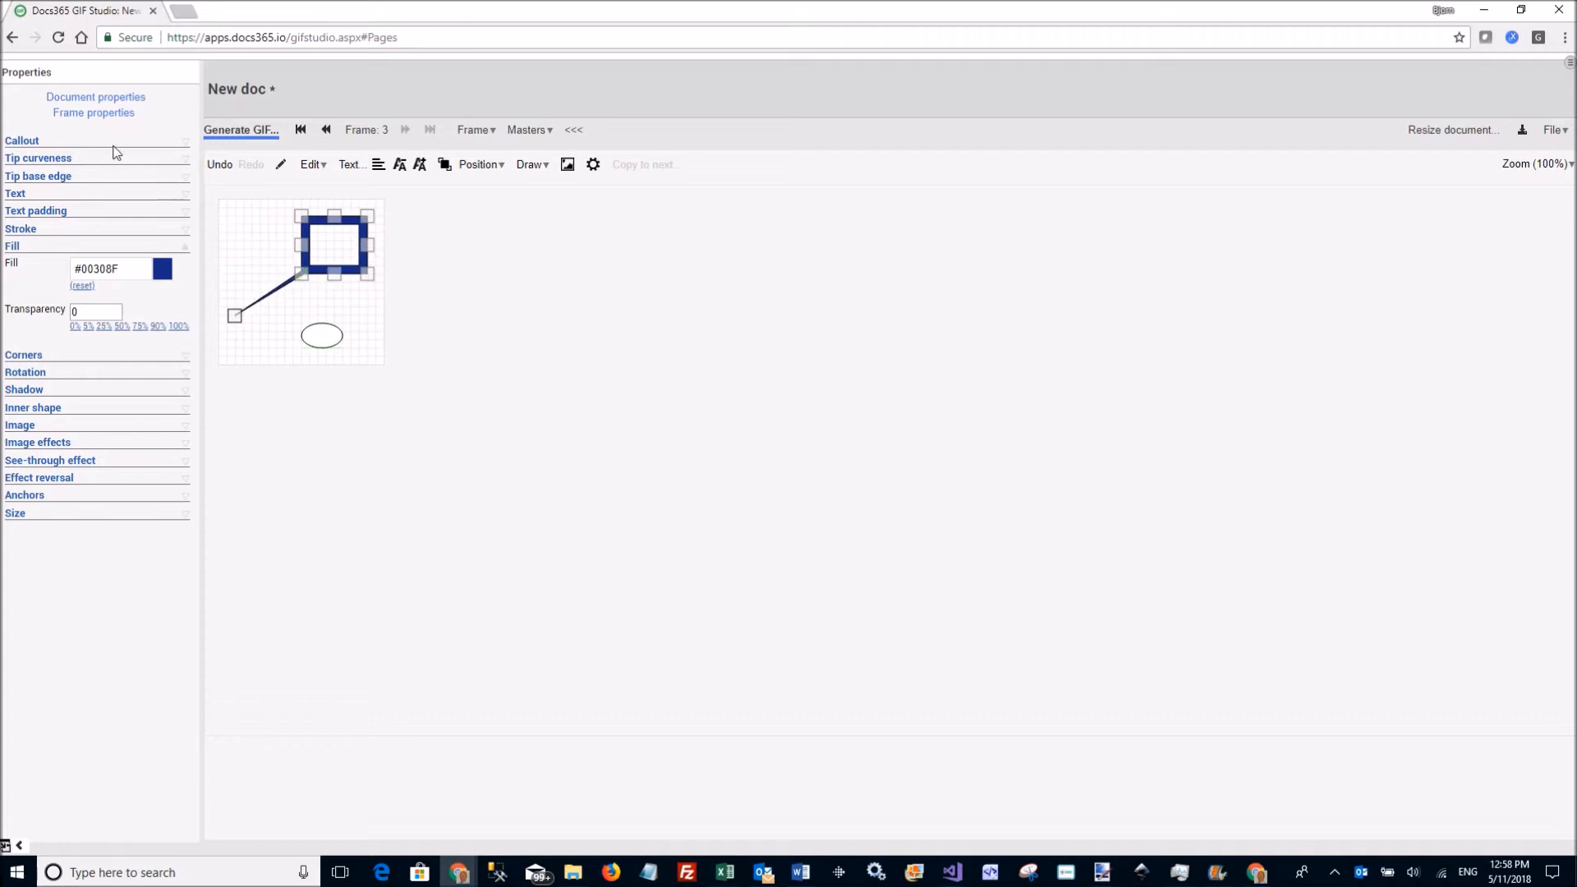
Step: Enable a curved tip on the callout with a curveness of 20
click(38, 159)
click(66, 179)
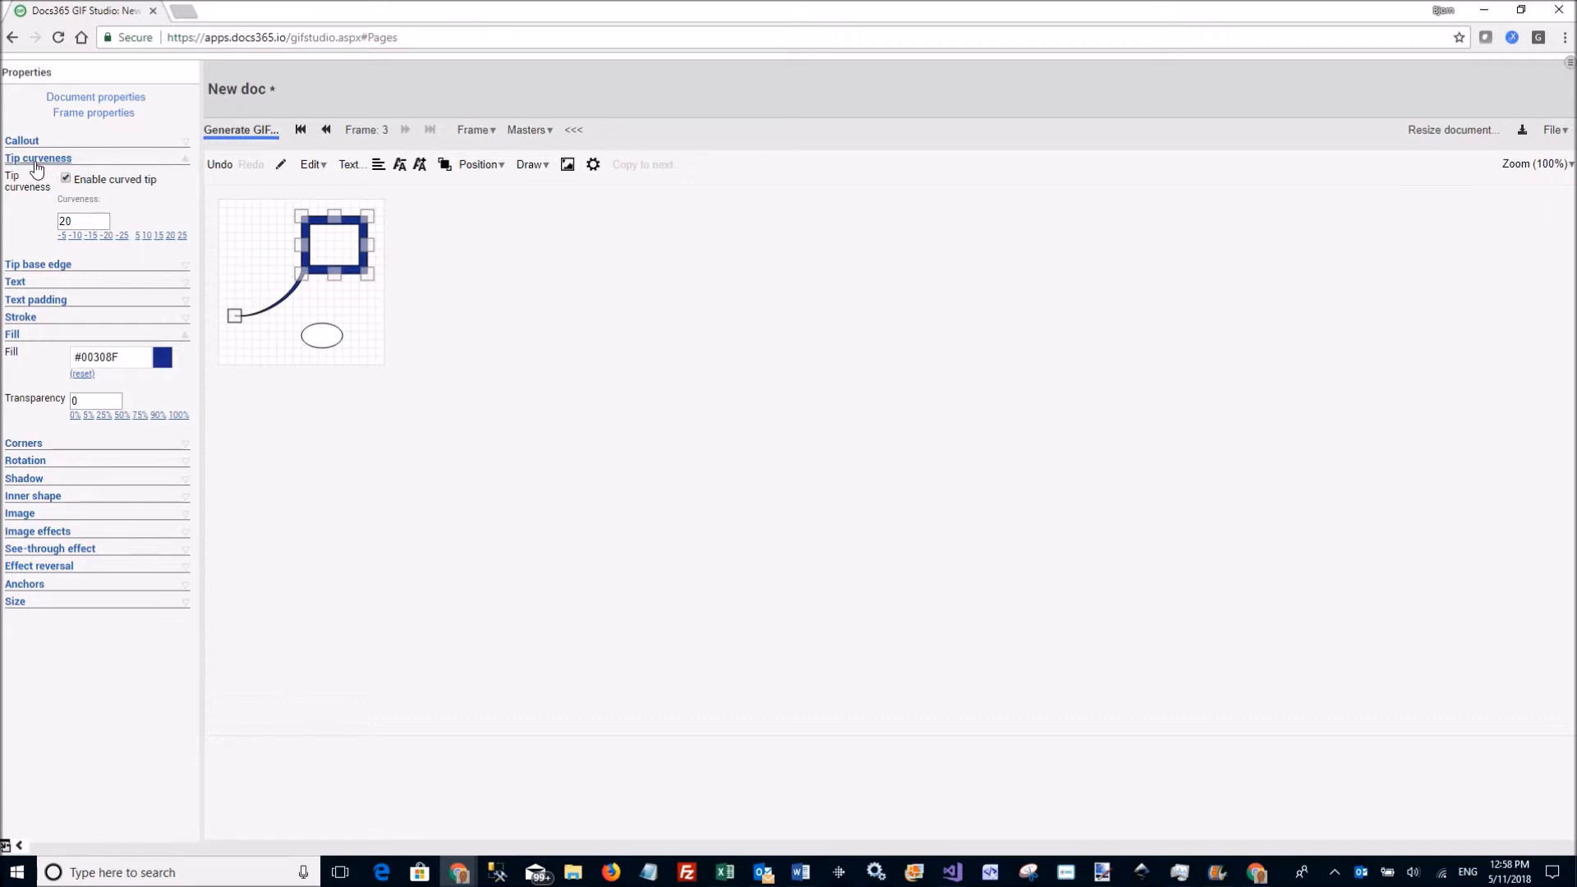
click(37, 159)
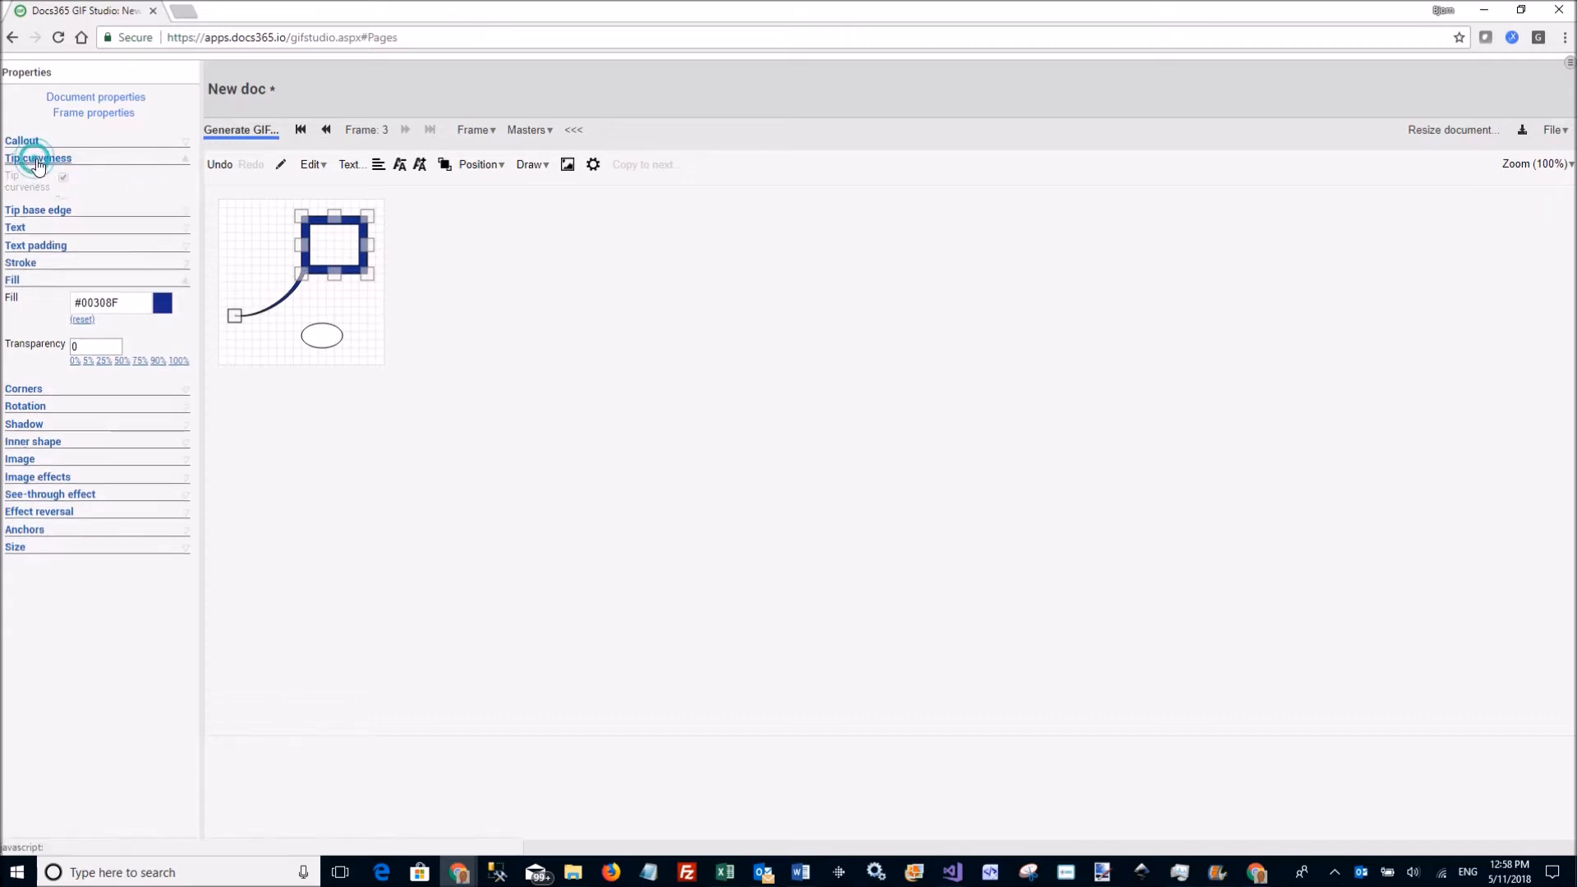
click(42, 80)
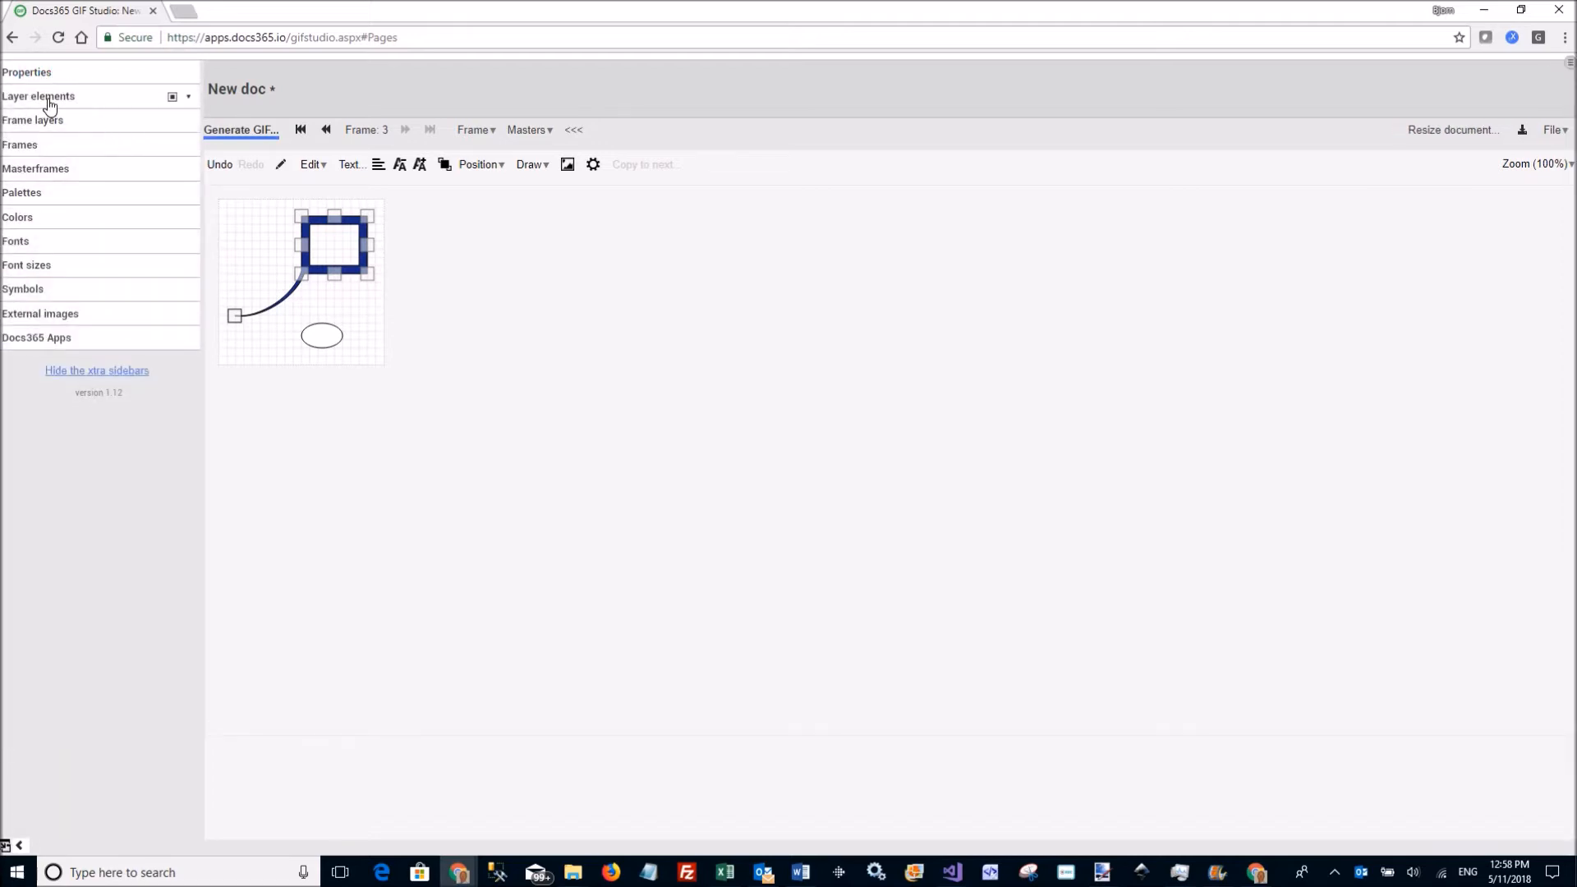
Step: Select both the ellipse and the callout through the list of layer elements
click(48, 101)
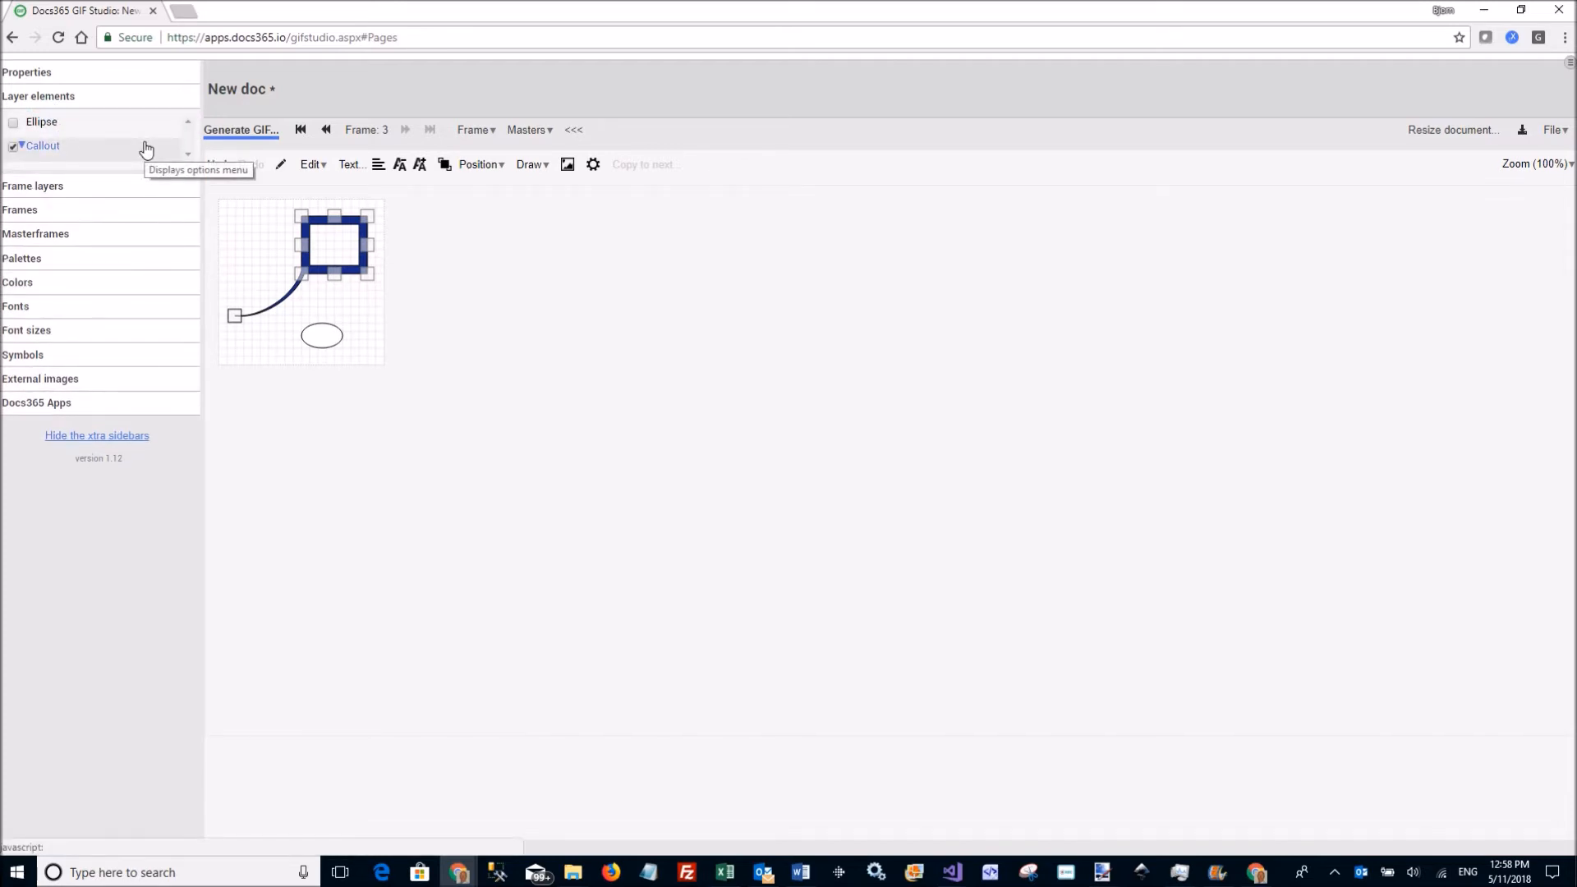
click(13, 123)
click(14, 125)
click(15, 147)
click(14, 124)
click(14, 148)
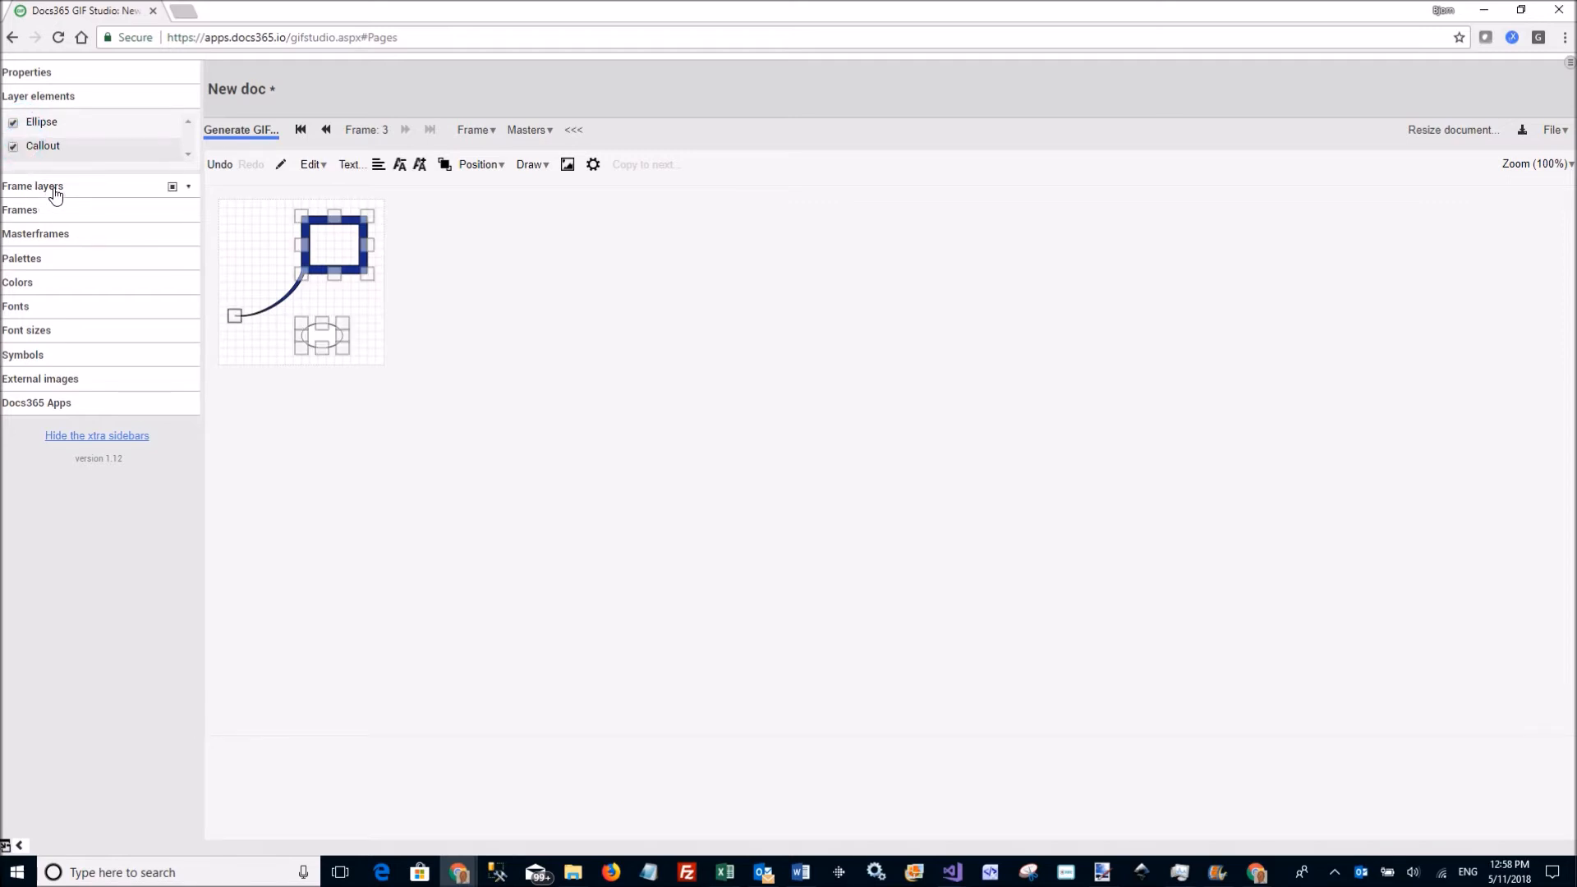
click(36, 98)
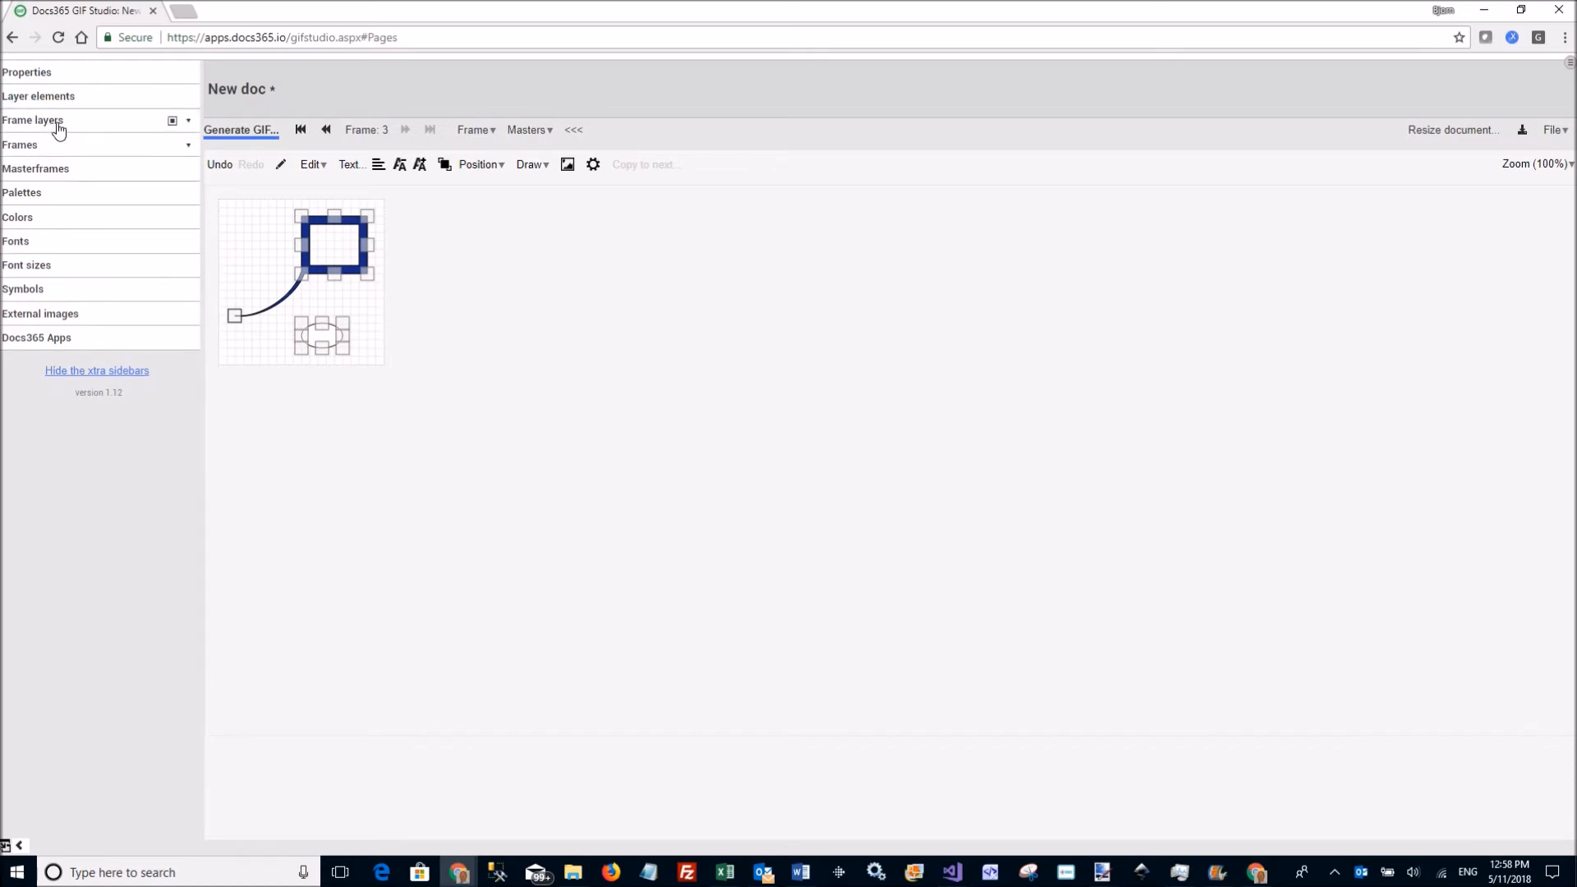
Step: Review the document's frame layers, frame thumbnails, and background and overlay masterframes
click(55, 122)
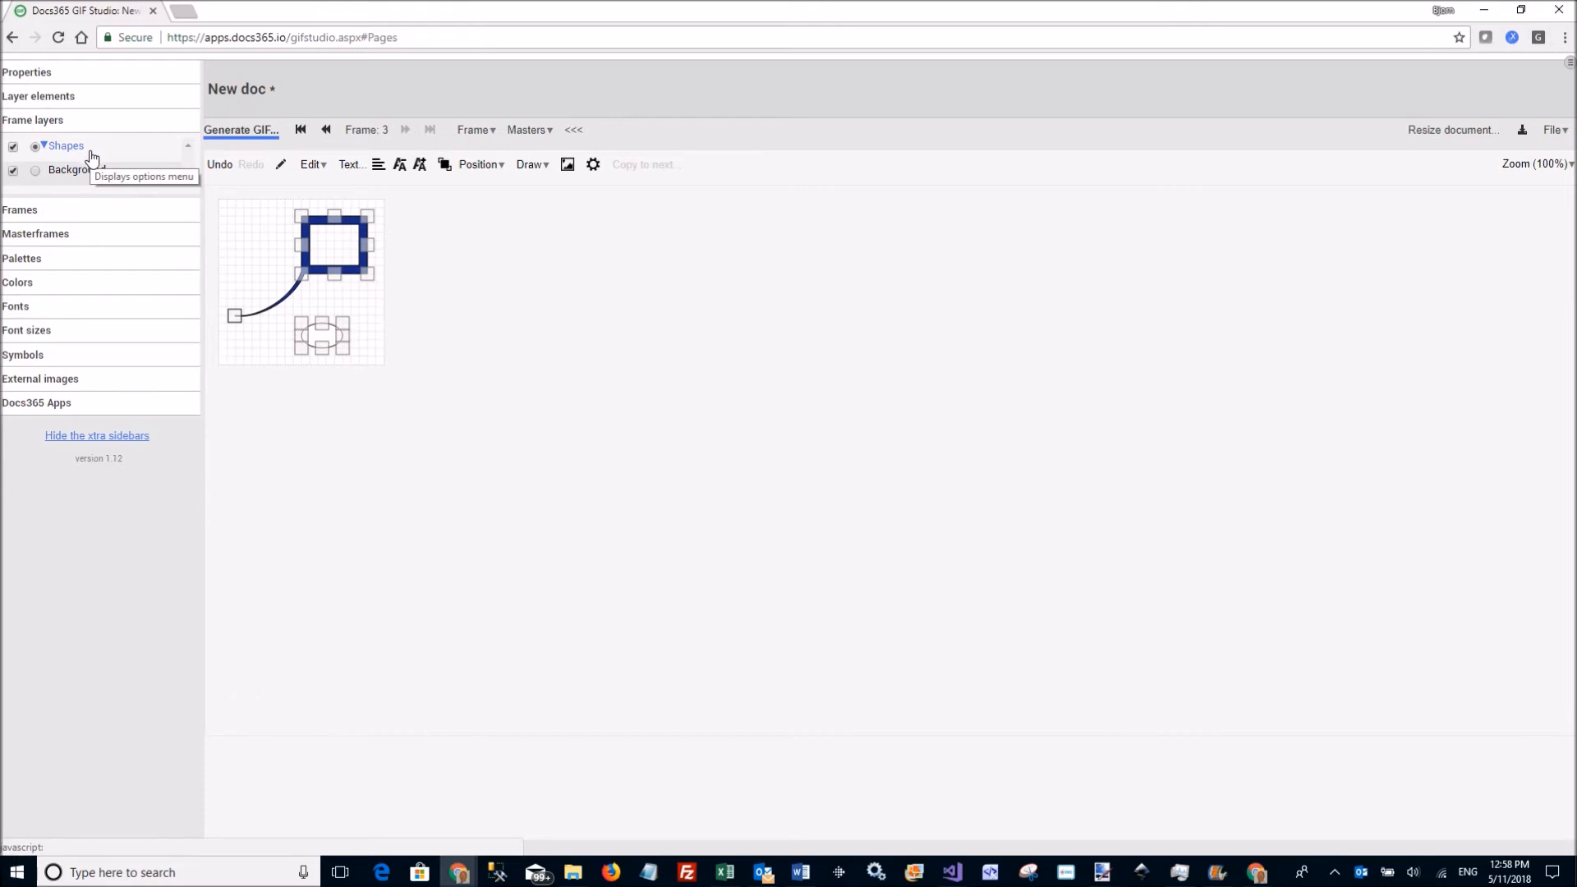
click(35, 120)
click(31, 148)
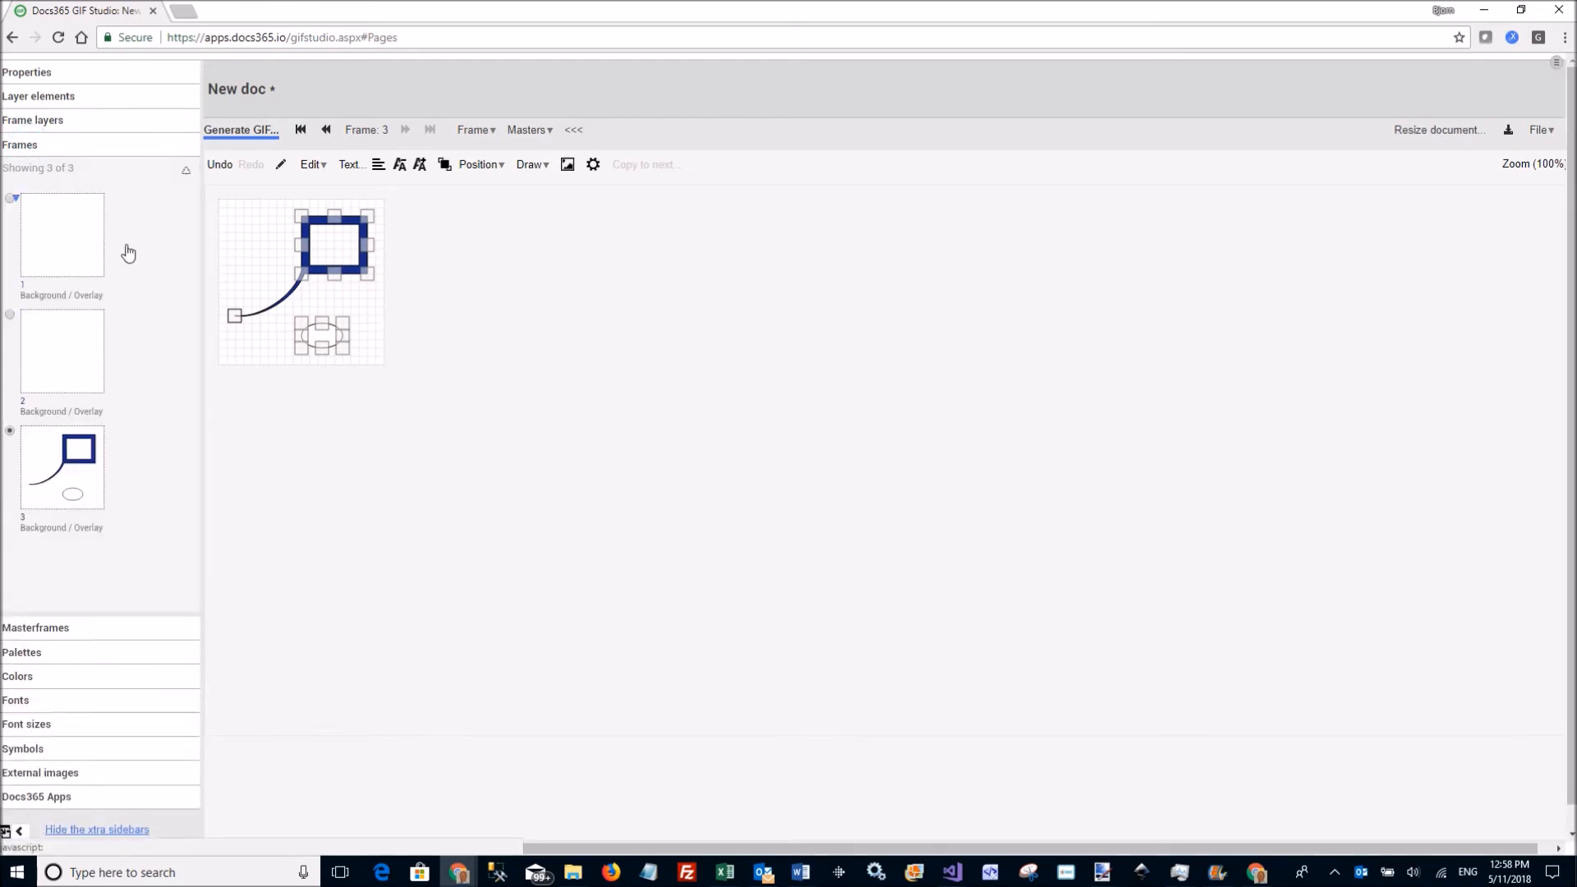
click(35, 152)
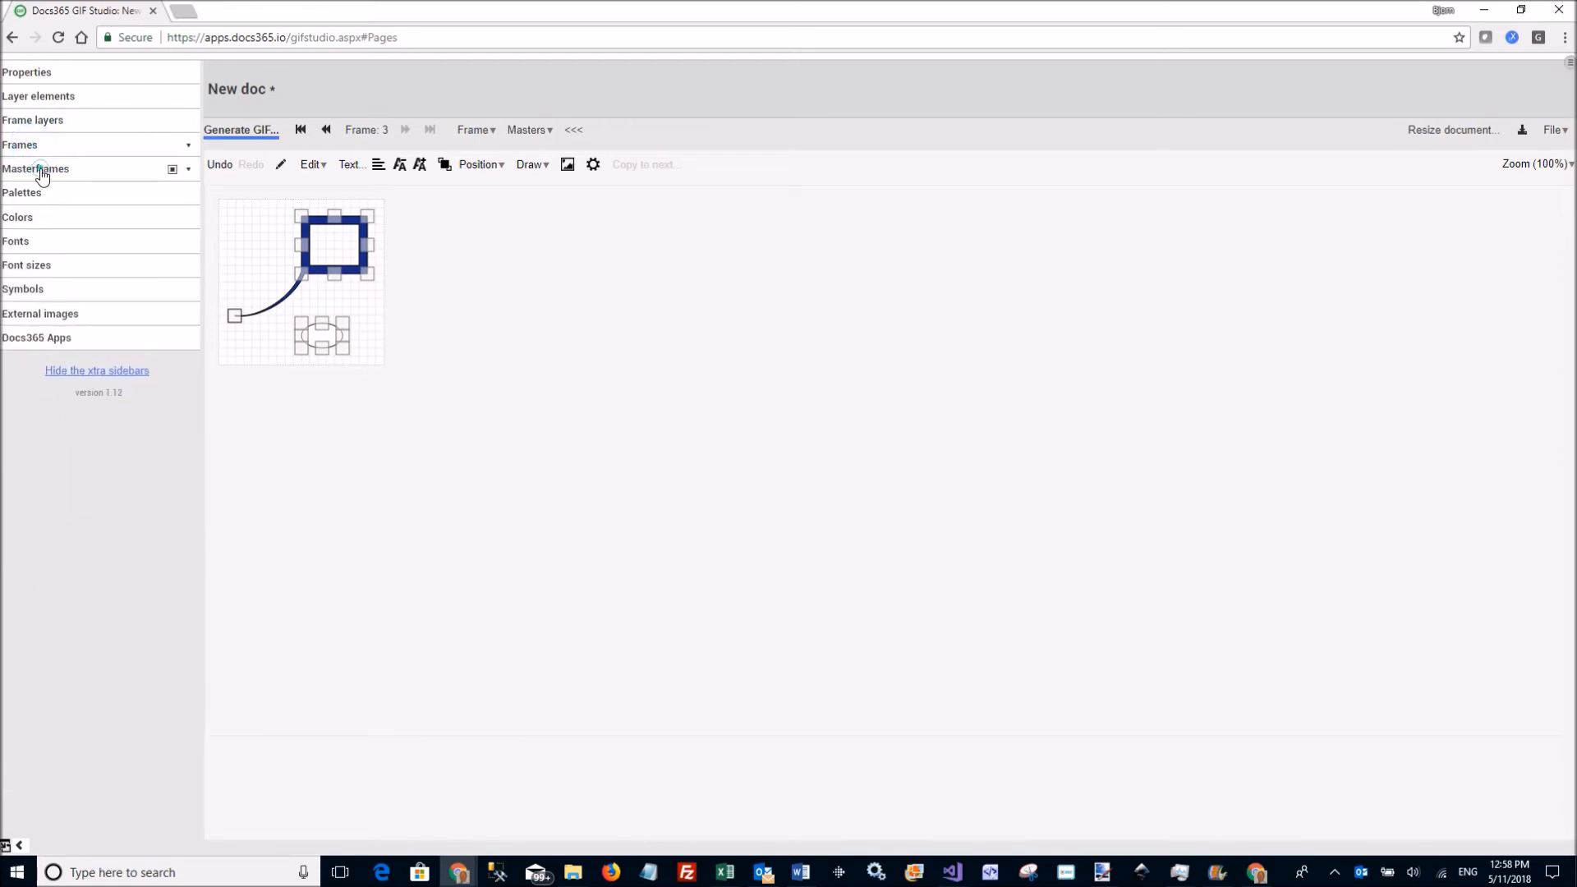
click(43, 174)
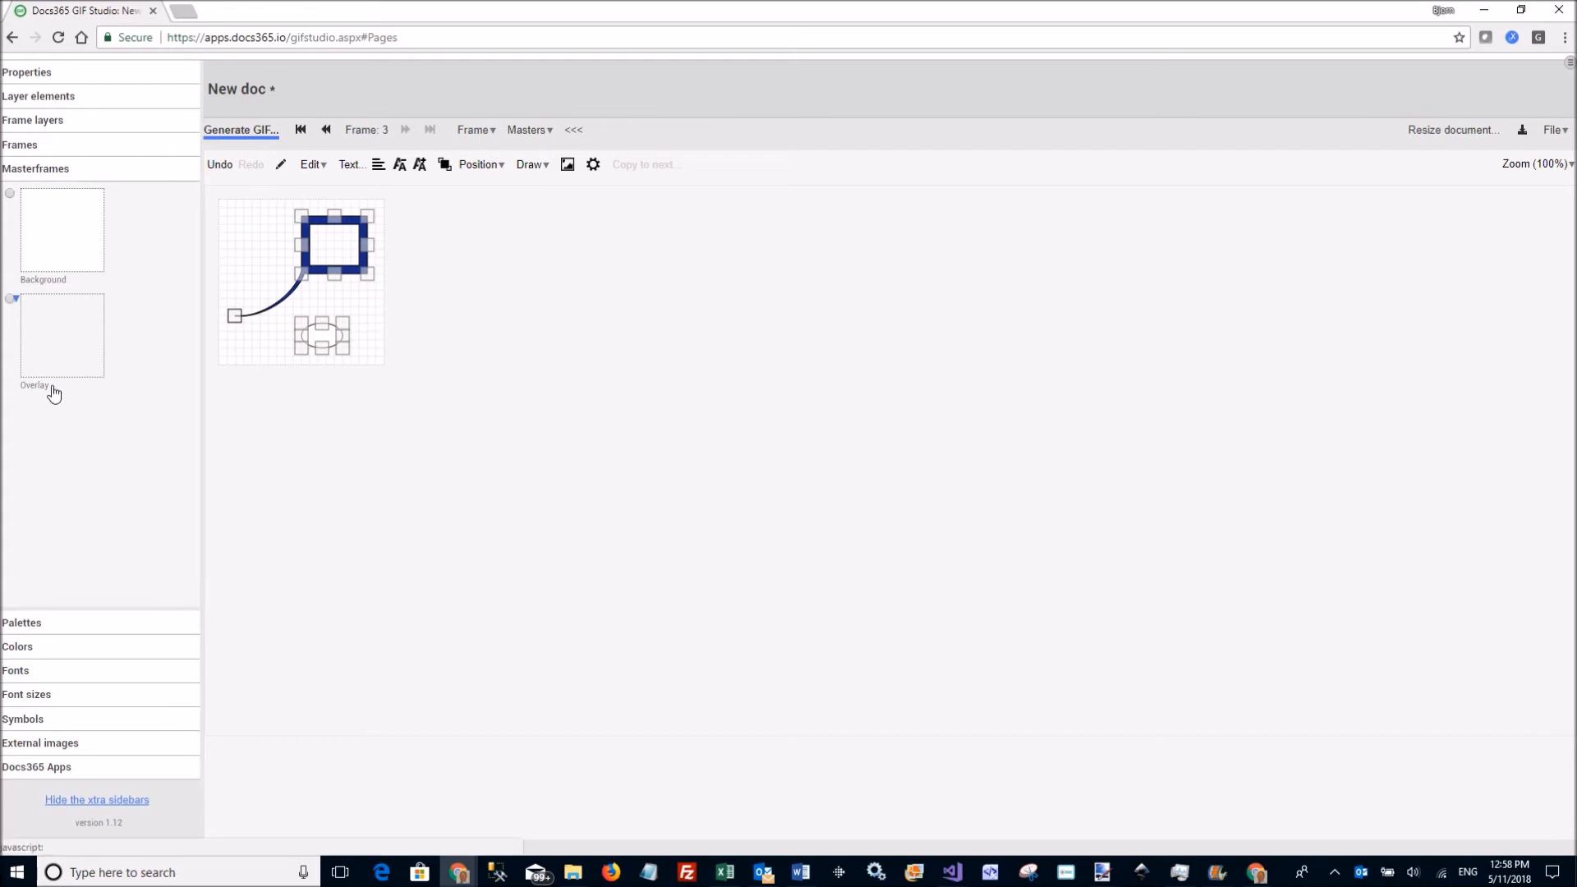
click(27, 170)
Step: Browse the palettes of ready-made elements, viewing Callouts and Shapes
click(34, 193)
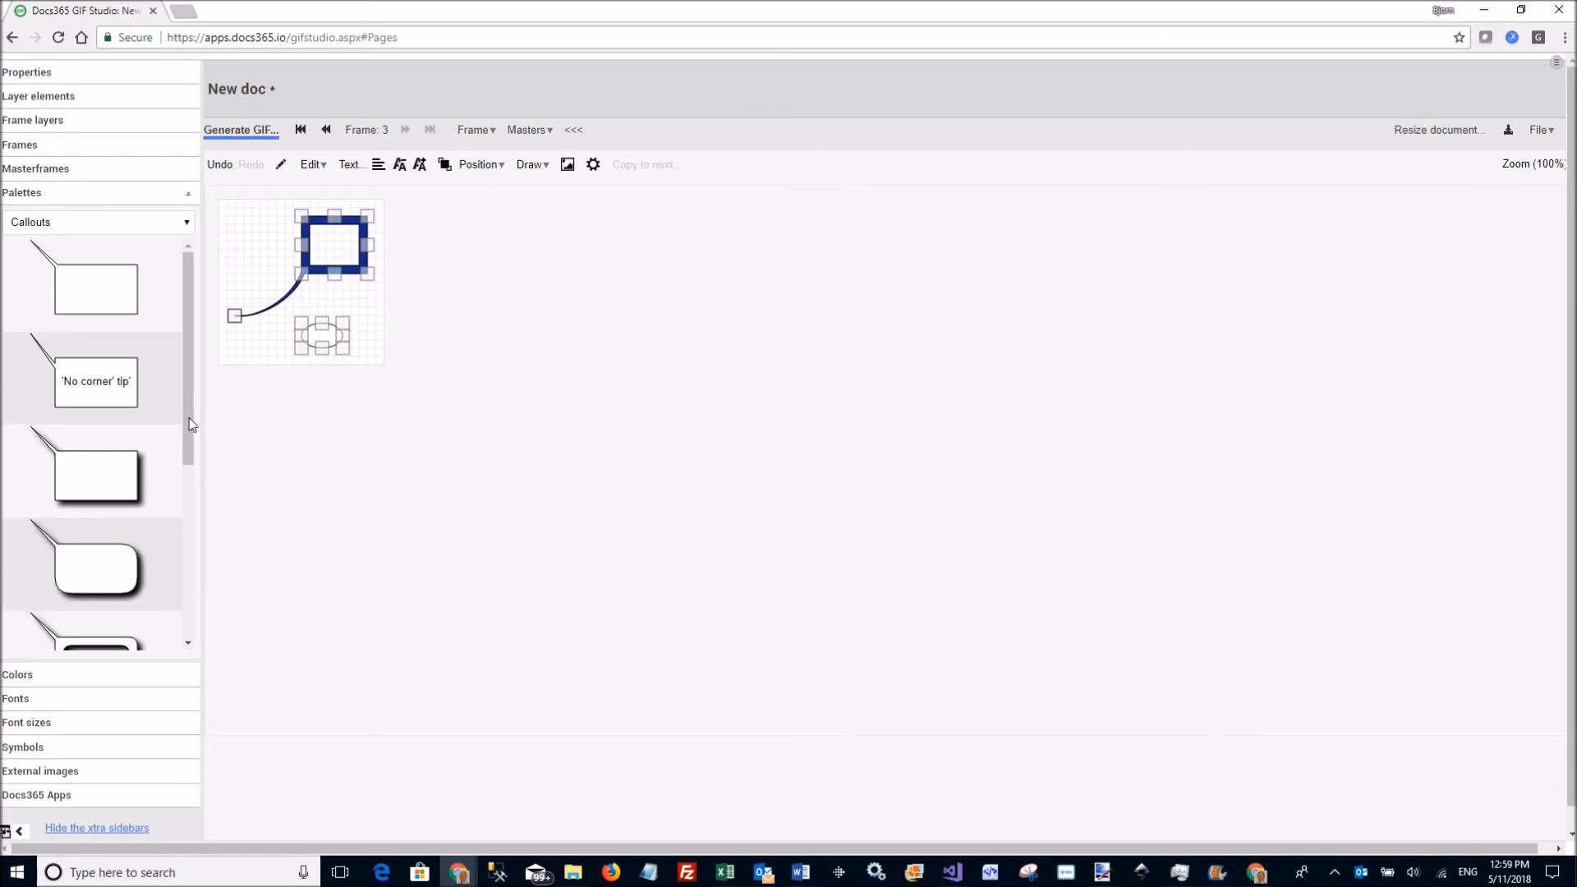
click(122, 225)
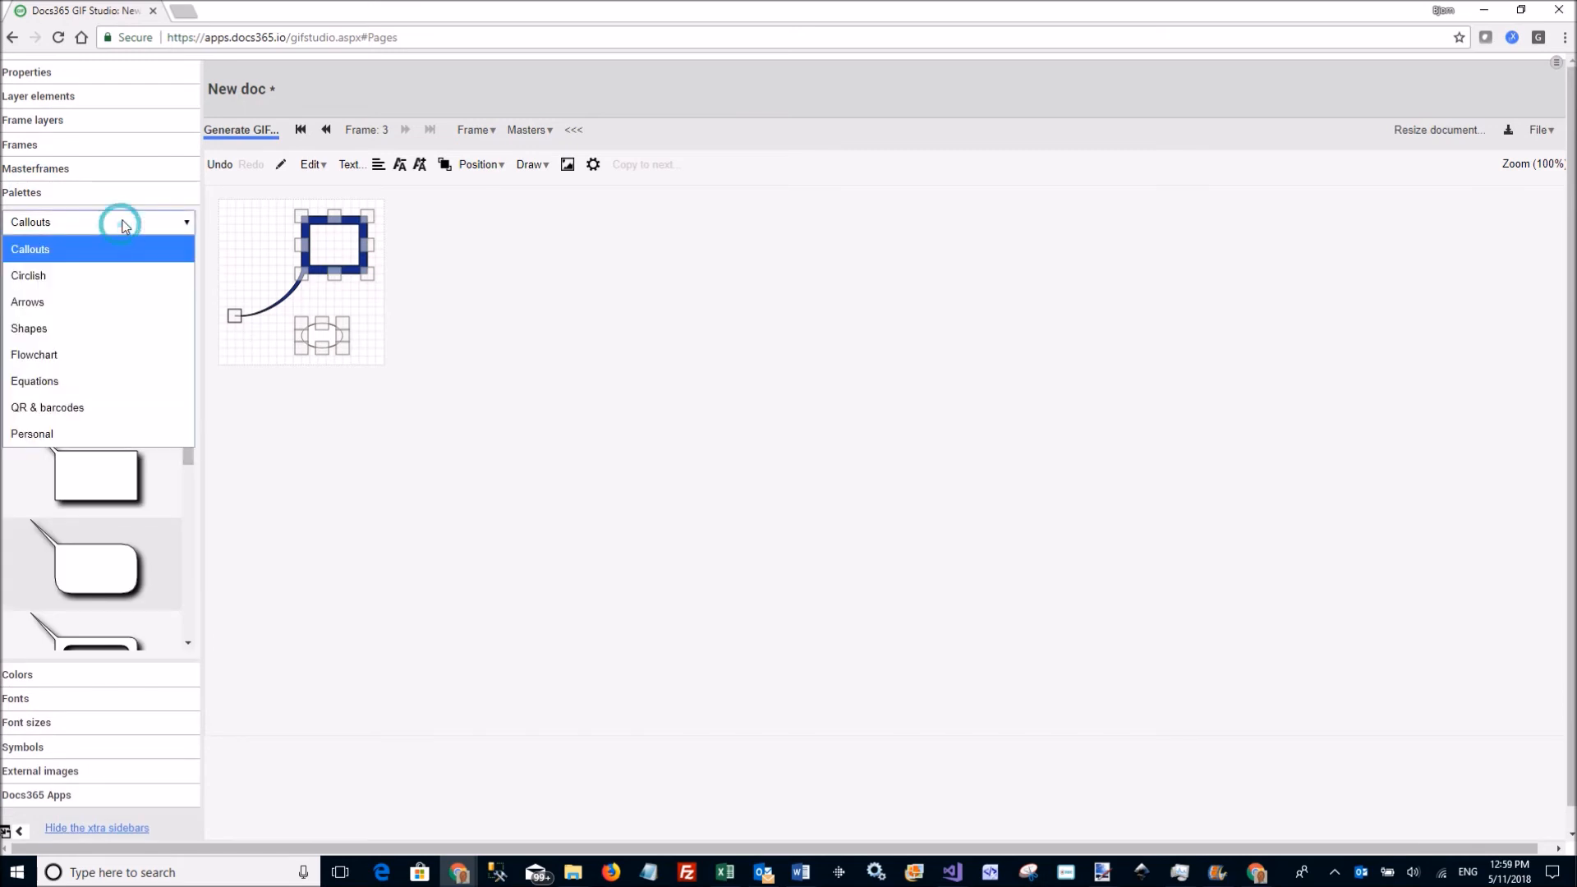
click(90, 337)
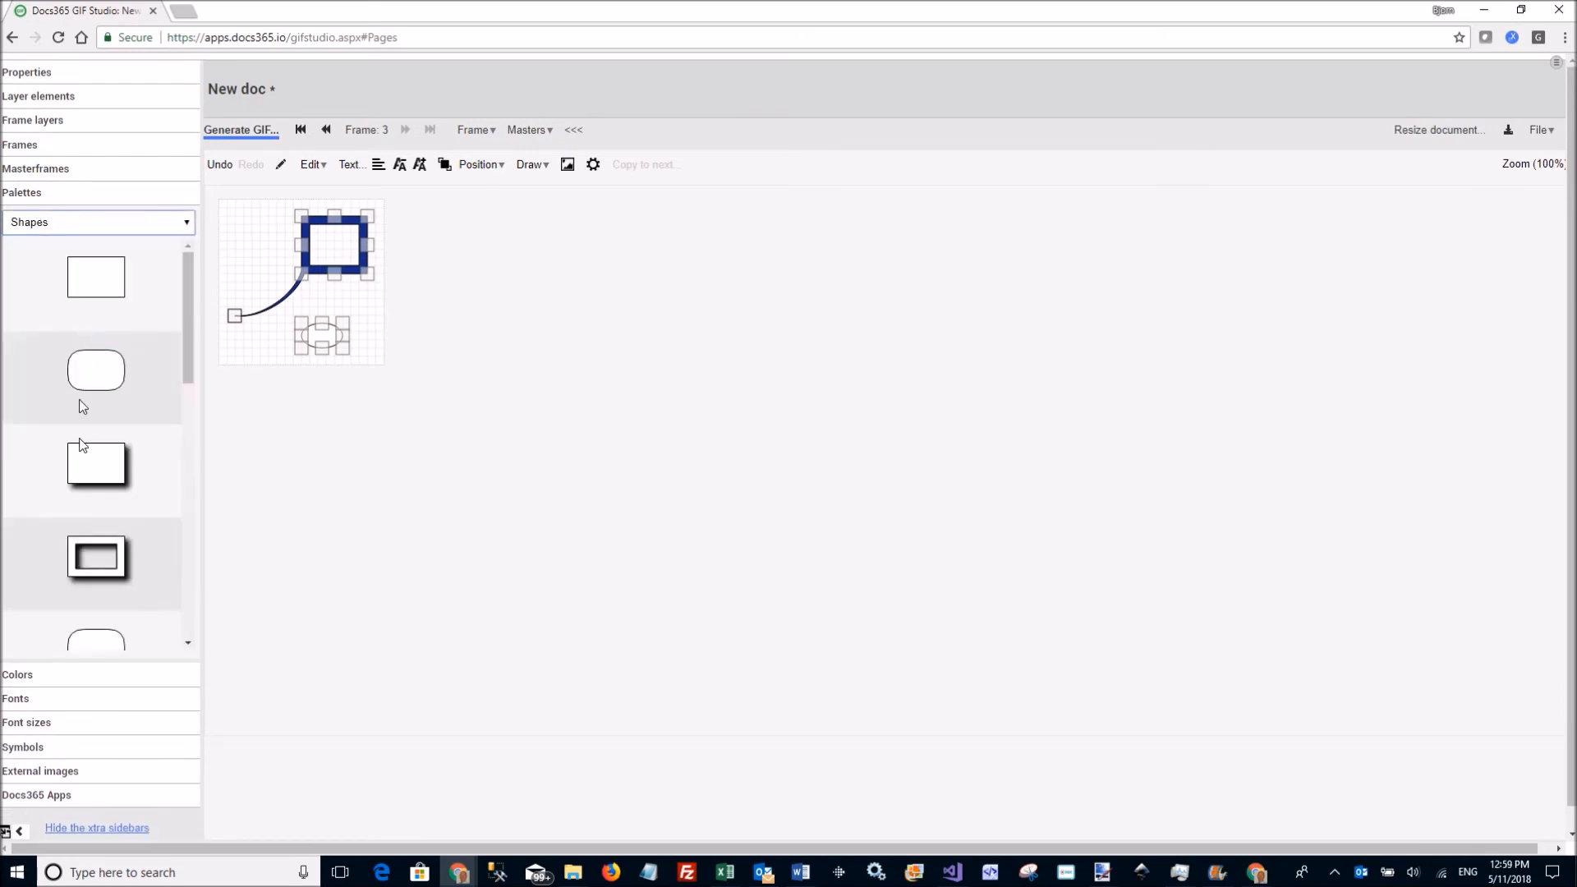
click(35, 194)
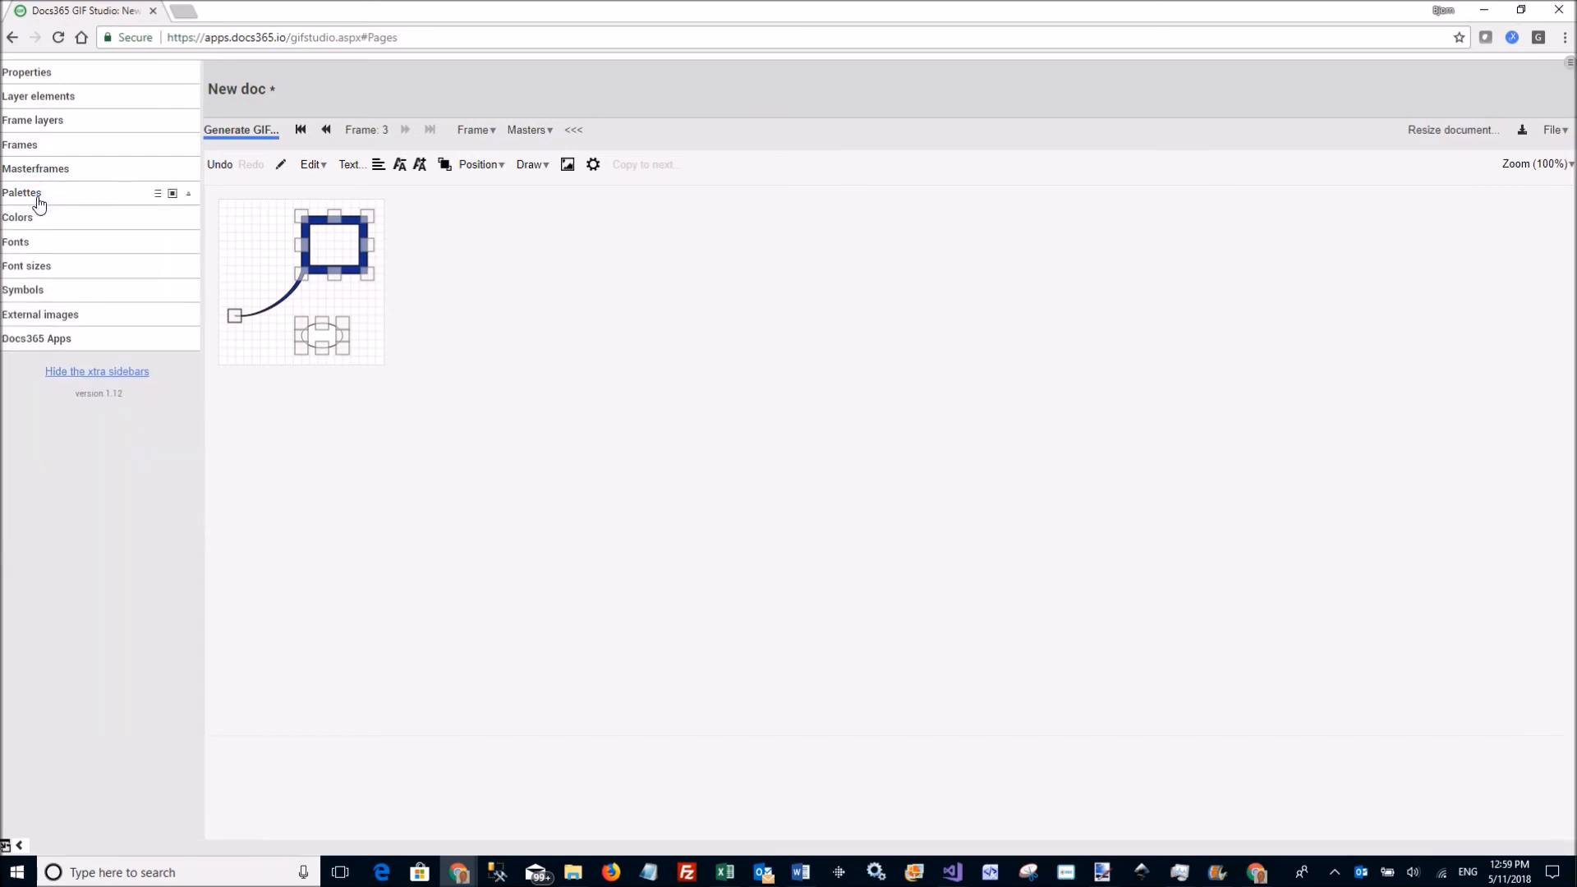
Step: Browse the available fonts and their previews in an enlarged list, and restore the normal sidebar
click(25, 244)
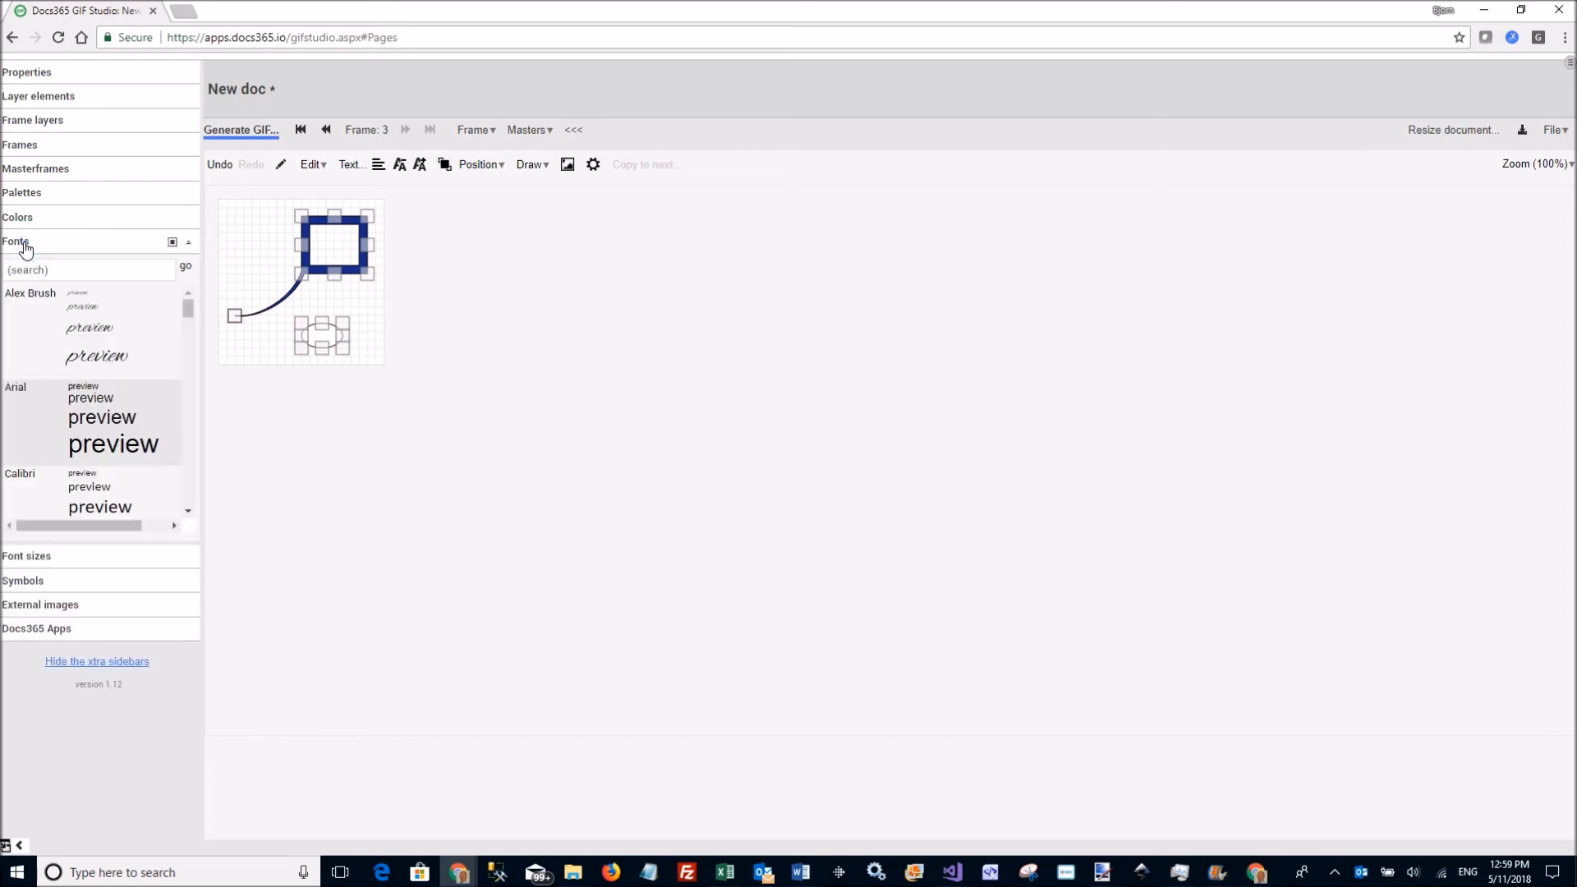
click(188, 305)
click(172, 242)
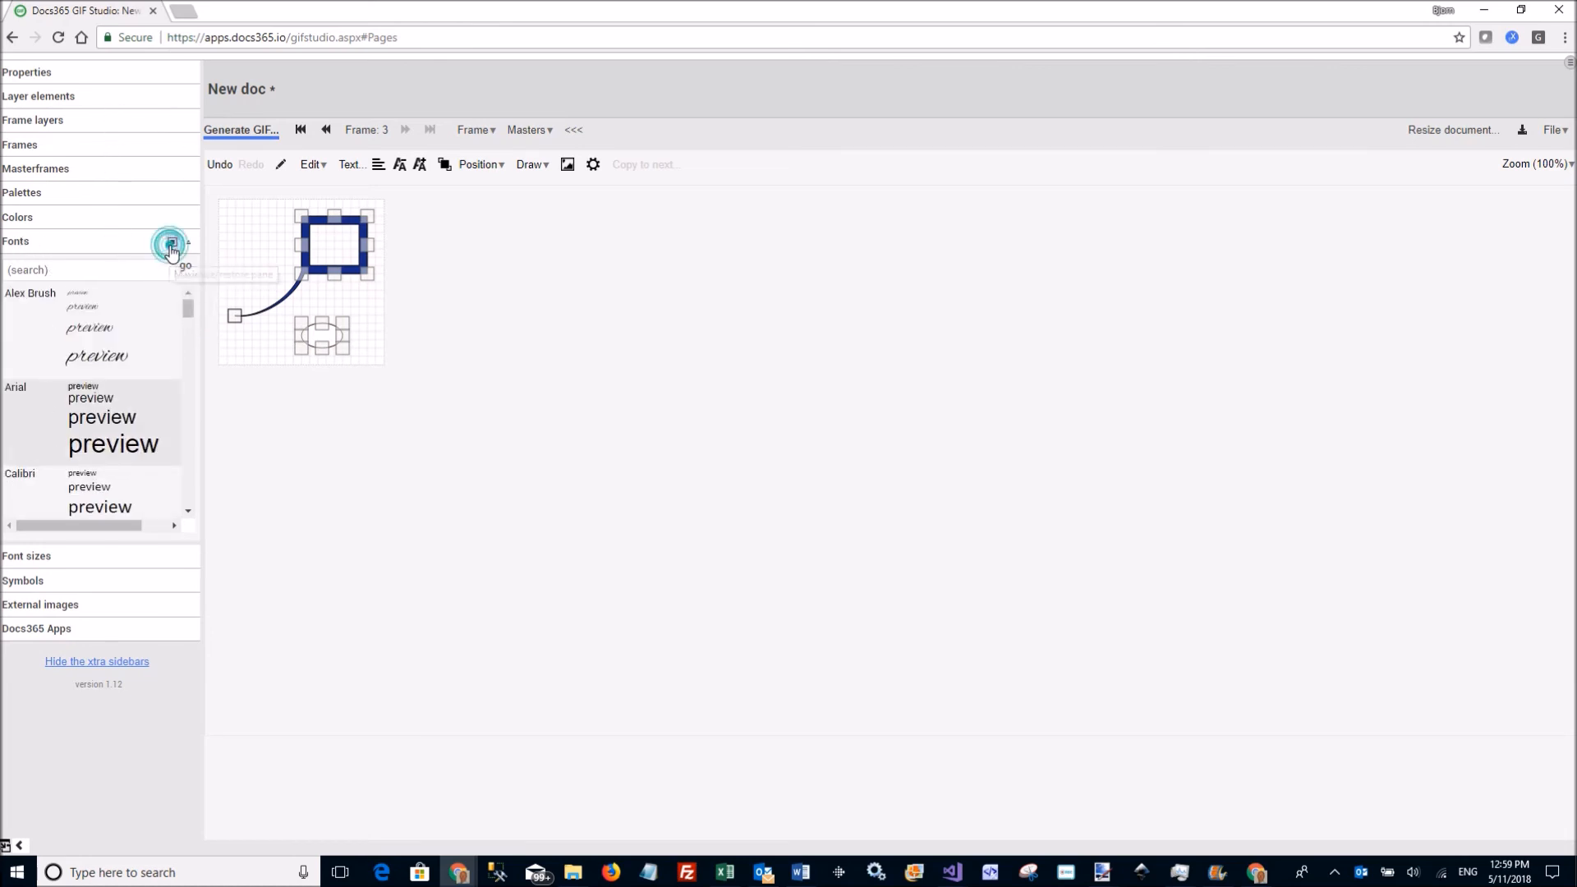
scroll(120, 577, down, 20)
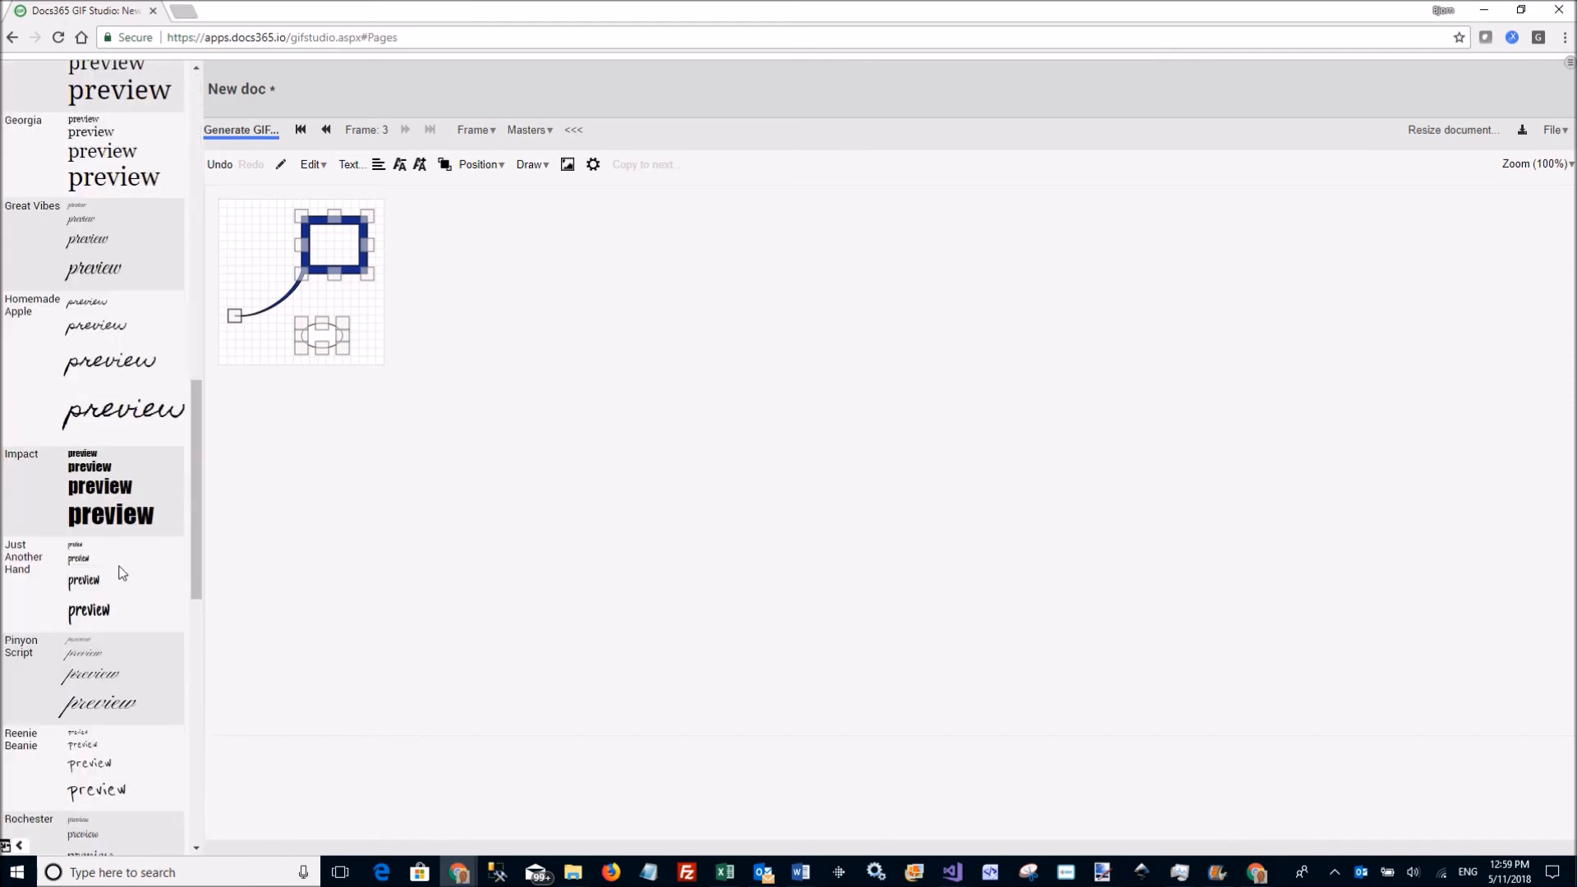
scroll(120, 577, up, 20)
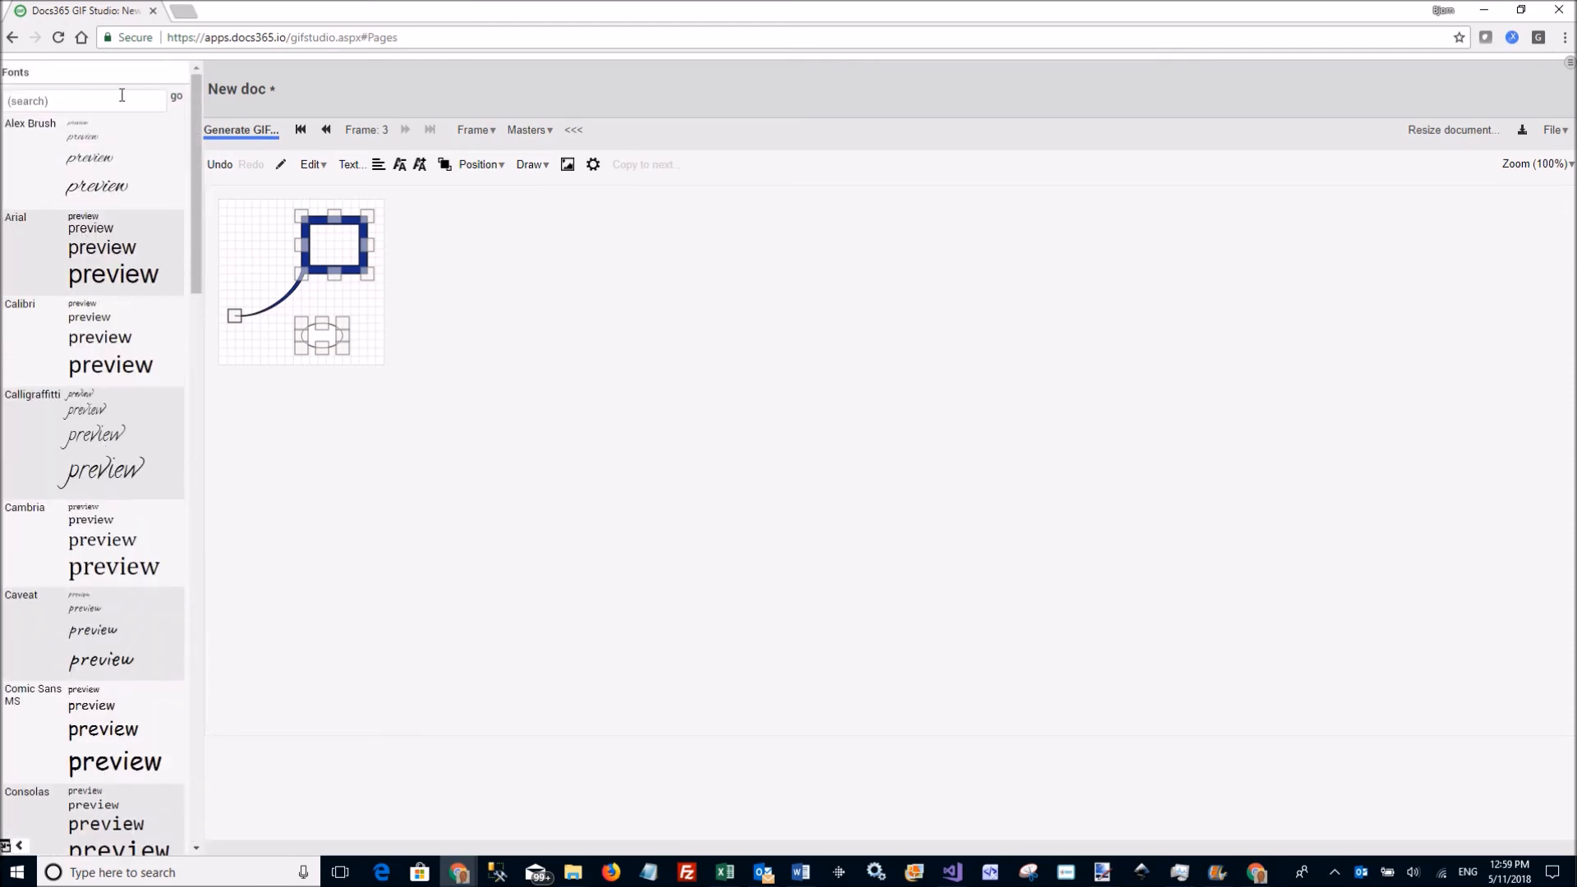
click(162, 74)
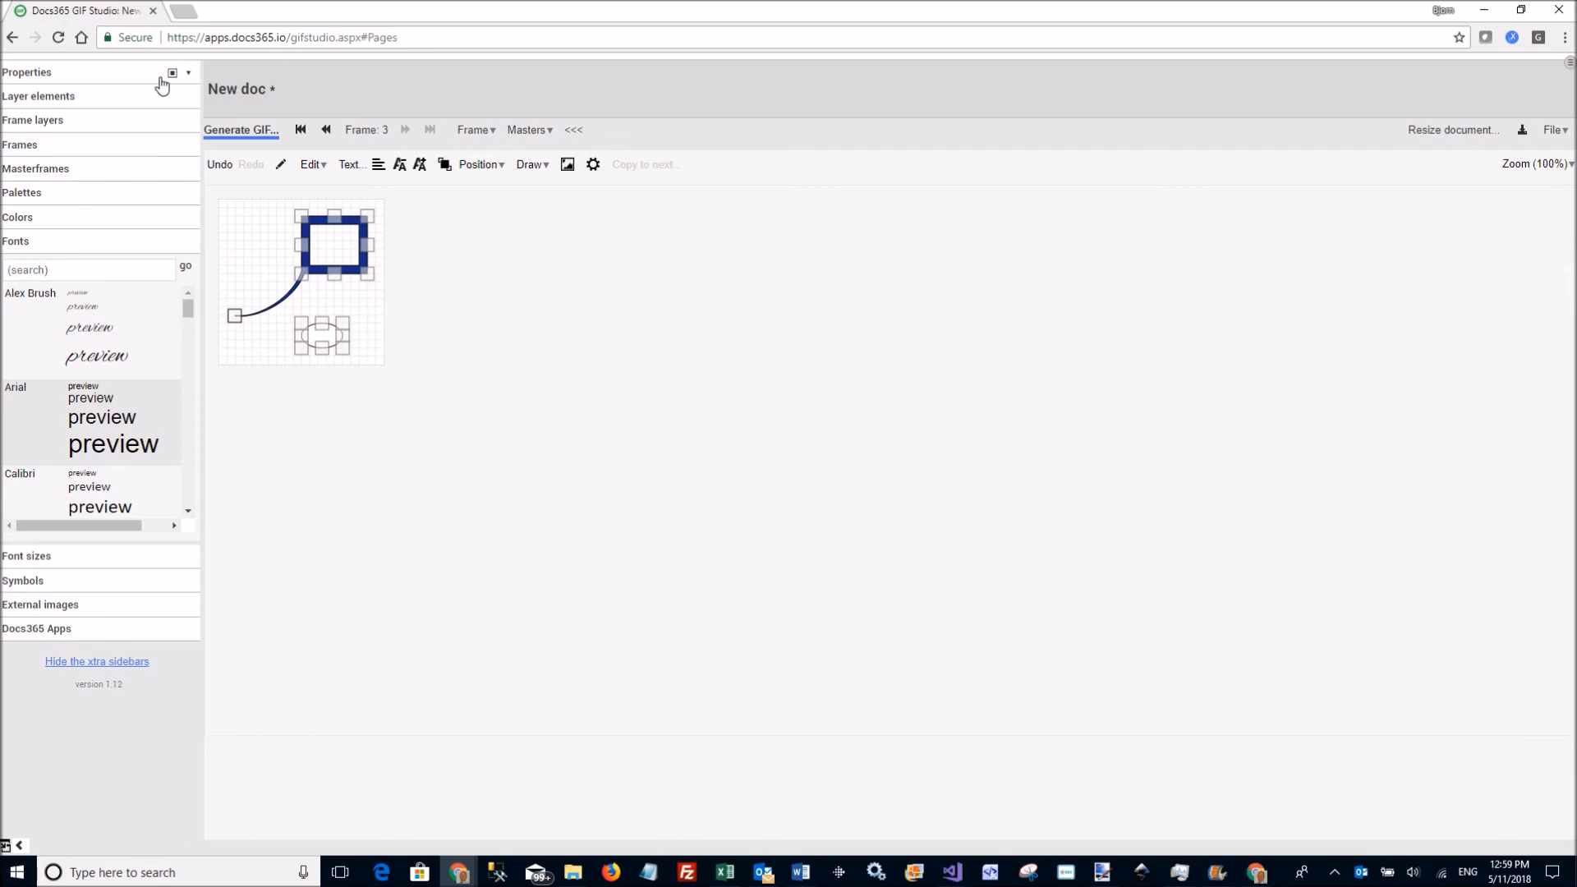
click(17, 240)
Step: Hide the extra sidebars and show all sidebar options again
click(114, 371)
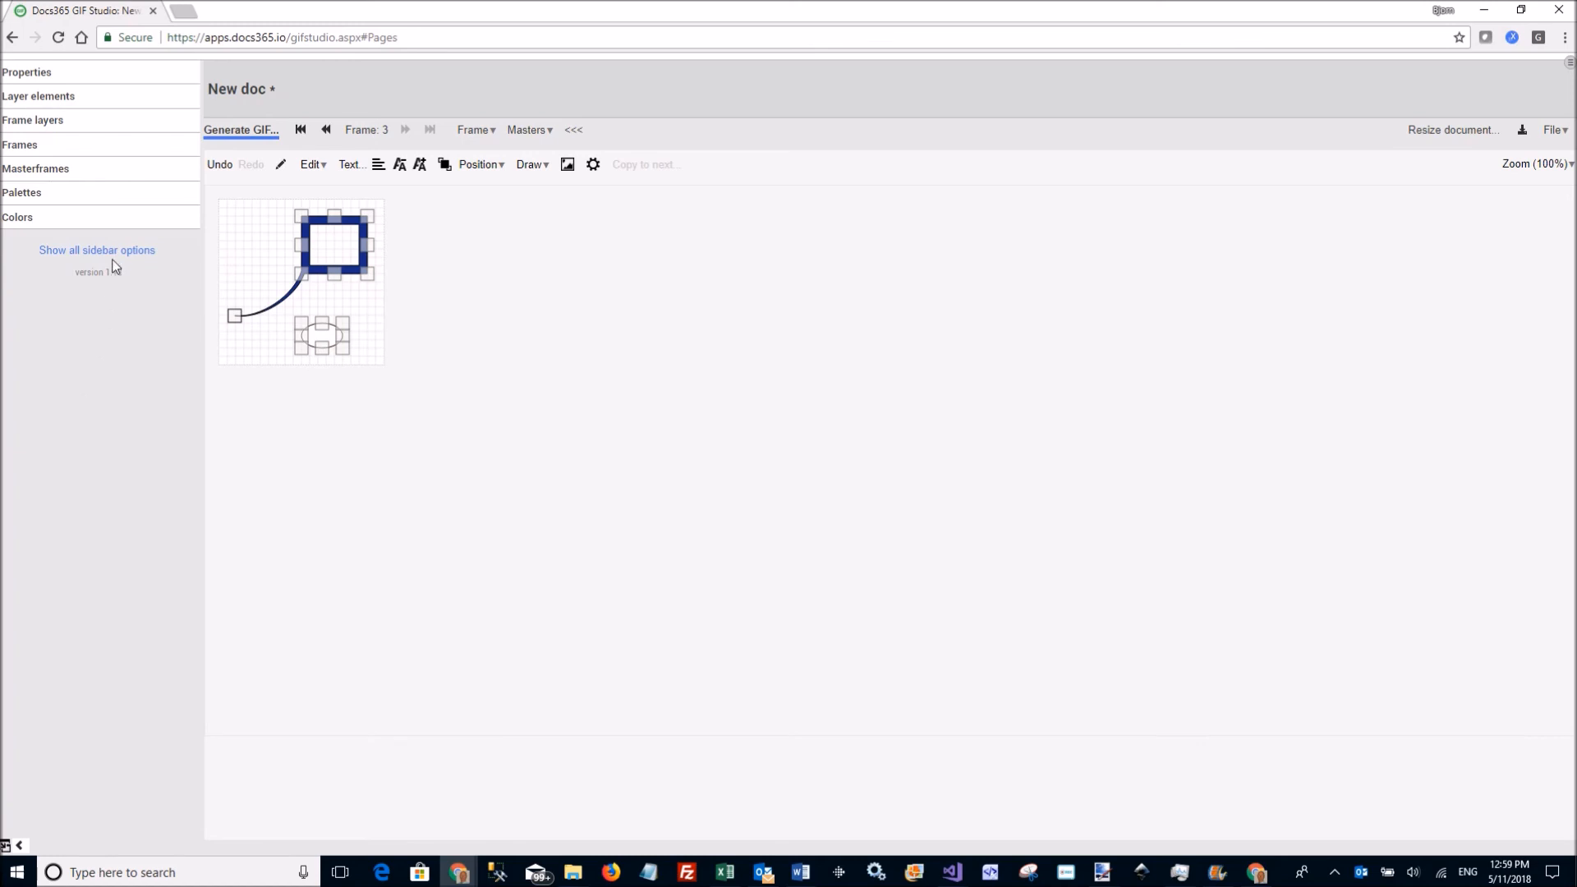
click(115, 252)
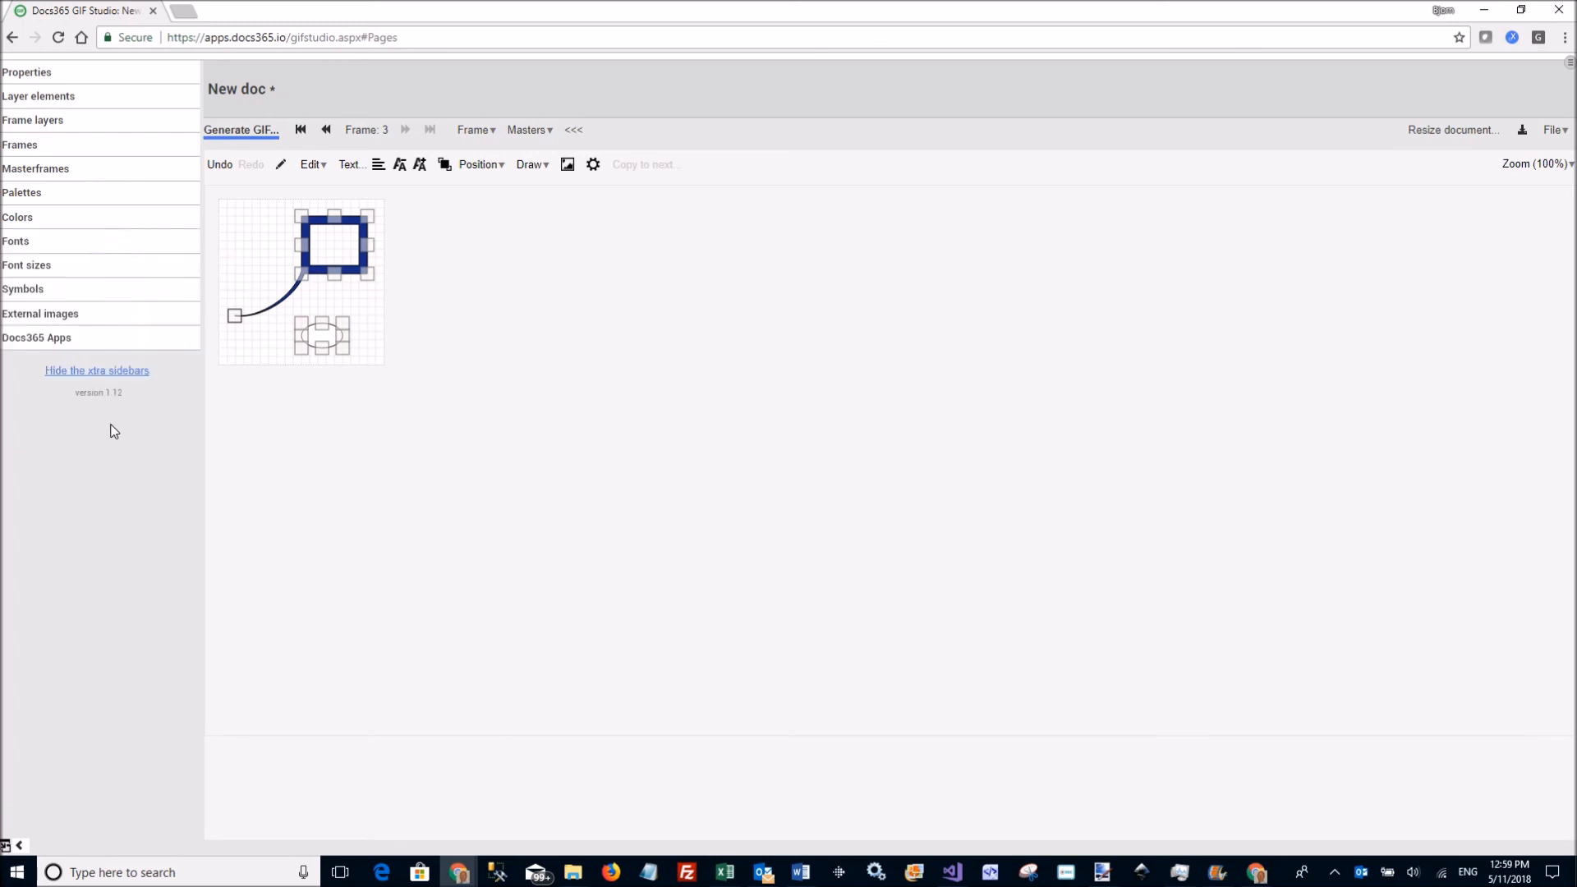